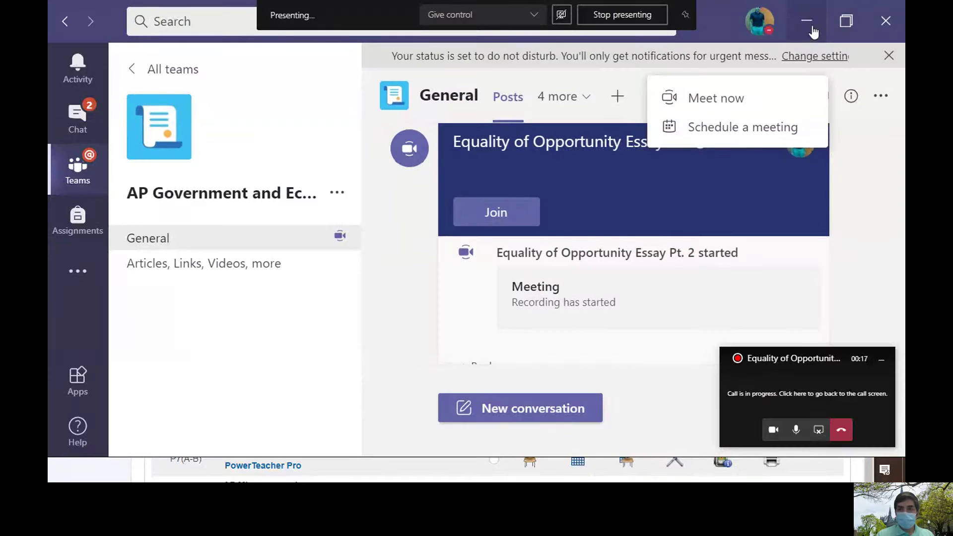
# - Minimize the Teams meeting window so the essay document shows
pyautogui.click(806, 20)
pyautogui.scroll(5, 482, 280)
pyautogui.scroll(3, 482, 280)
pyautogui.scroll(2, 482, 280)
pyautogui.scroll(-3, 482, 280)
pyautogui.scroll(-5, 483, 280)
pyautogui.scroll(-3, 482, 280)
pyautogui.scroll(-1, 422, 318)
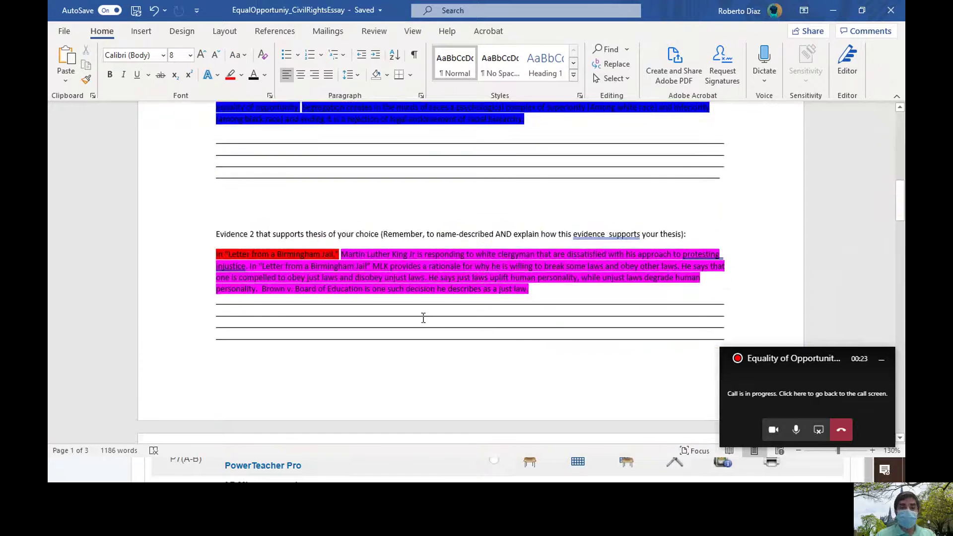
pyautogui.scroll(-2, 423, 318)
pyautogui.scroll(-3, 422, 318)
pyautogui.scroll(-2, 423, 318)
pyautogui.scroll(8, 423, 318)
pyautogui.scroll(1, 422, 318)
pyautogui.scroll(4, 240, 181)
pyautogui.scroll(1, 239, 181)
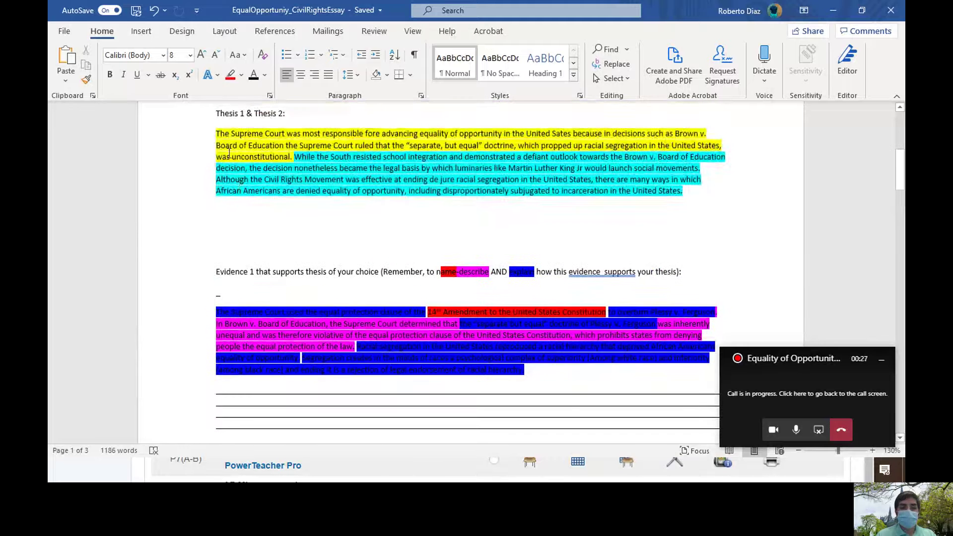
pyautogui.moveTo(216, 134); pyautogui.dragTo(547, 383)
pyautogui.scroll(-3, 548, 378)
pyautogui.scroll(-3, 547, 379)
pyautogui.scroll(-2, 546, 379)
pyautogui.scroll(-2, 547, 379)
pyautogui.scroll(2, 547, 378)
pyautogui.scroll(2, 547, 379)
pyautogui.scroll(2, 547, 379)
pyautogui.scroll(1, 547, 379)
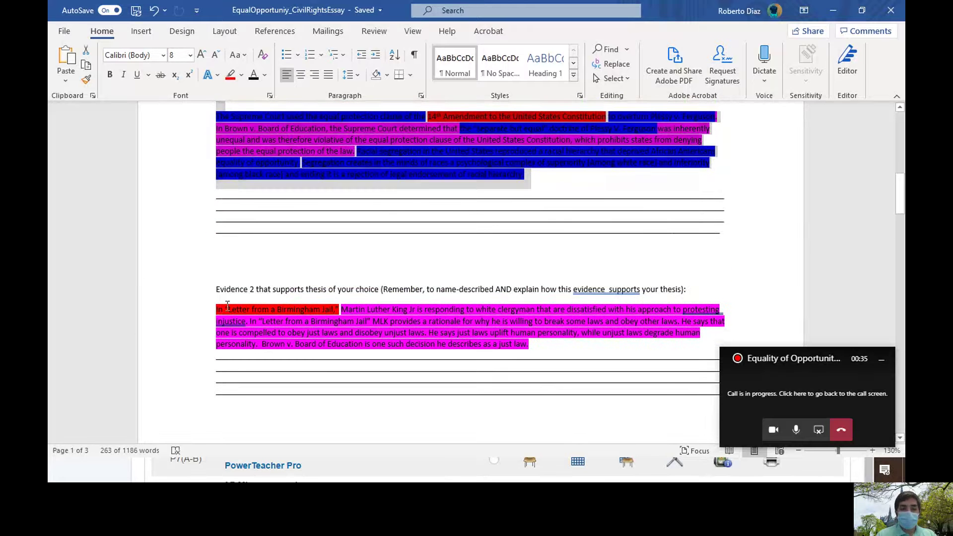
pyautogui.moveTo(219, 310); pyautogui.dragTo(553, 354)
pyautogui.scroll(3, 454, 288)
pyautogui.scroll(3, 453, 289)
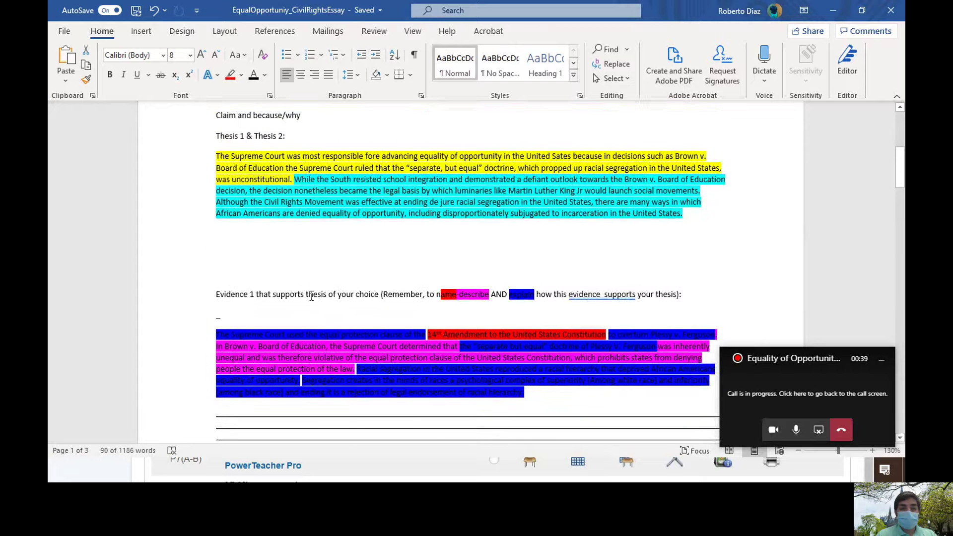
pyautogui.scroll(-3, 337, 308)
pyautogui.scroll(-2, 337, 308)
pyautogui.click(548, 401)
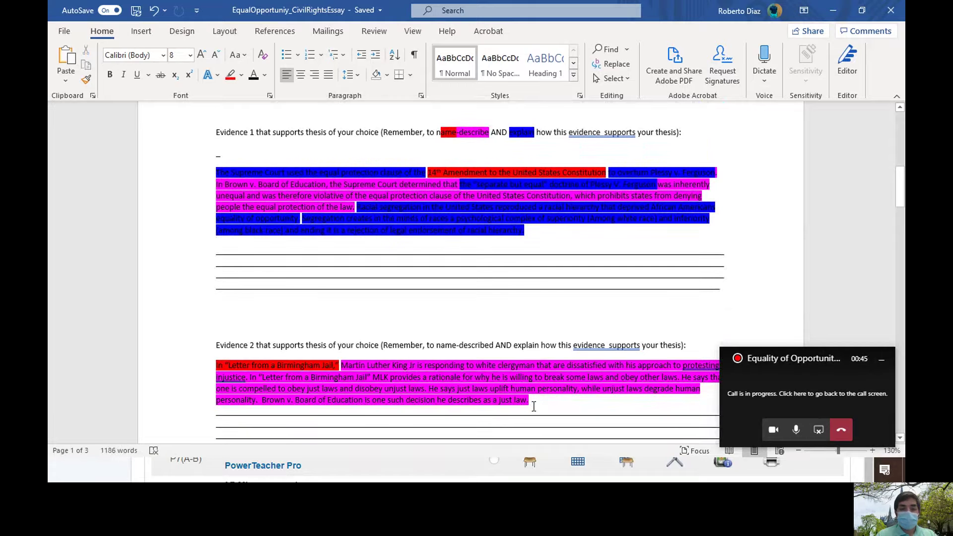
pyautogui.scroll(-3, 533, 406)
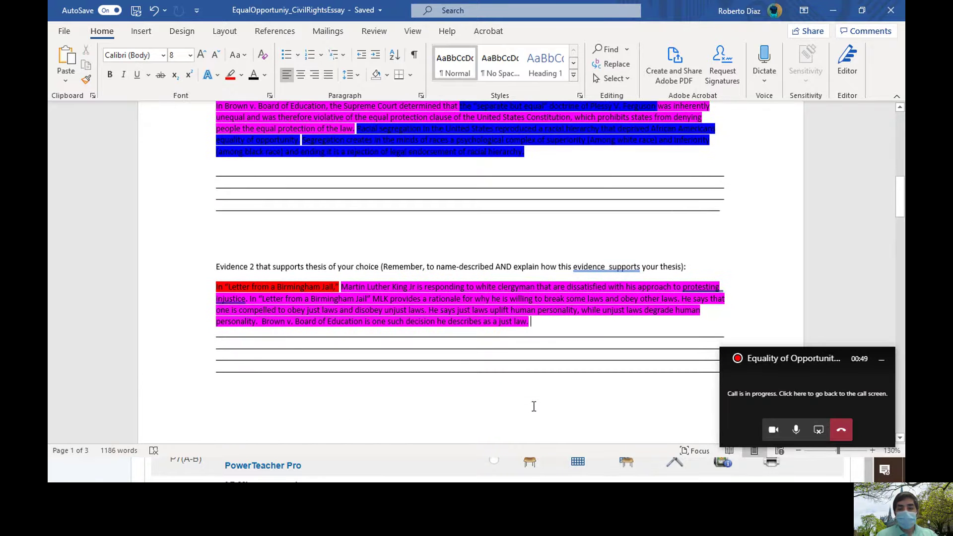
pyautogui.scroll(1, 534, 406)
pyautogui.scroll(3, 533, 405)
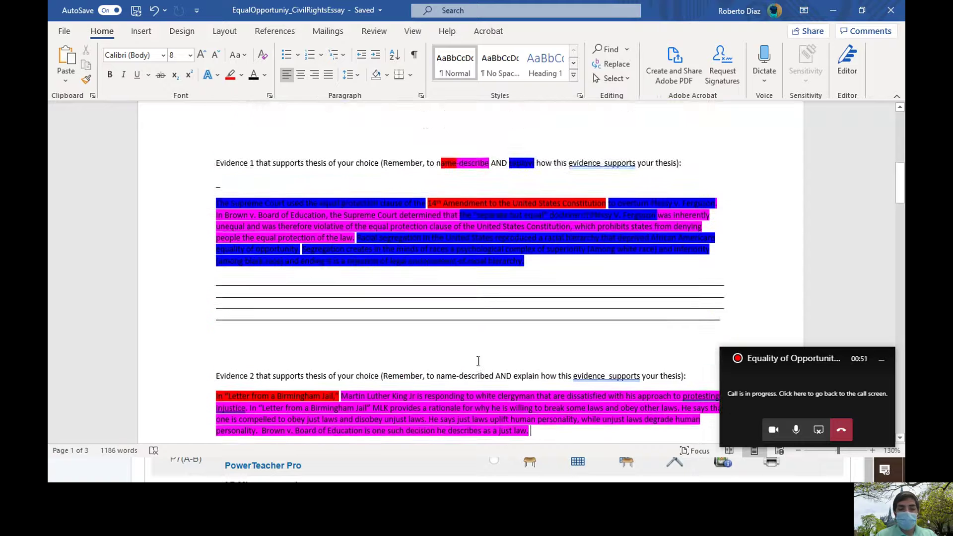
pyautogui.scroll(-4, 470, 374)
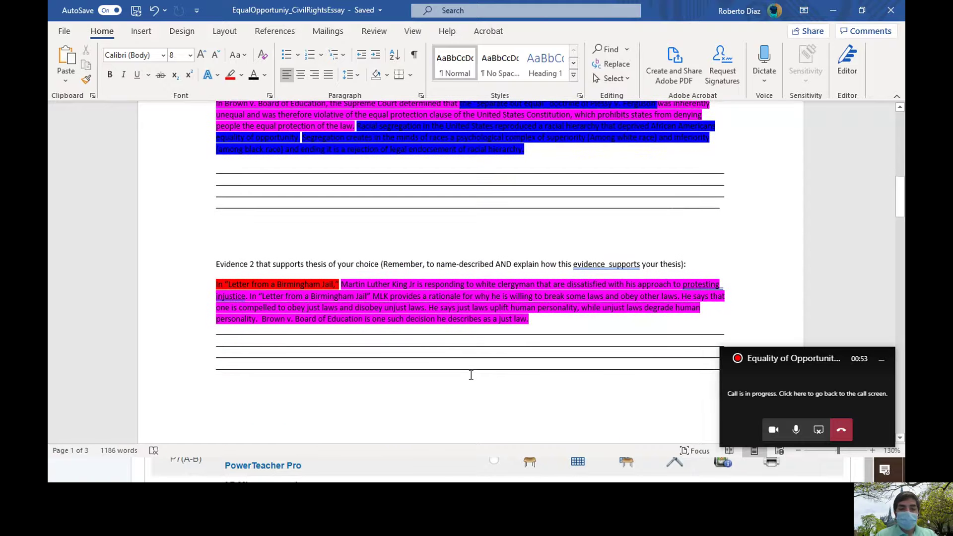
pyautogui.scroll(-2, 470, 375)
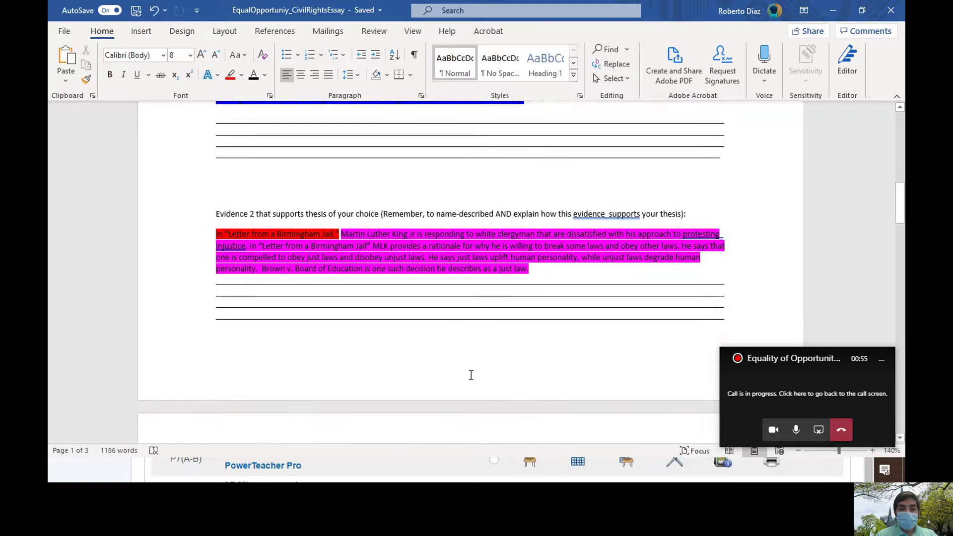
pyautogui.scroll(4, 471, 374)
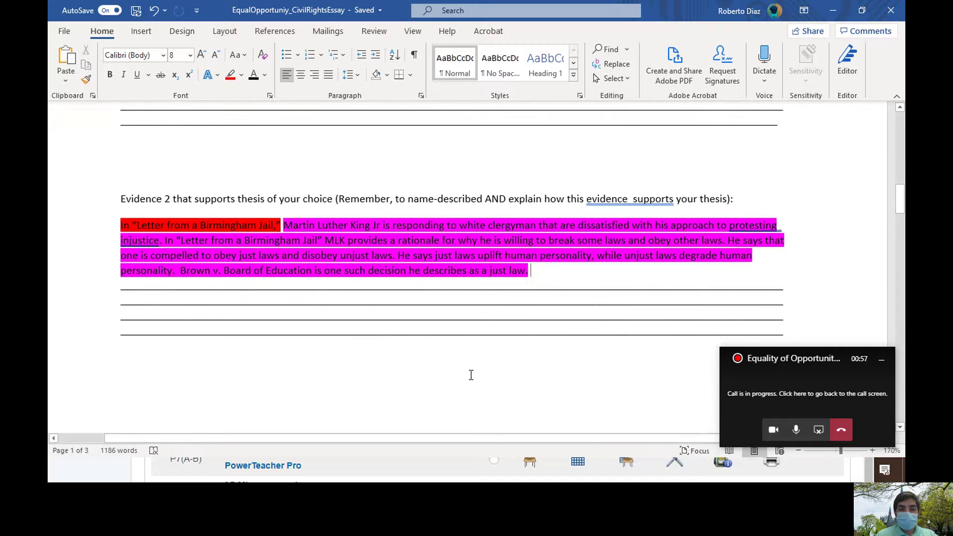
pyautogui.scroll(2, 470, 374)
pyautogui.scroll(1, 470, 374)
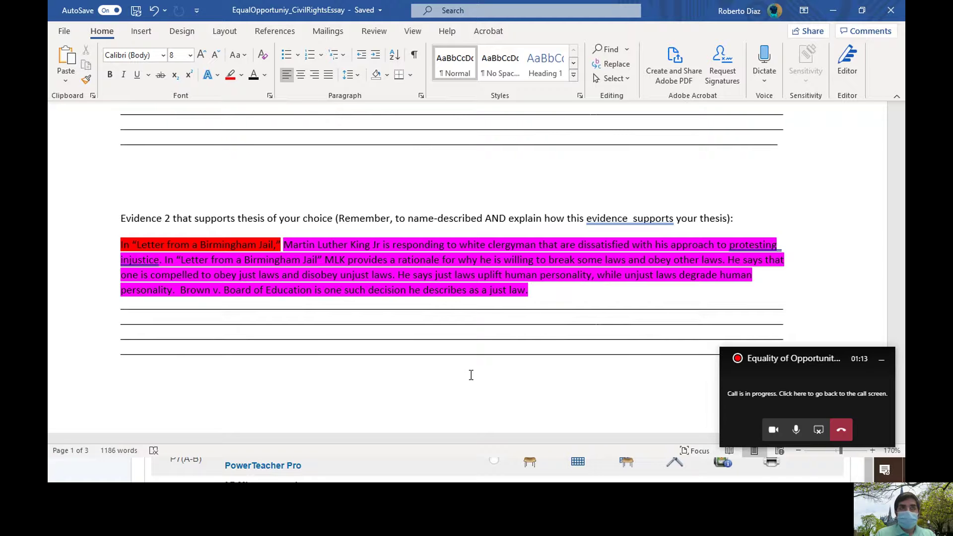
pyautogui.moveTo(470, 374); pyautogui.dragTo(470, 298)
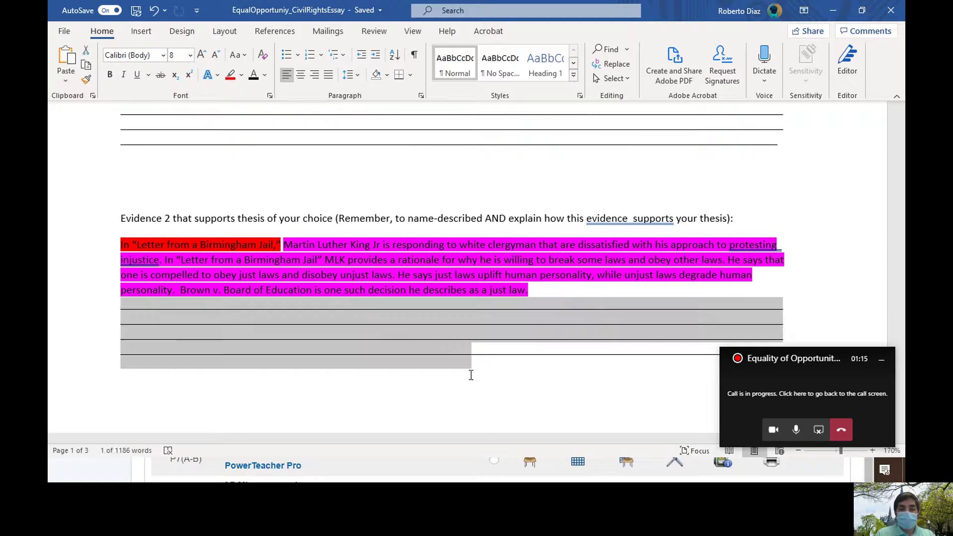
# - After 'just law.', begin the Evidence 2 explanation with 'MLK suggests that the'
pyautogui.click(538, 290)
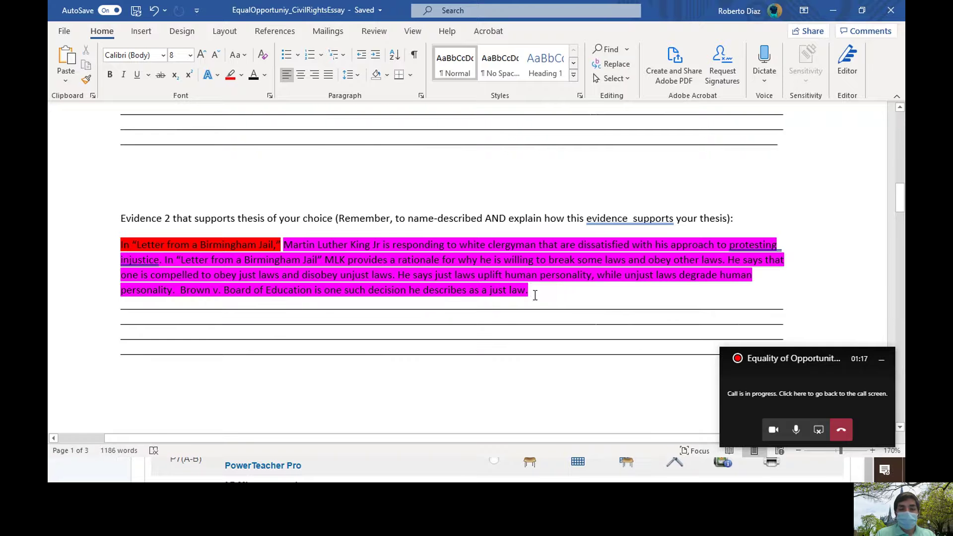
pyautogui.scroll(1, 533, 293)
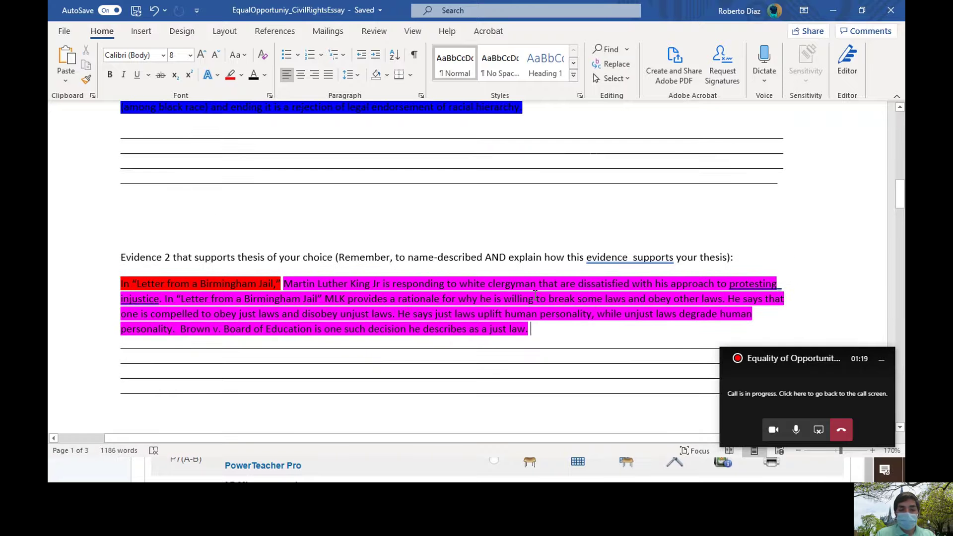
pyautogui.write('ML')
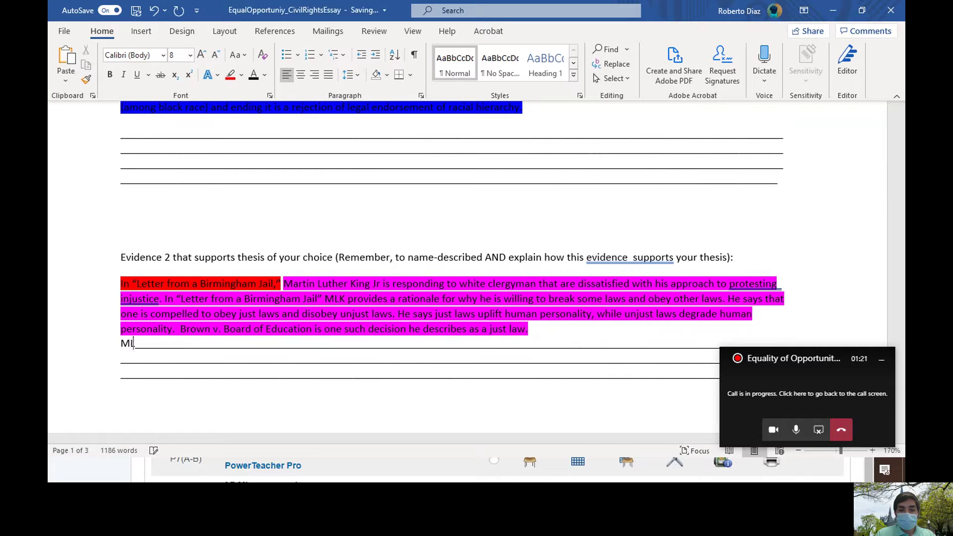
pyautogui.write('K is')
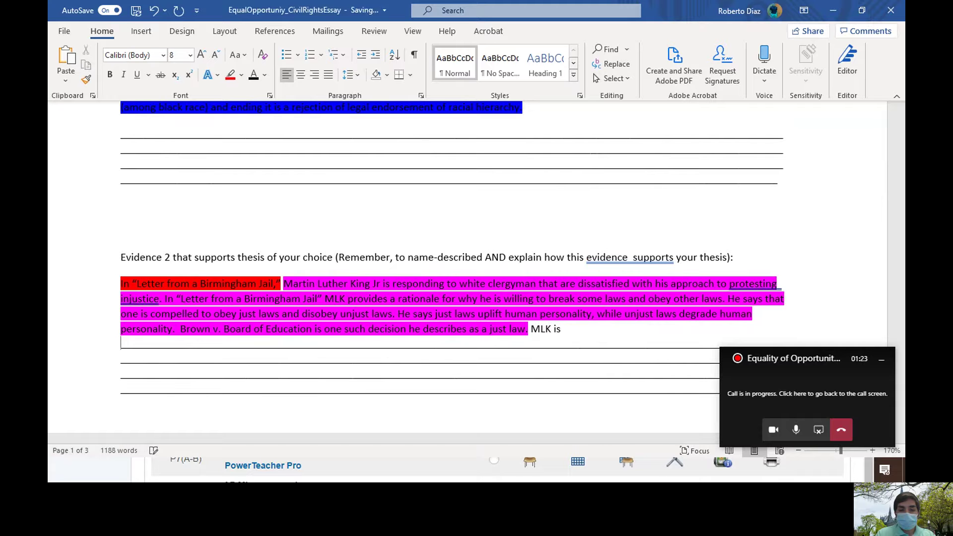
pyautogui.press('BackSpace')
pyautogui.press('BackSpace')
pyautogui.press('BackSpace')
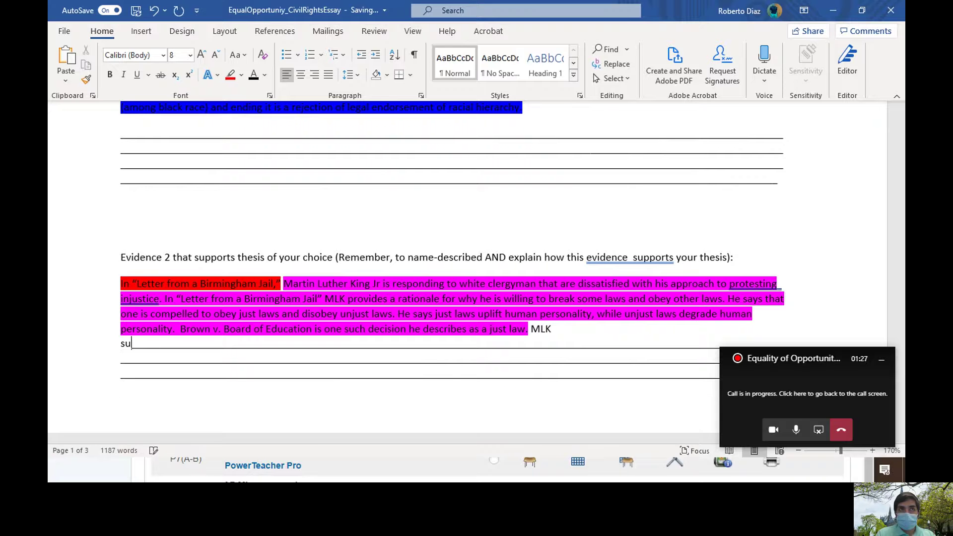
pyautogui.write('suggests that the')
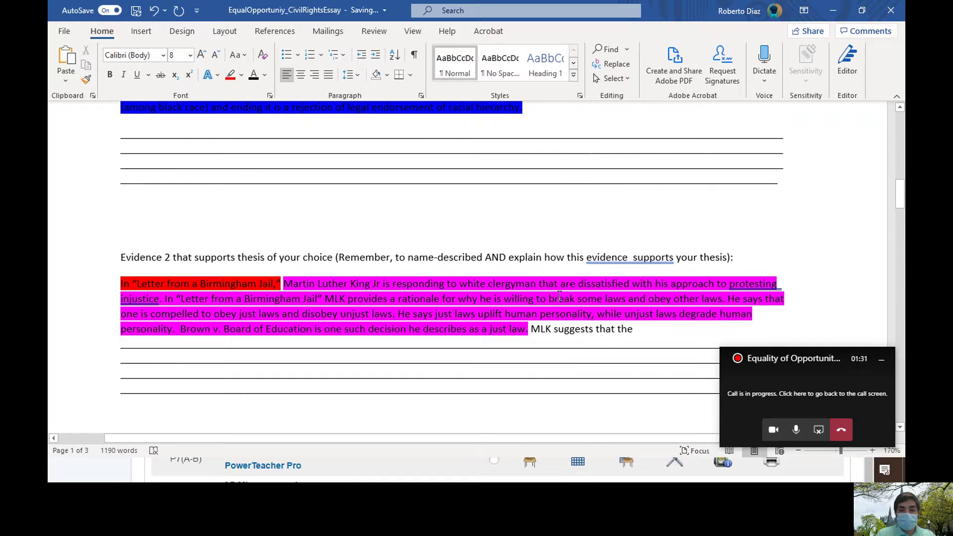
pyautogui.scroll(-3, 558, 294)
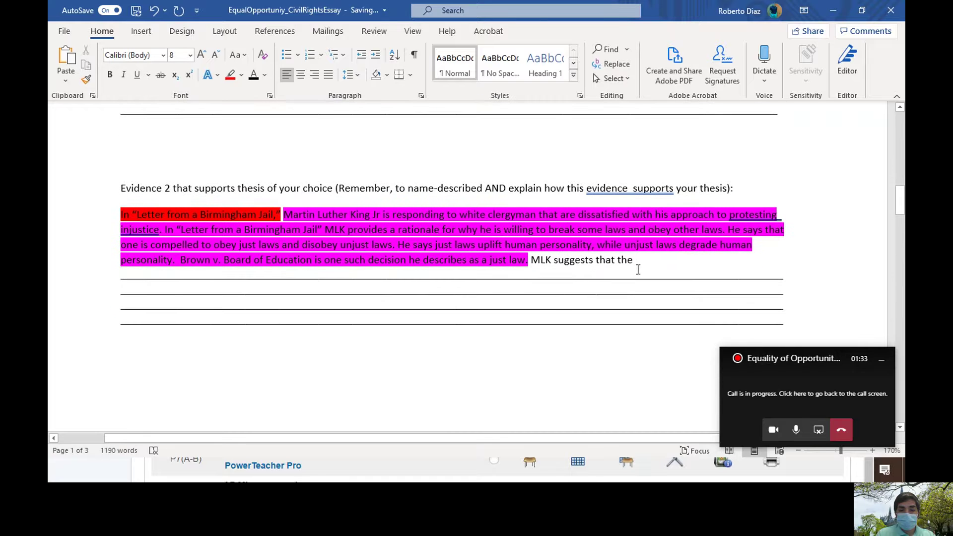
pyautogui.scroll(3, 471, 310)
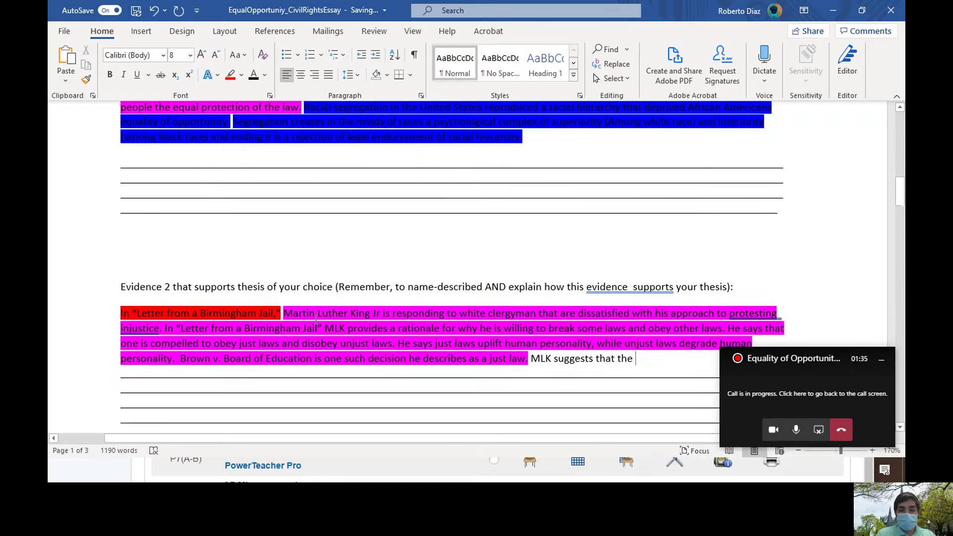
# - Correct 'fore' to 'for' so the thesis reads 'responsible for advancing'
pyautogui.moveTo(120, 314); pyautogui.dragTo(281, 314)
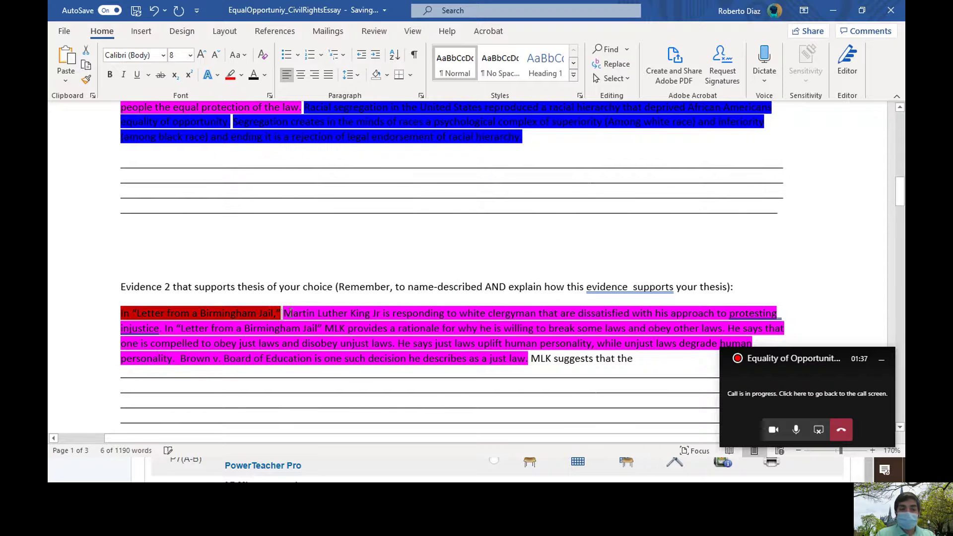
pyautogui.moveTo(531, 357); pyautogui.dragTo(605, 417)
pyautogui.click(614, 366)
pyautogui.scroll(6, 471, 298)
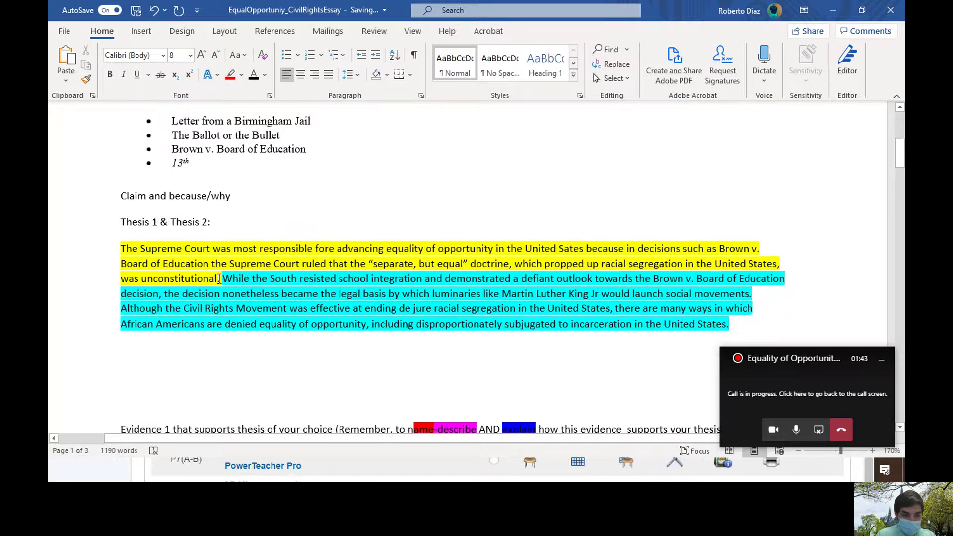
pyautogui.moveTo(220, 279); pyautogui.dragTo(120, 249)
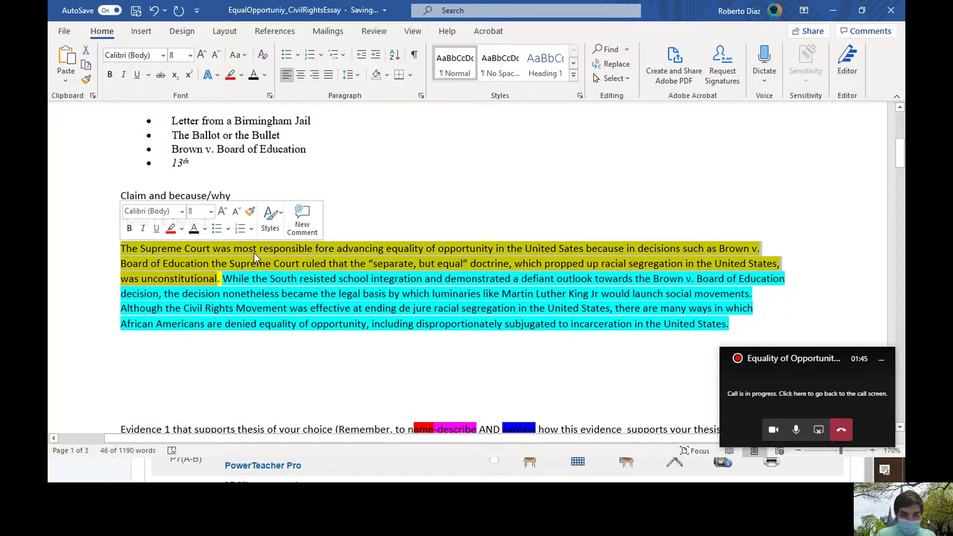
pyautogui.click(335, 249)
pyautogui.press('BackSpace')
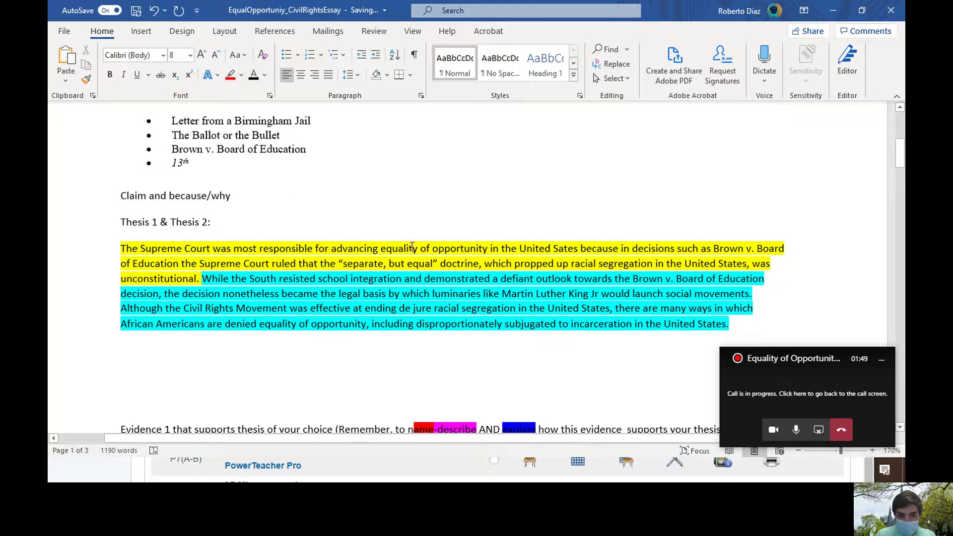
pyautogui.moveTo(380, 249)
pyautogui.mouseDown()
pyautogui.moveTo(736, 240)
pyautogui.moveTo(774, 261)
pyautogui.mouseUp()
pyautogui.click(528, 231)
pyautogui.moveTo(420, 248)
pyautogui.mouseDown()
pyautogui.moveTo(363, 263)
pyautogui.moveTo(545, 263)
pyautogui.moveTo(224, 278)
pyautogui.mouseUp()
pyautogui.scroll(-8, 232, 289)
pyautogui.scroll(-4, 232, 289)
pyautogui.scroll(-1, 233, 288)
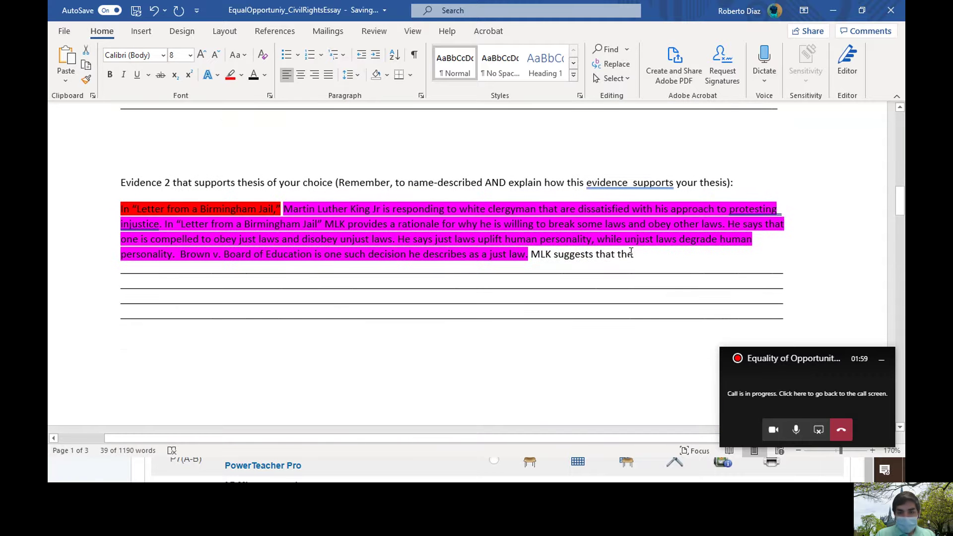
# - Delete the unfinished explanation words and rewrite the explanation, starting a new sentence after 'South'
pyautogui.moveTo(632, 254); pyautogui.dragTo(554, 254)
pyautogui.press('BackSpace')
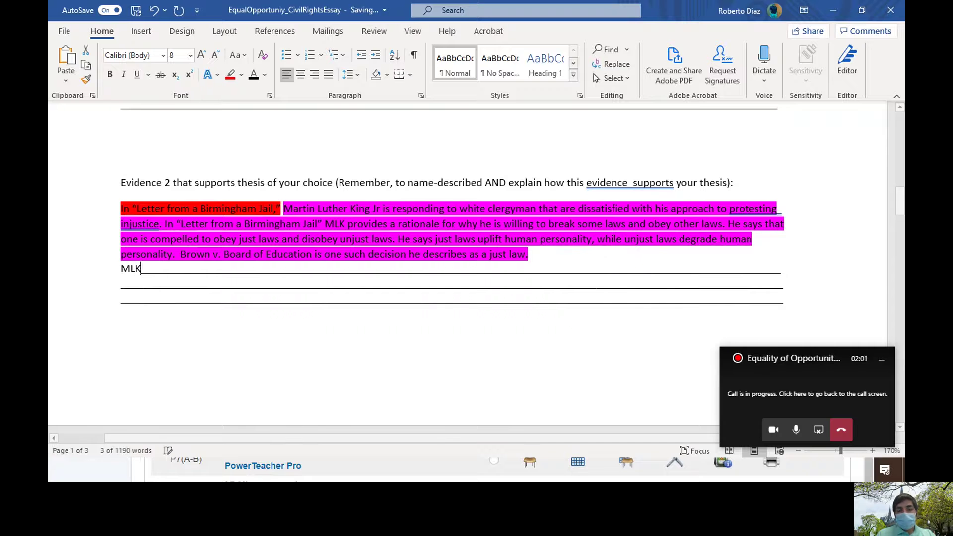
pyautogui.press('BackSpace')
pyautogui.press('BackSpace')
pyautogui.press('BackSpace')
pyautogui.press('BackSpace')
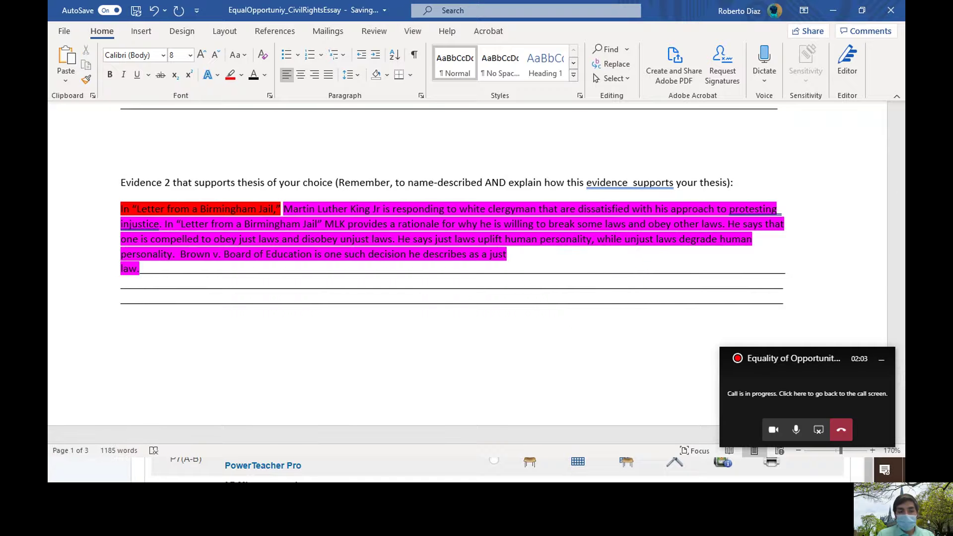
pyautogui.write('MLK used the Brown v. Board of Ed')
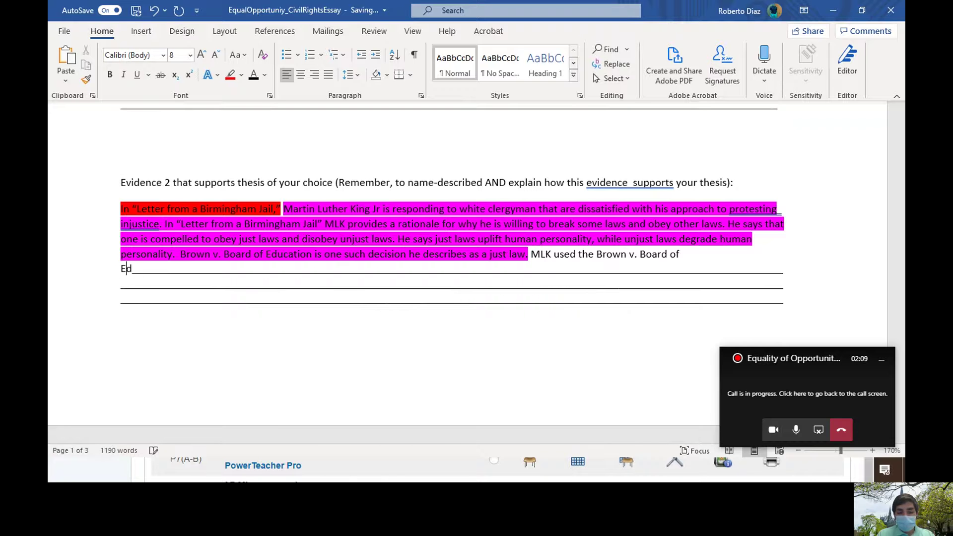
pyautogui.write('ucation decis')
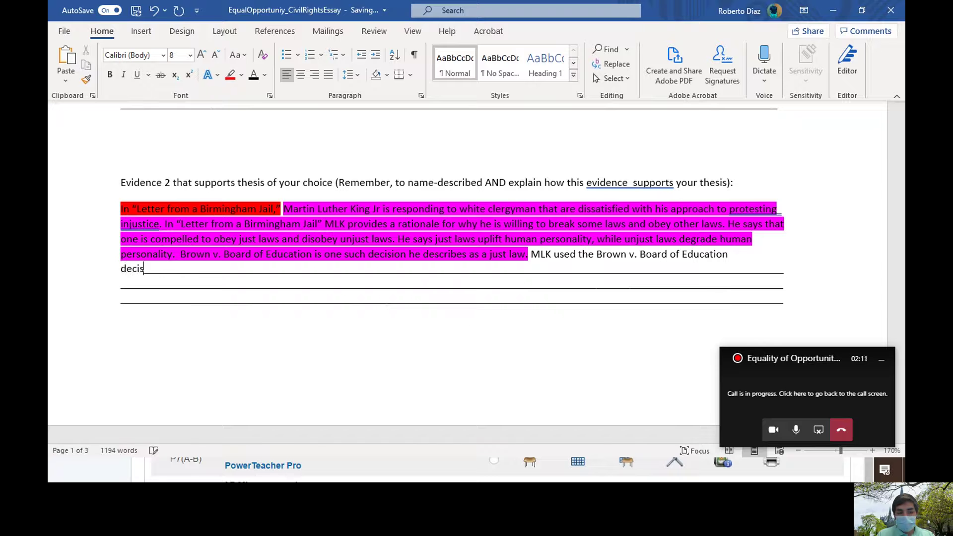
pyautogui.write('ion and the fact')
pyautogui.write(' it was')
pyautogui.press('Return')
pyautogui.write('y ignored in')
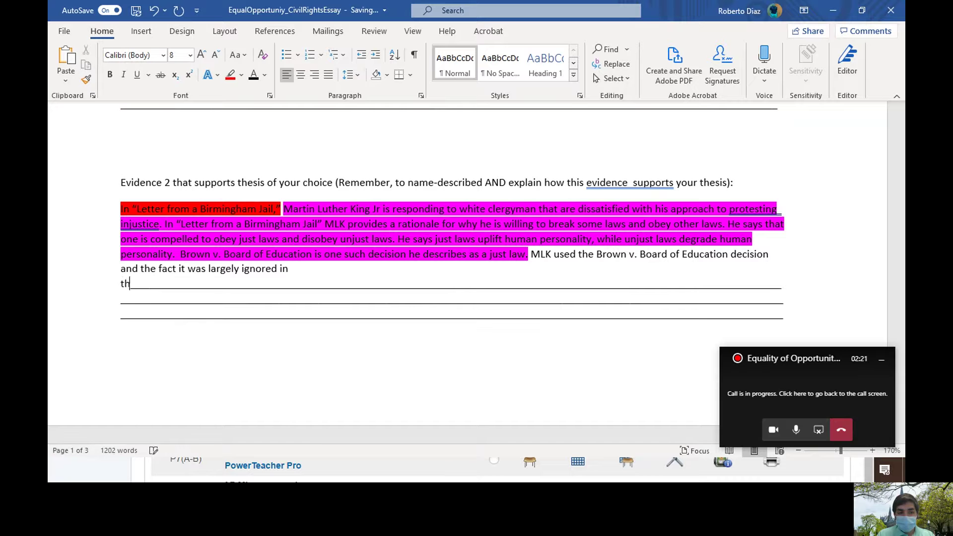
pyautogui.write(' the South as a basis')
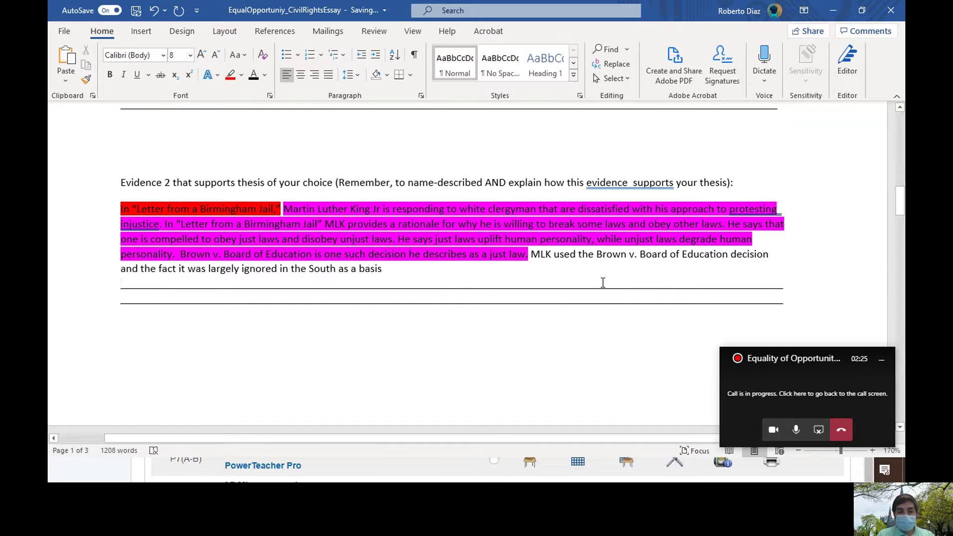
pyautogui.write(' for his legitimate')
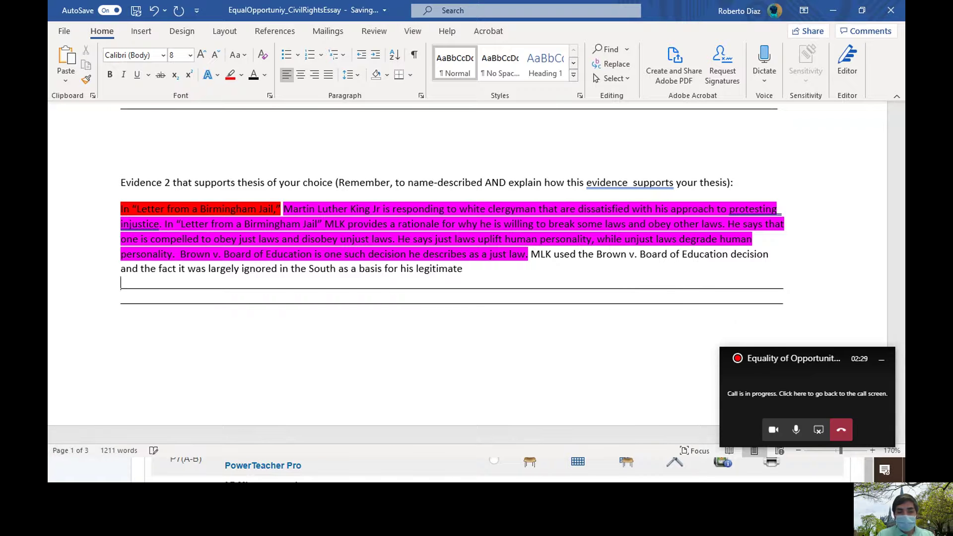
pyautogui.write(' por')
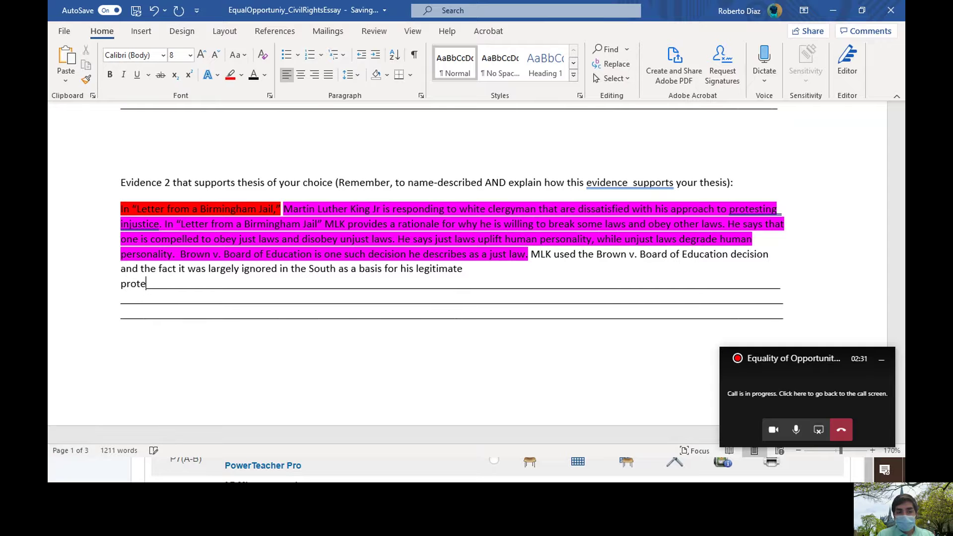
pyautogui.press('BackSpace')
pyautogui.press('BackSpace')
pyautogui.press('BackSpace')
pyautogui.write('demo')
pyautogui.write('nstrations in the South')
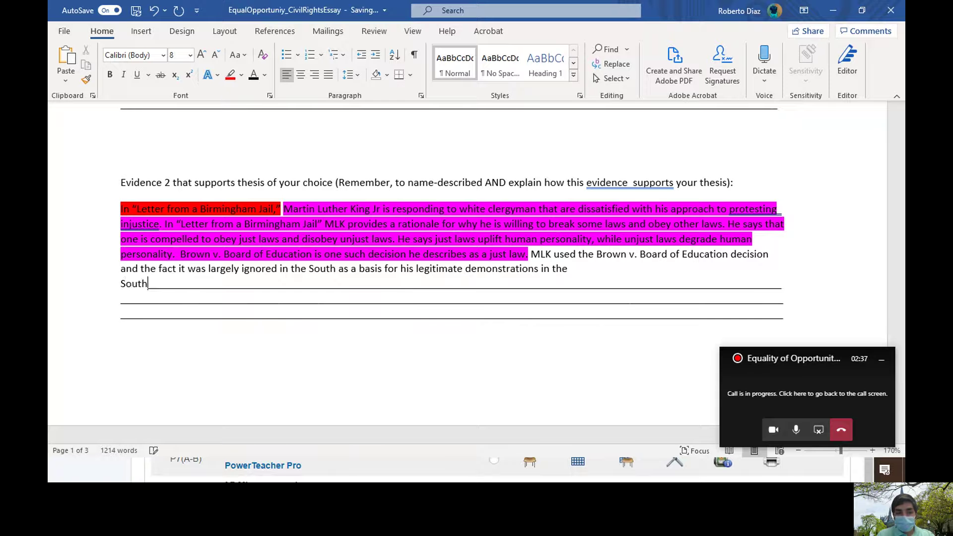
pyautogui.write('.')
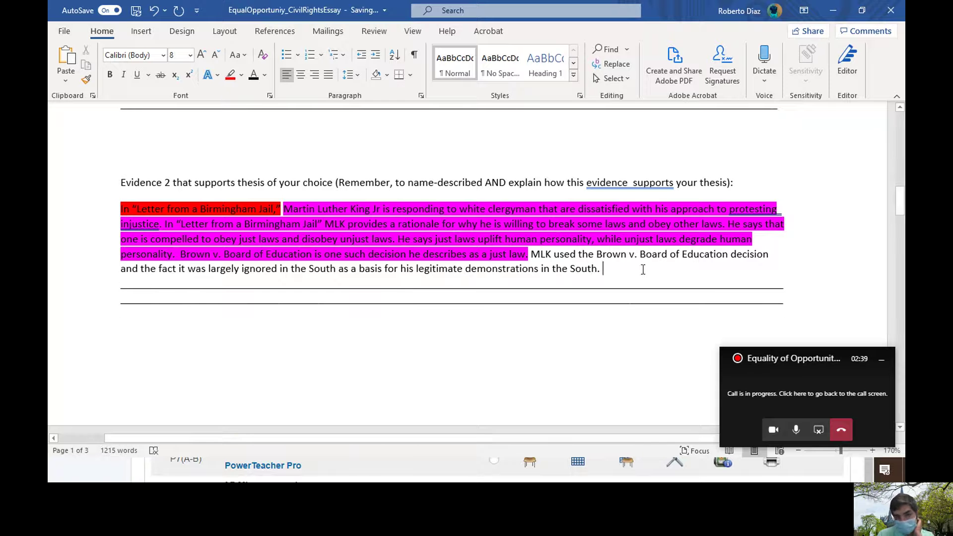
pyautogui.press('Return')
pyautogui.write('Martin')
pyautogui.write(' Luth')
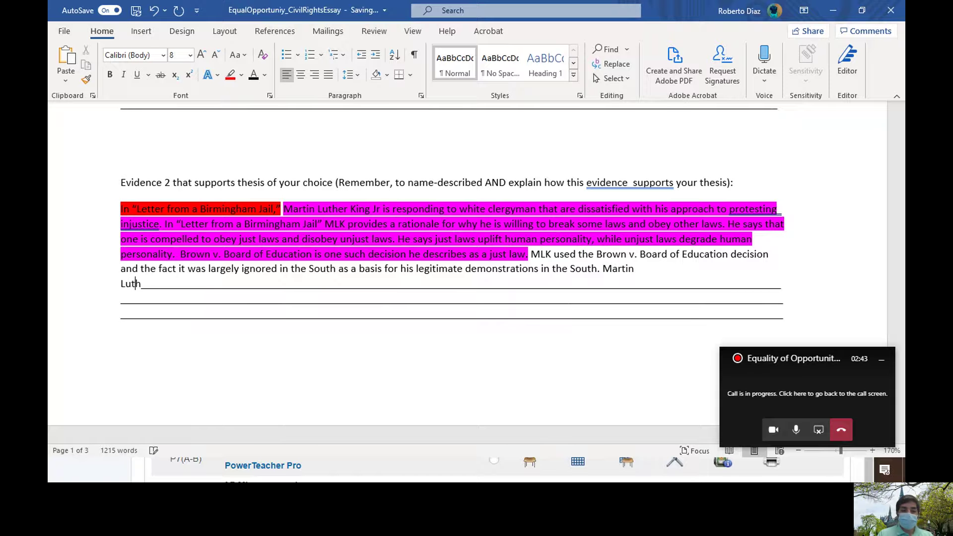
pyautogui.write('er King goes')
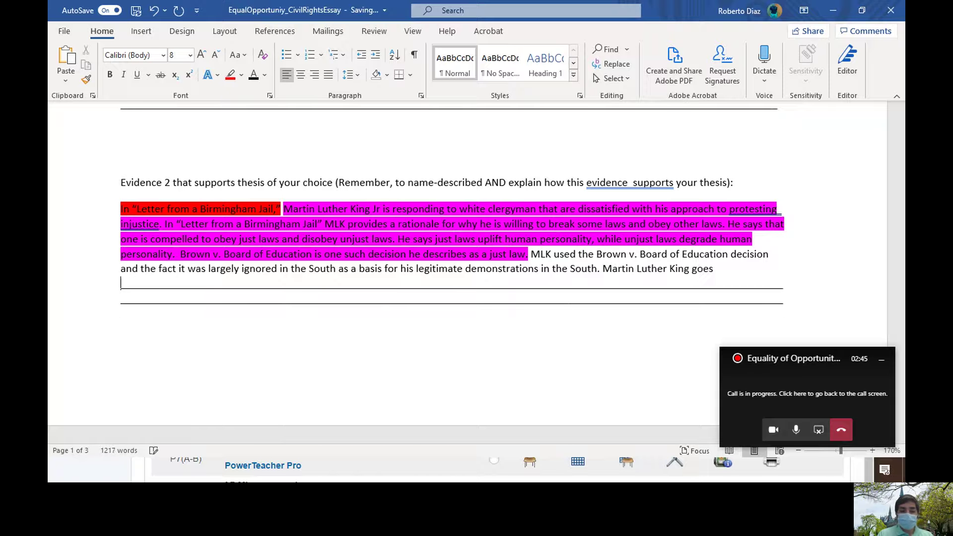
pyautogui.write(' on to explicate ')
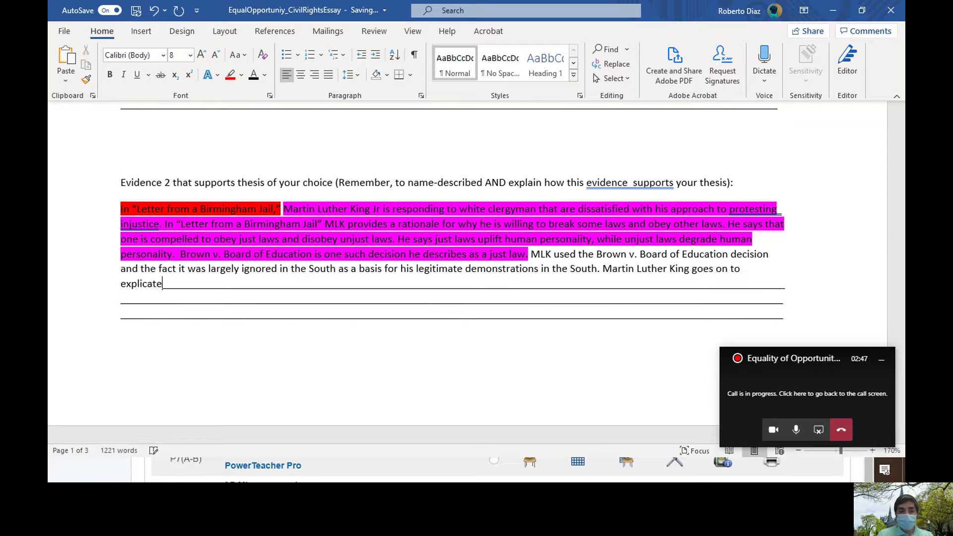
pyautogui.write('that')
# - Revise the wording so the explanation ends 'provides some legitimacy to civil rights activists protesting'
pyautogui.press('BackSpace')
pyautogui.press('BackSpace')
pyautogui.press('BackSpace')
pyautogui.write('importance of discarding, as ')
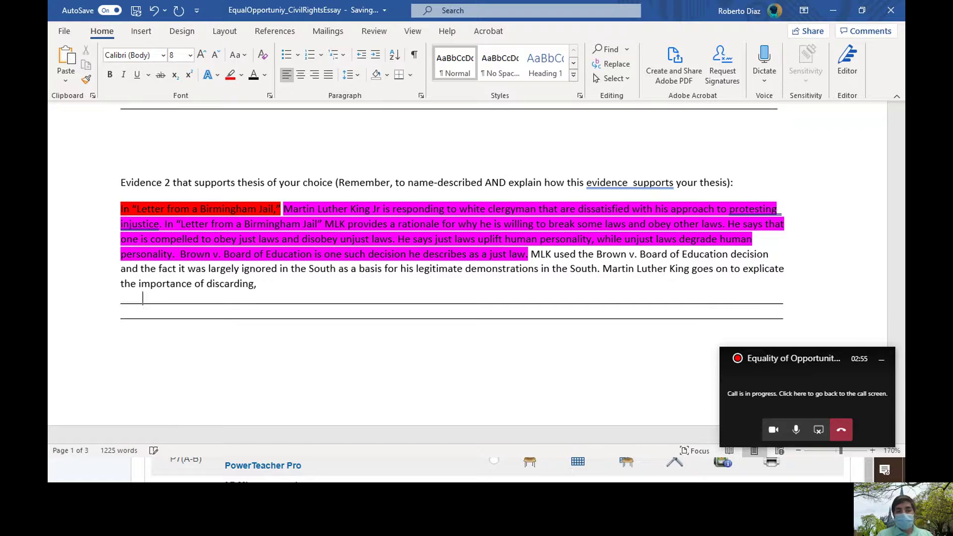
pyautogui.write('Brown')
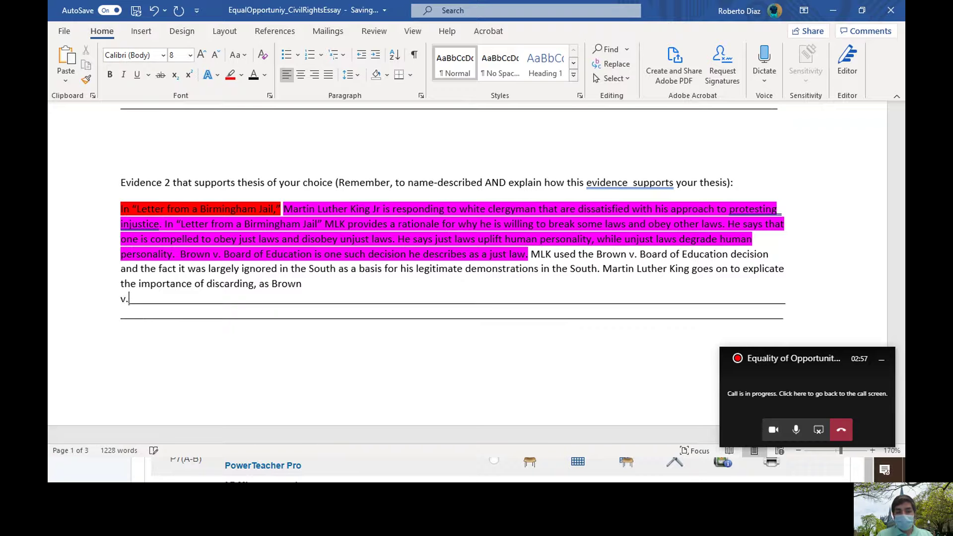
pyautogui.write(' v. Board of Education does, unju')
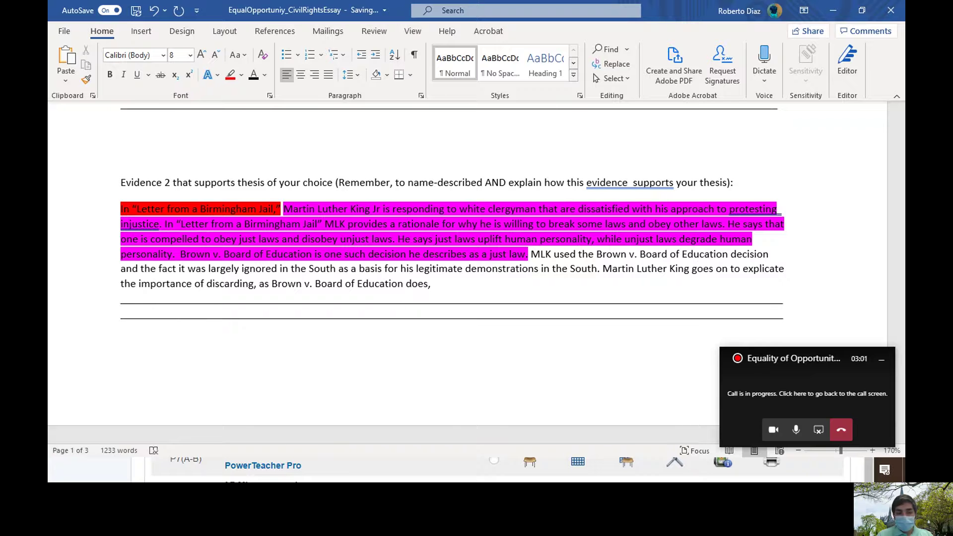
pyautogui.write('st laws that ')
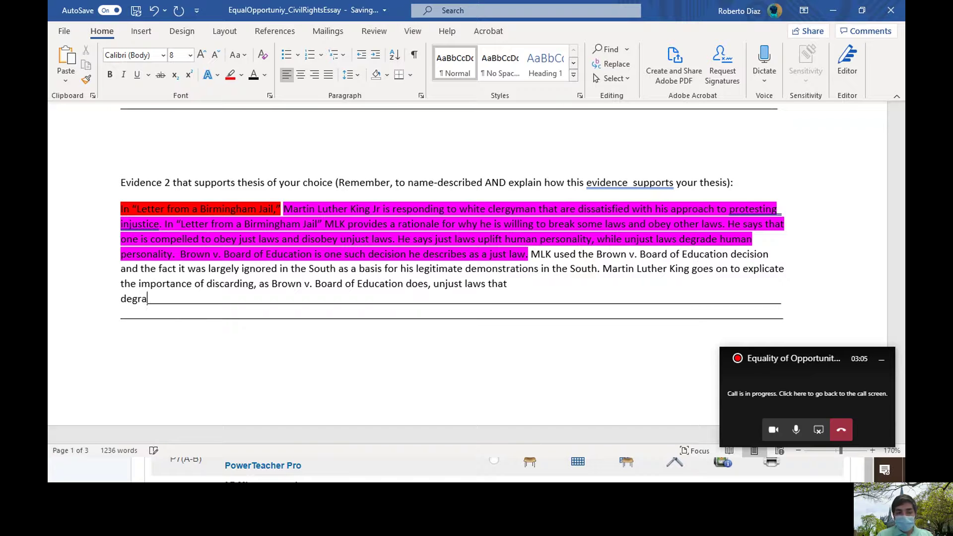
pyautogui.write('degrade human')
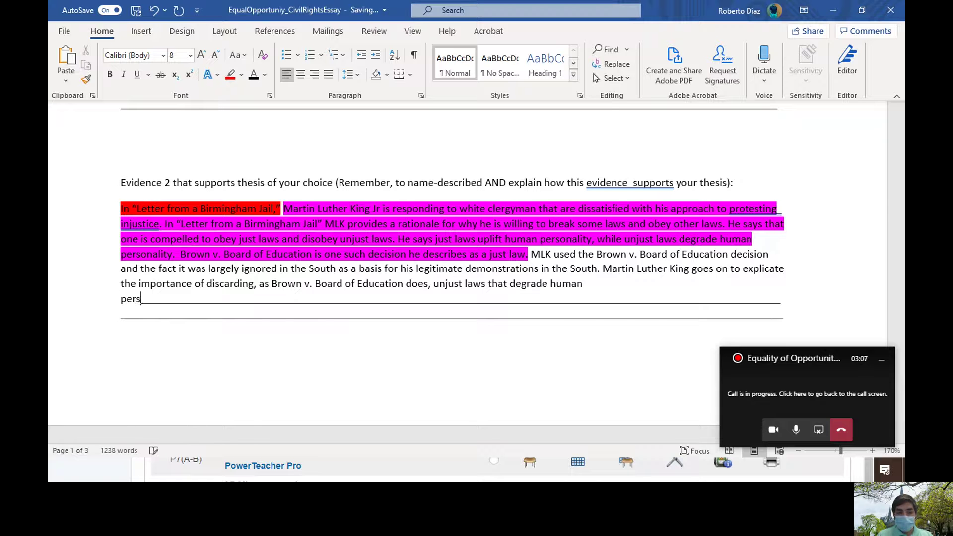
pyautogui.write(' personality for')
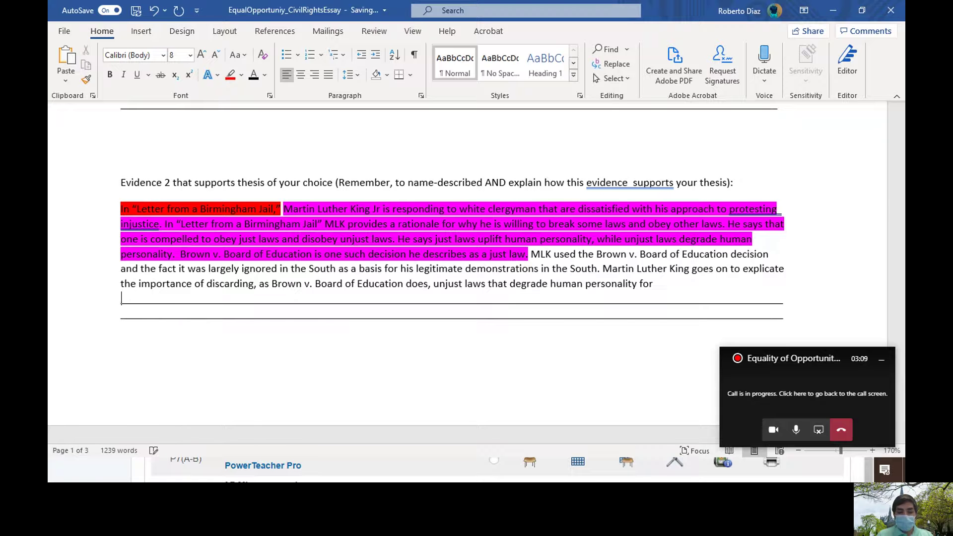
pyautogui.write(' just laws. IN a rou')
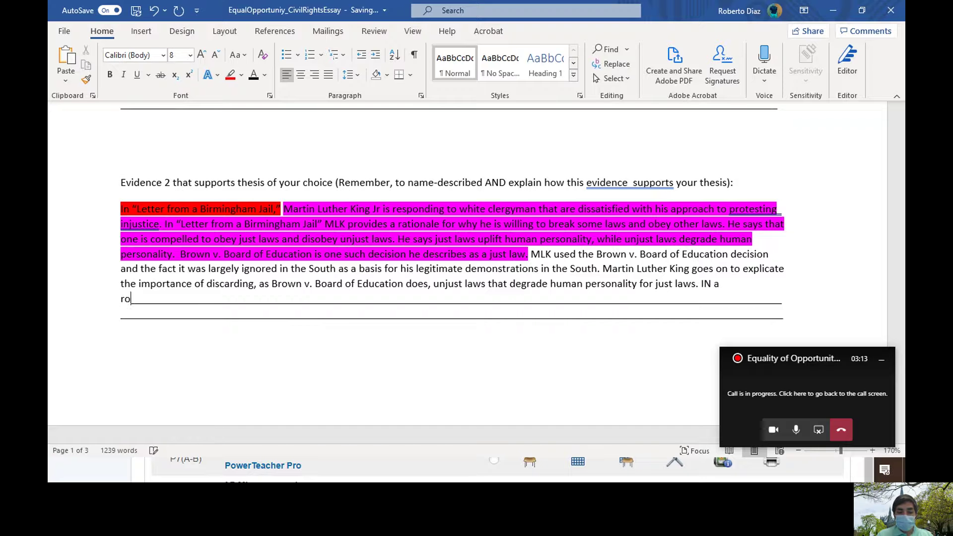
pyautogui.write('ndabout')
pyautogui.press('BackSpace')
pyautogui.press('BackSpace')
pyautogui.press('BackSpace')
pyautogui.write(', as Bro')
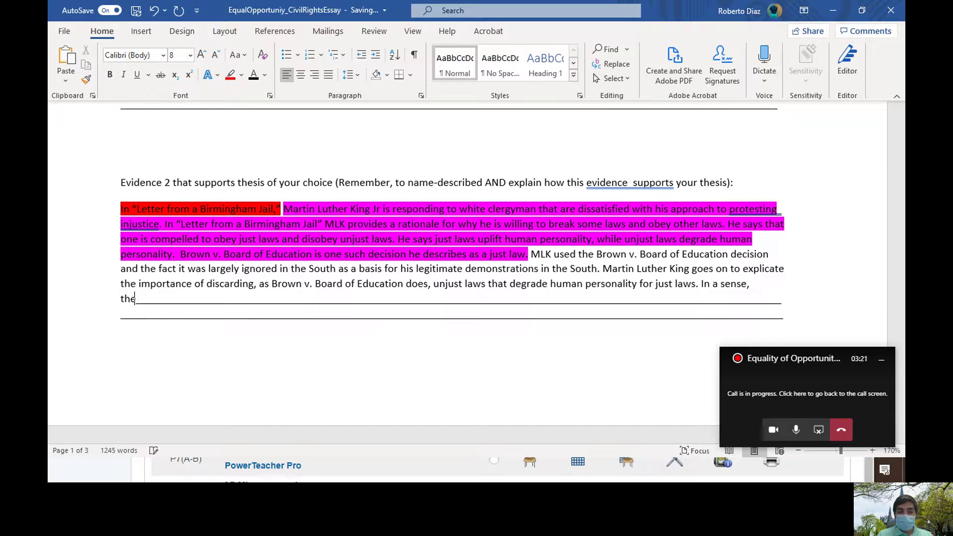
pyautogui.write('wn v. Bo')
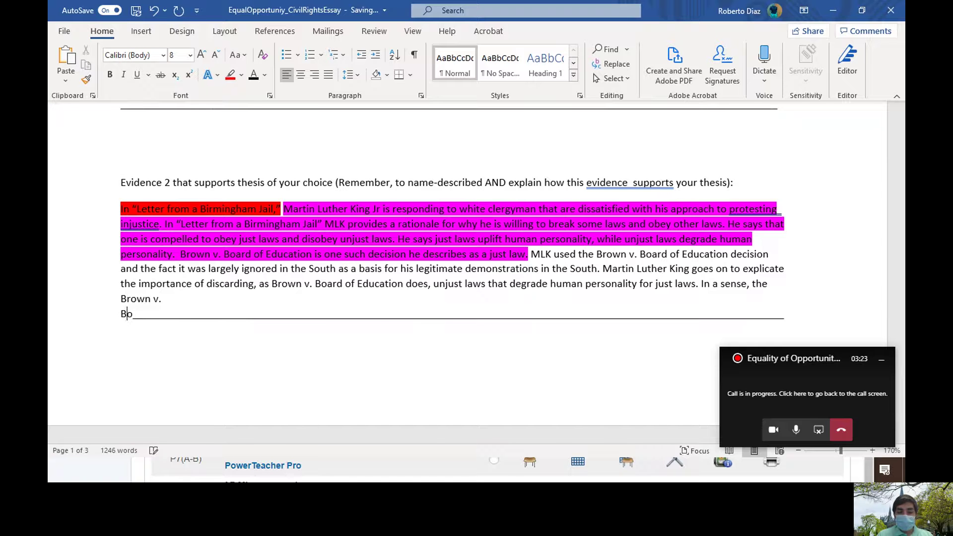
pyautogui.write('ard of Education')
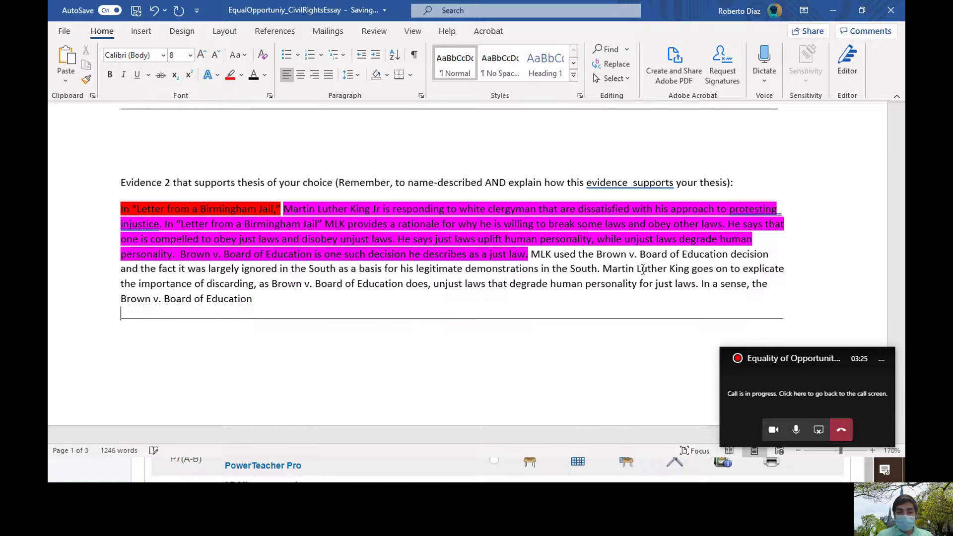
pyautogui.write('decision pro')
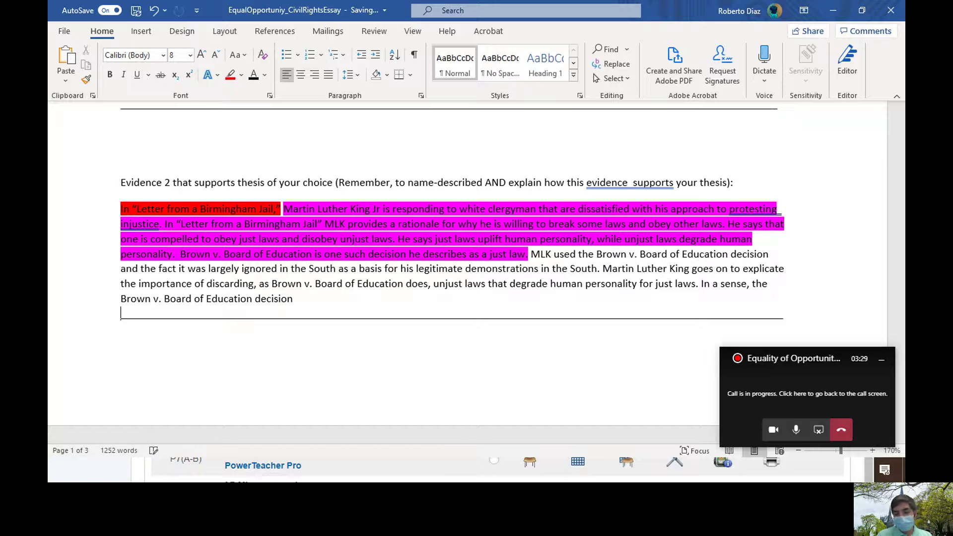
pyautogui.write('vides ')
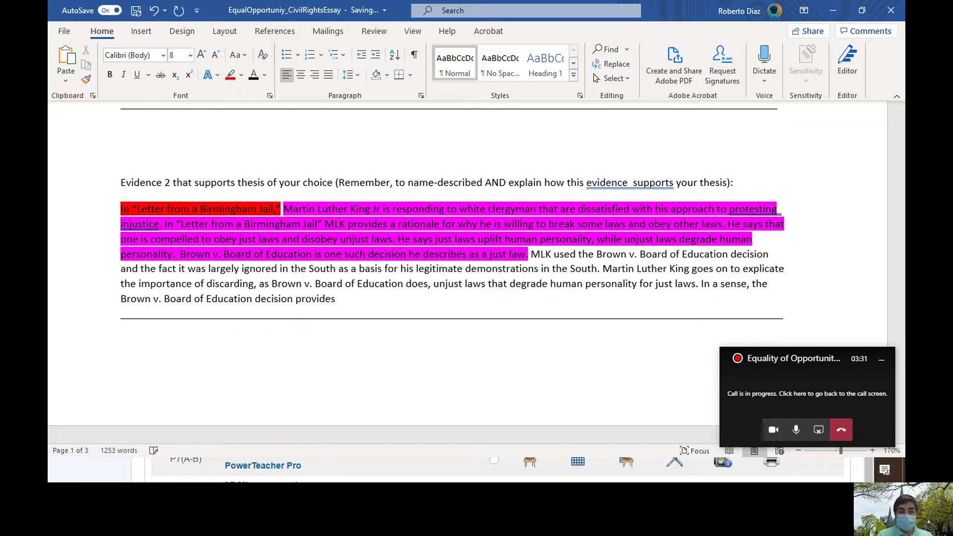
pyautogui.write('legal ')
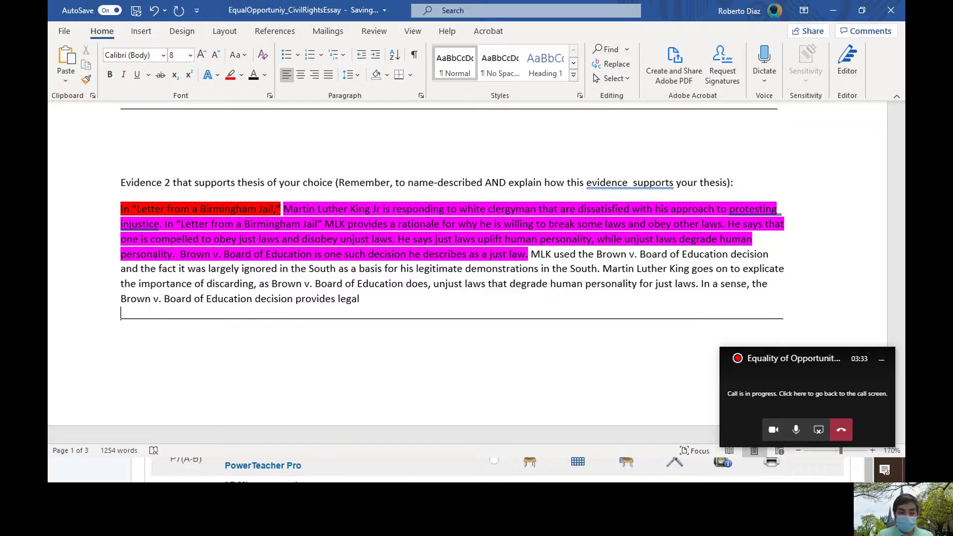
pyautogui.write('j')
pyautogui.press('BackSpace')
pyautogui.press('BackSpace')
pyautogui.press('BackSpace')
pyautogui.write('some legal')
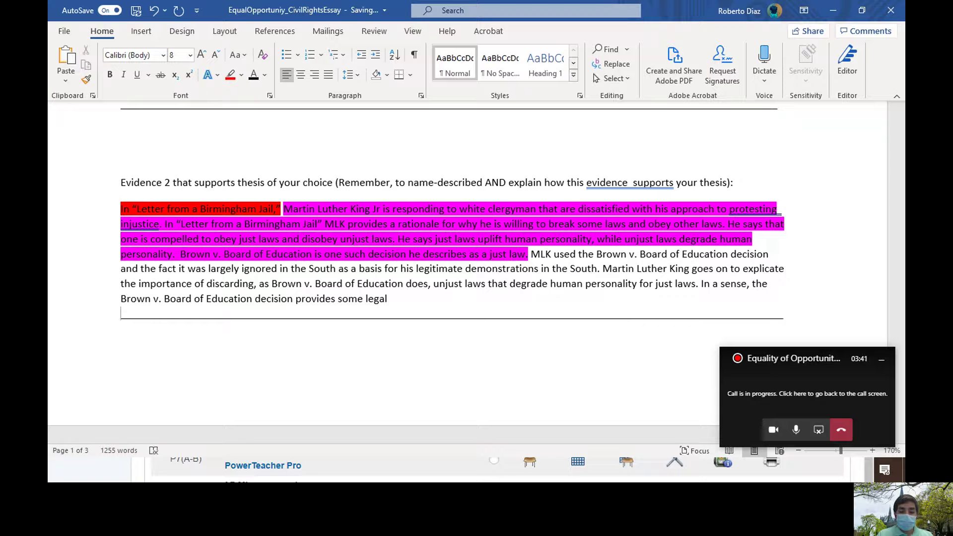
pyautogui.write(' pretext')
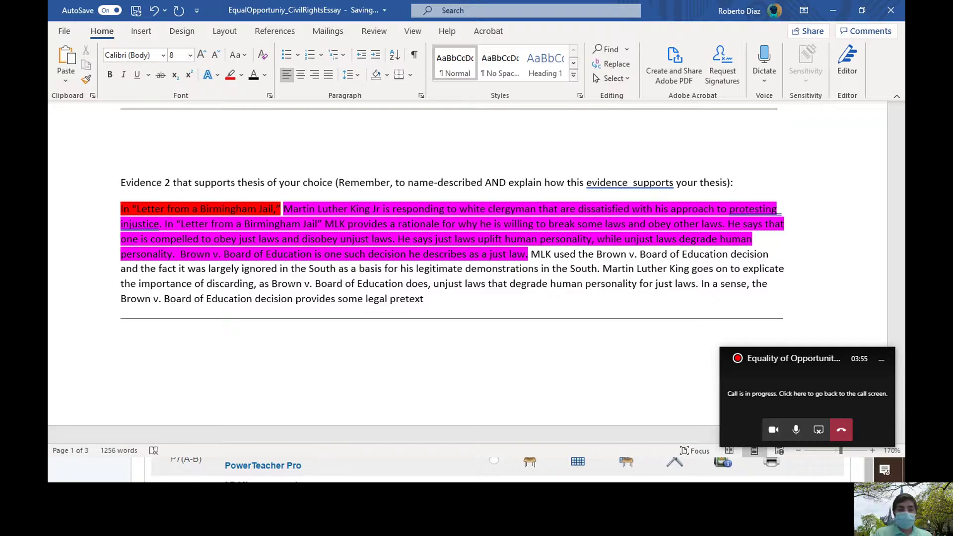
pyautogui.press('BackSpace')
pyautogui.press('BackSpace')
pyautogui.press('BackSpace')
pyautogui.press('BackSpace')
pyautogui.write('l')
pyautogui.press('BackSpace')
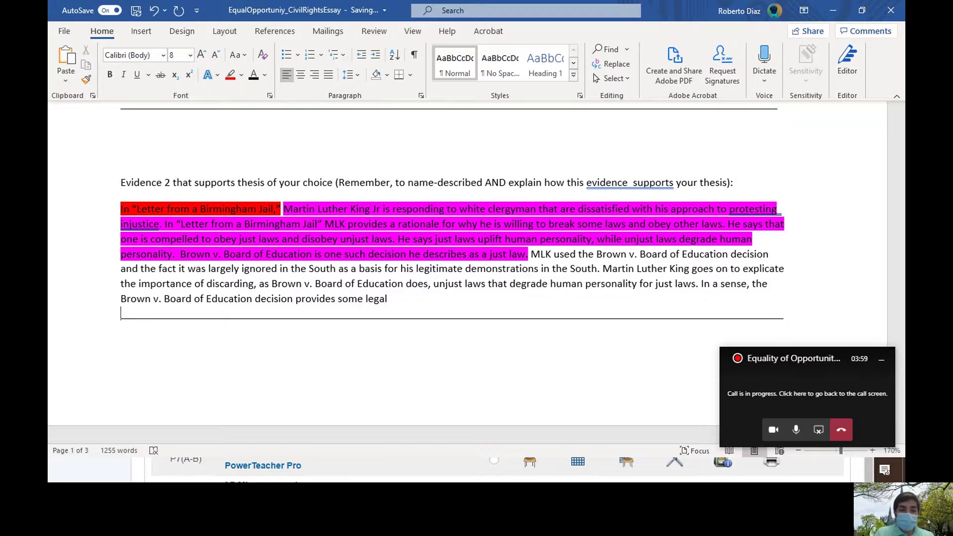
pyautogui.write('justification ')
pyautogui.write('fo')
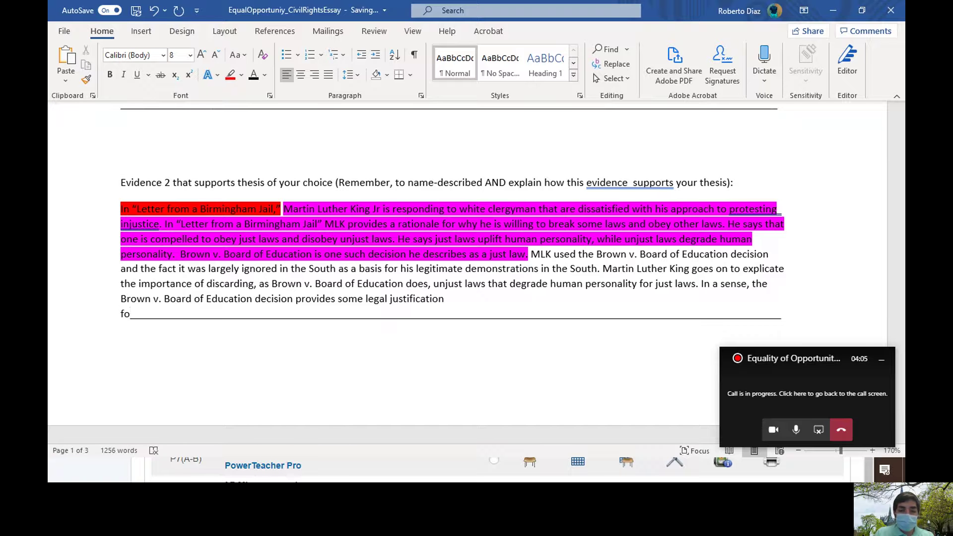
pyautogui.press('BackSpace')
pyautogui.press('BackSpace')
pyautogui.press('BackSpace')
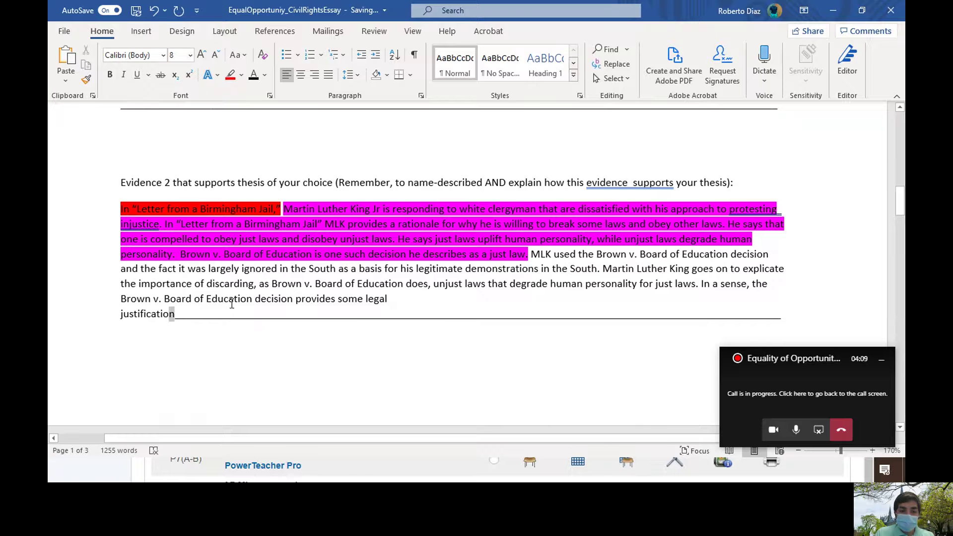
pyautogui.moveTo(178, 313); pyautogui.dragTo(367, 299)
pyautogui.press('BackSpace')
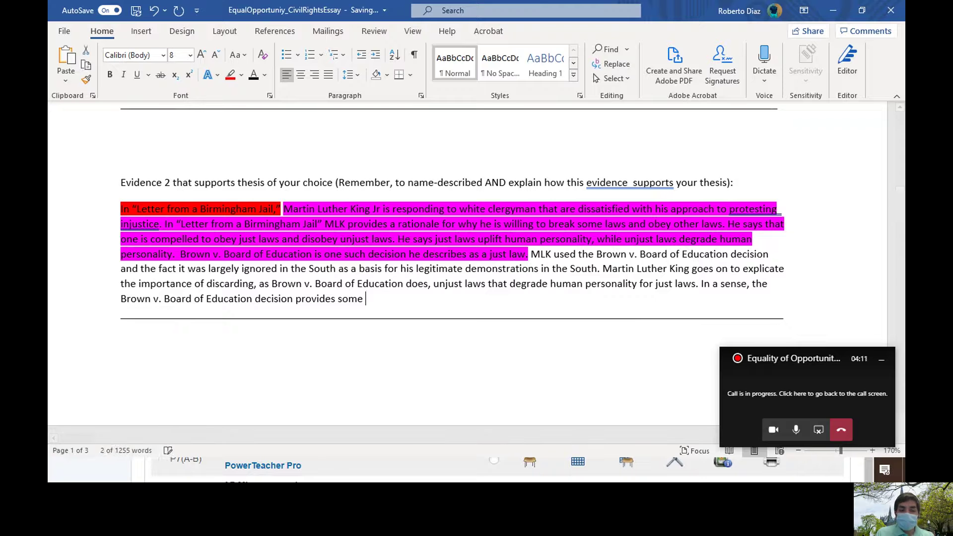
pyautogui.write('legitimacy to')
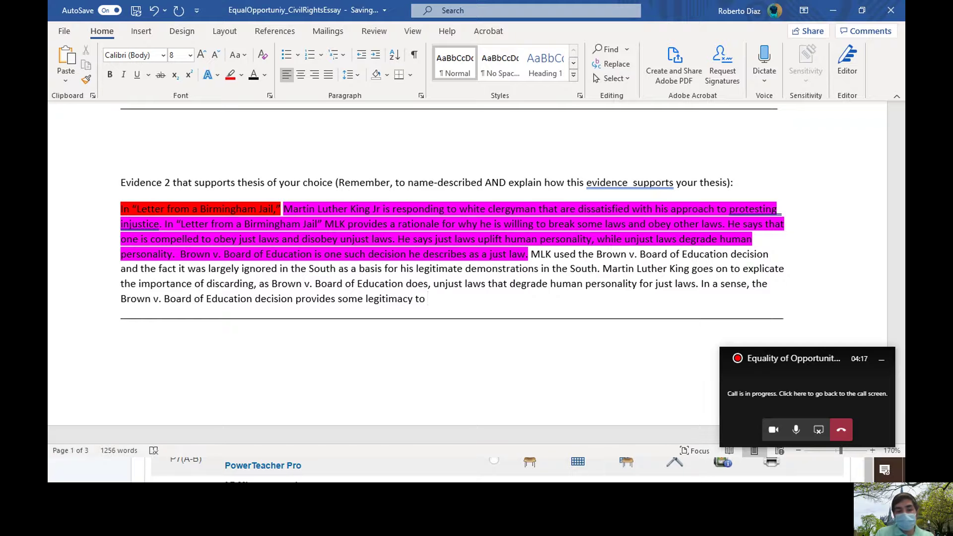
pyautogui.write(' cii n')
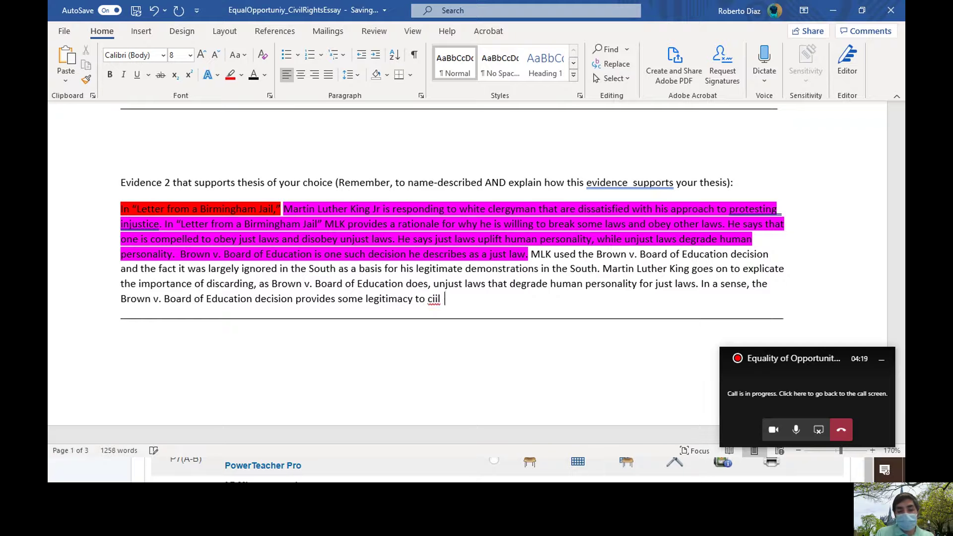
pyautogui.press('BackSpace')
pyautogui.press('BackSpace')
pyautogui.press('BackSpace')
pyautogui.write('vil')
pyautogui.press('BackSpace')
pyautogui.press('BackSpace')
pyautogui.press('BackSpace')
pyautogui.press('BackSpace')
pyautogui.press('BackSpace')
pyautogui.write('civil rights activists protesting')
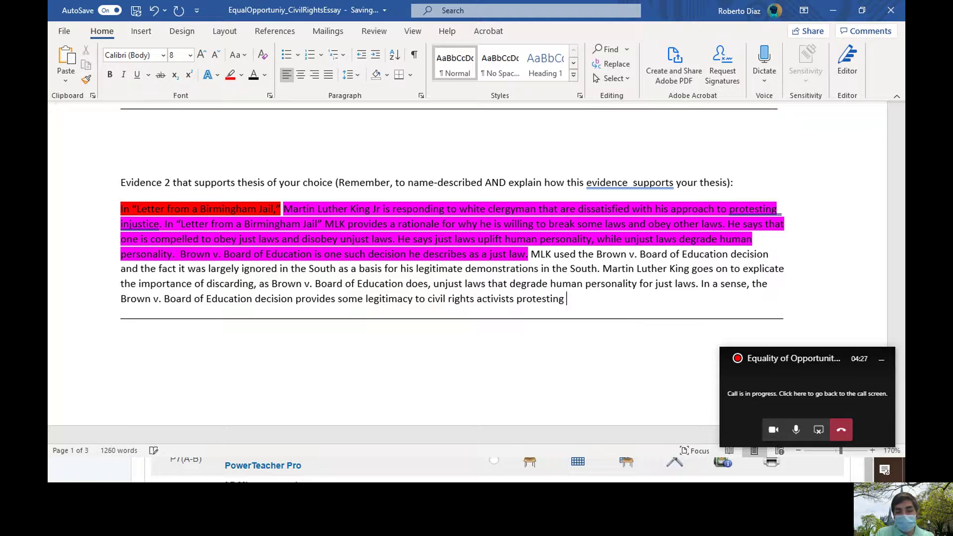
pyautogui.write('racial segregation ')
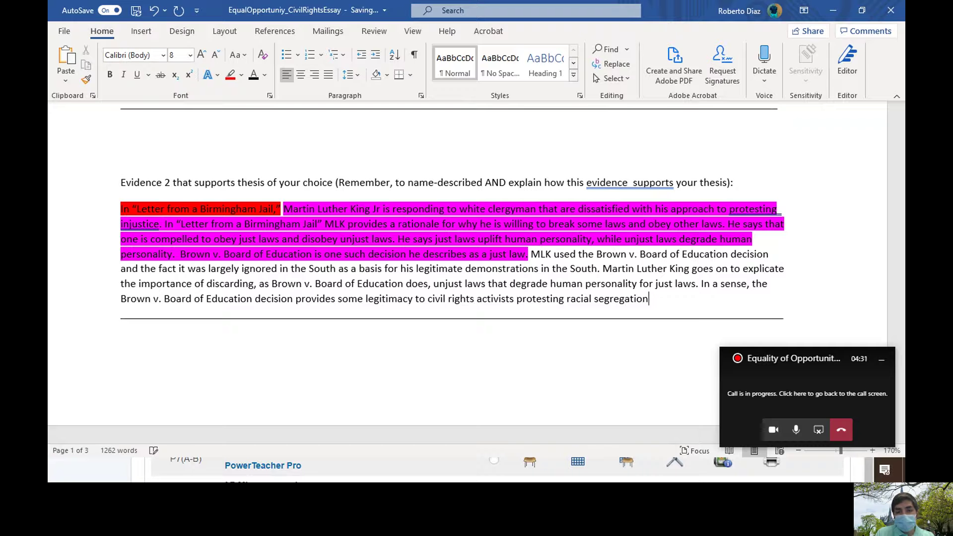
pyautogui.write(', lack of access to political resources and more.')
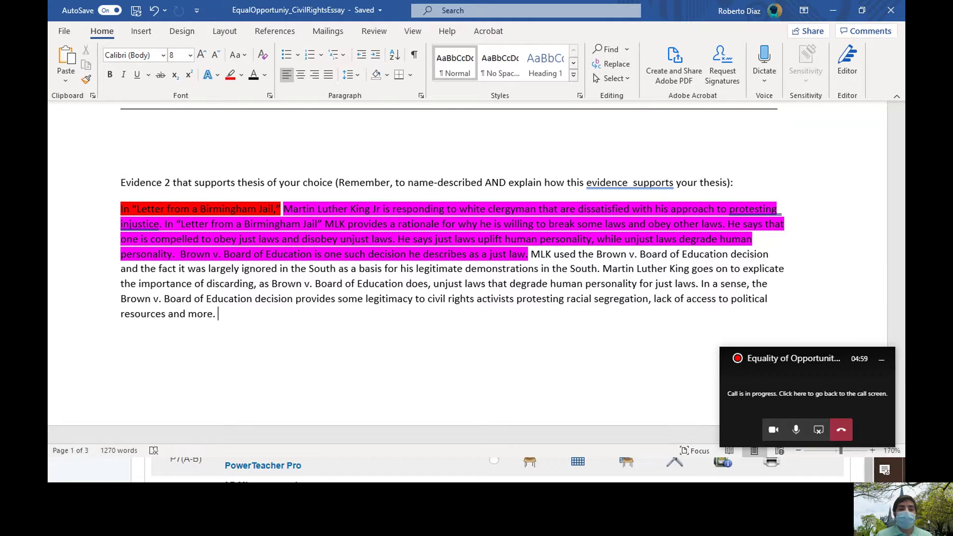
pyautogui.scroll(3, 447, 261)
pyautogui.scroll(-4, 446, 260)
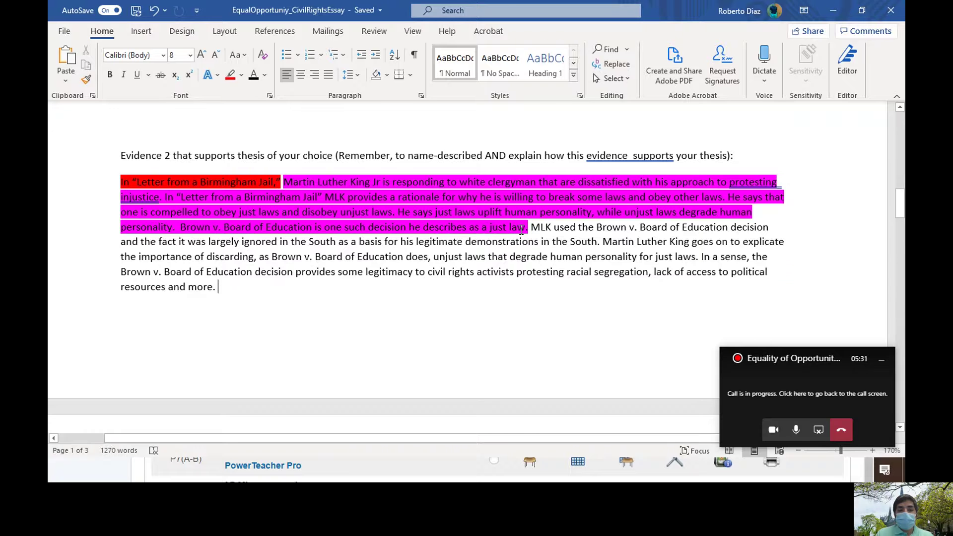
pyautogui.scroll(3, 521, 230)
# - Highlight the explanation sentences from 'MLK used' to 'resources and more.' in blue
pyautogui.moveTo(530, 308); pyautogui.dragTo(216, 369)
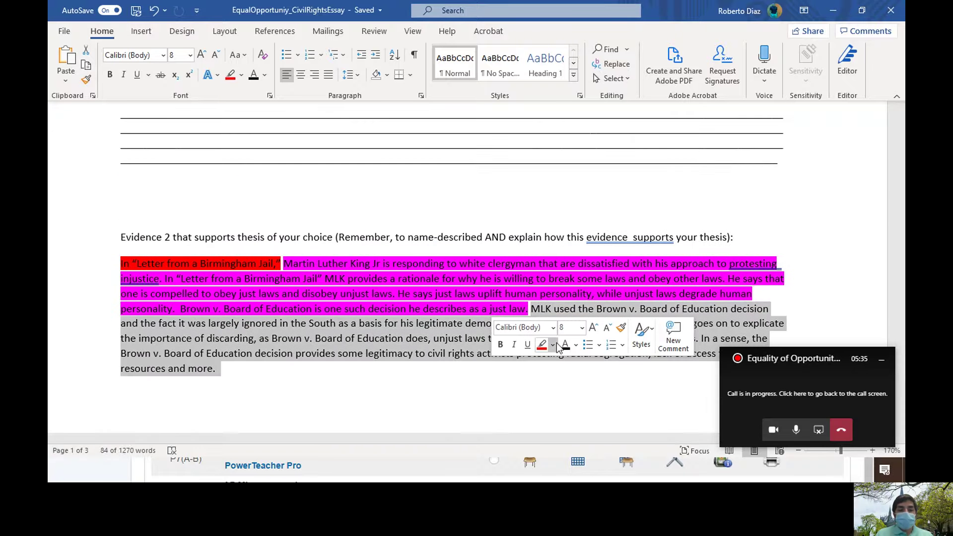
pyautogui.click(555, 342)
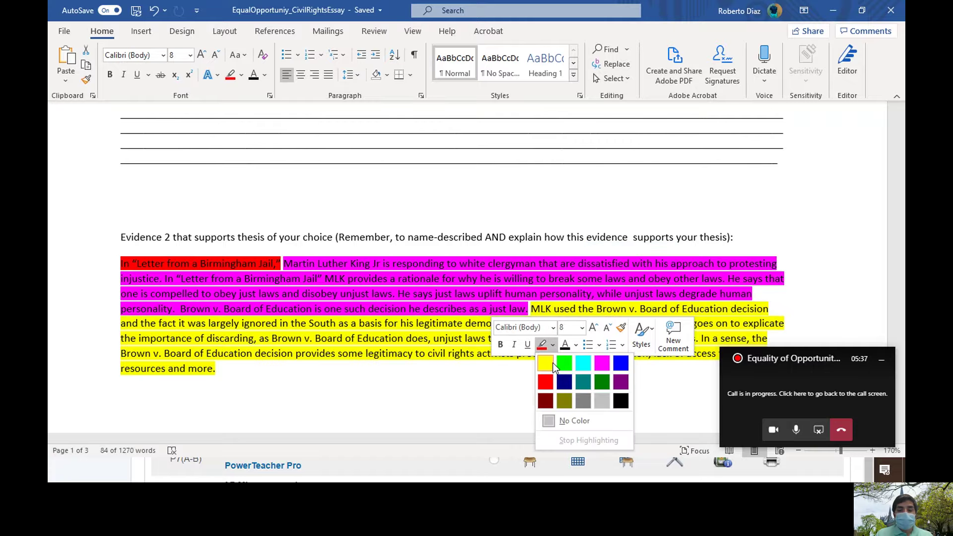
pyautogui.scroll(1, 357, 365)
pyautogui.scroll(3, 492, 225)
pyautogui.scroll(-3, 372, 223)
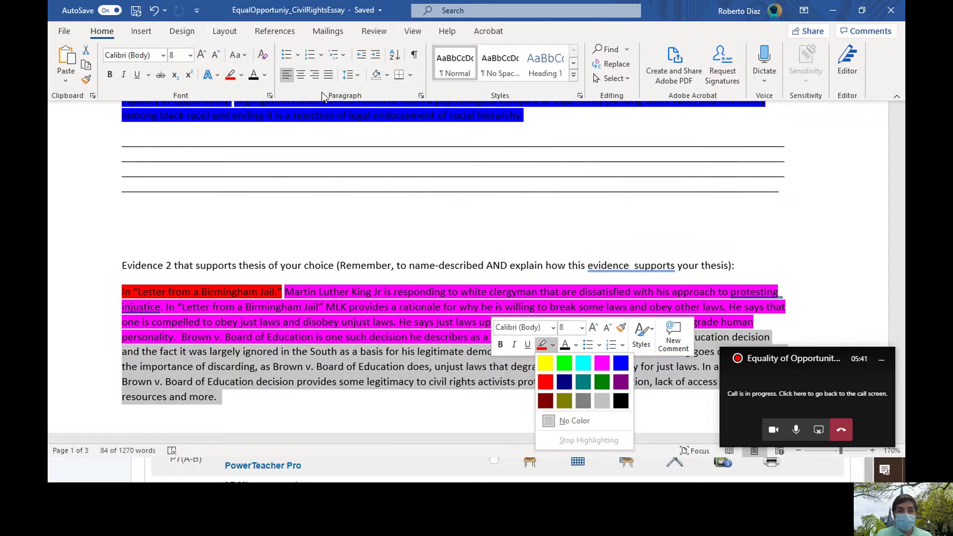
pyautogui.click(239, 74)
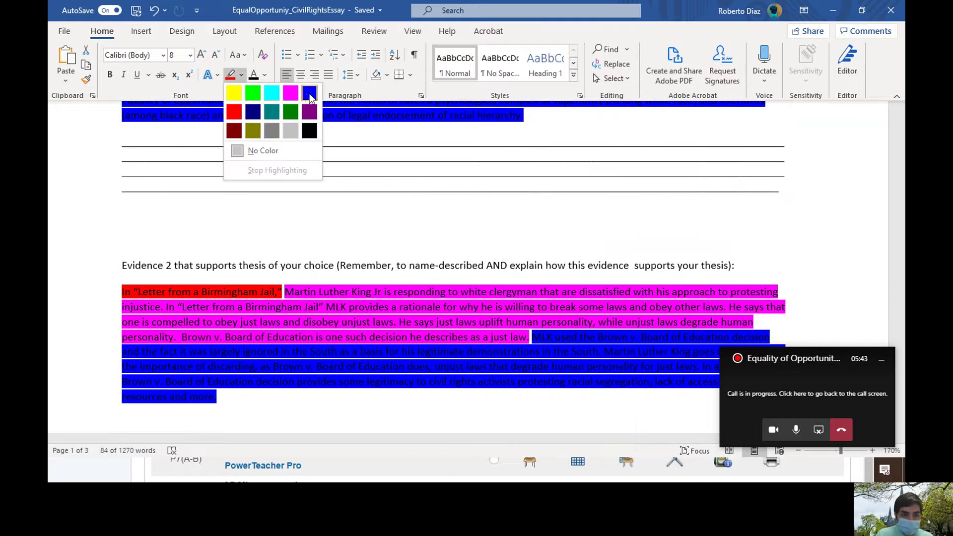
pyautogui.click(308, 93)
pyautogui.click(441, 399)
pyautogui.scroll(-3, 441, 315)
pyautogui.scroll(5, 441, 314)
pyautogui.scroll(5, 441, 314)
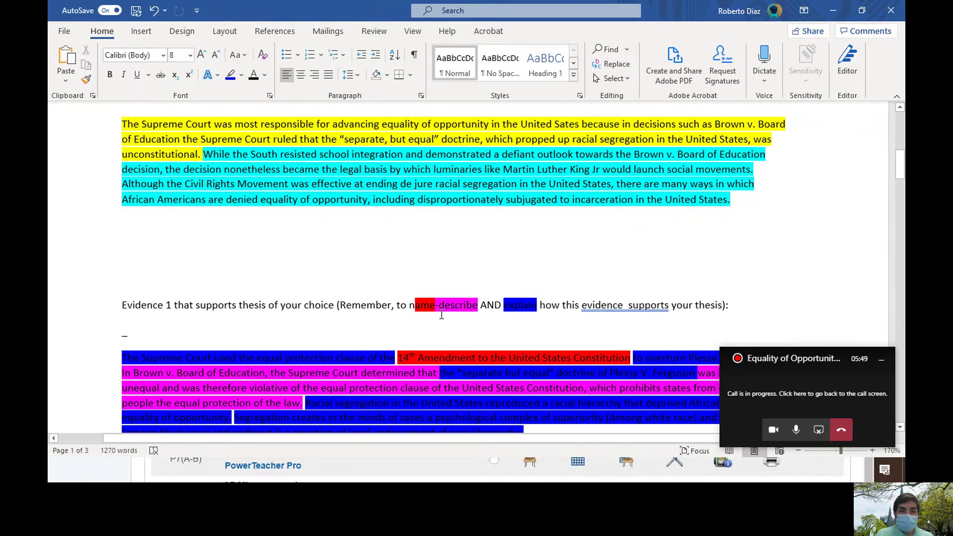
pyautogui.scroll(-5, 440, 315)
pyautogui.scroll(-3, 441, 315)
pyautogui.scroll(-3, 441, 315)
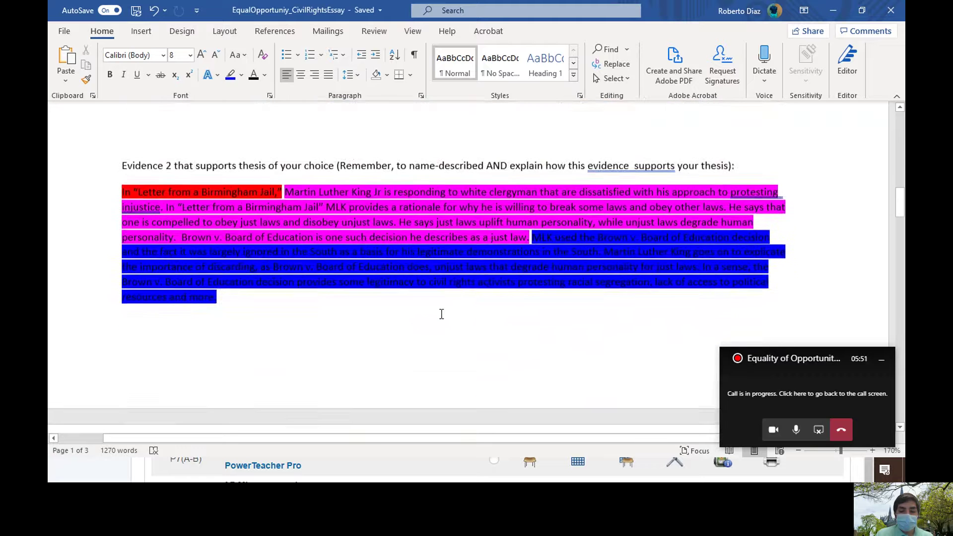
pyautogui.scroll(2, 441, 314)
pyautogui.scroll(1, 441, 314)
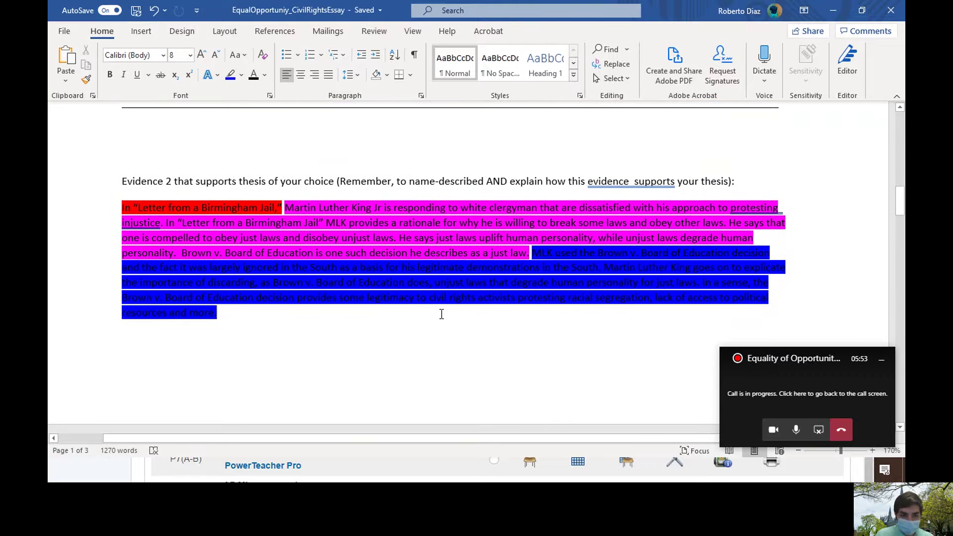
pyautogui.scroll(5, 158, 300)
pyautogui.scroll(5, 158, 300)
pyautogui.scroll(-5, 158, 299)
pyautogui.scroll(-3, 159, 300)
pyautogui.scroll(-3, 158, 299)
pyautogui.scroll(-2, 159, 299)
pyautogui.scroll(-3, 158, 299)
pyautogui.scroll(-2, 158, 300)
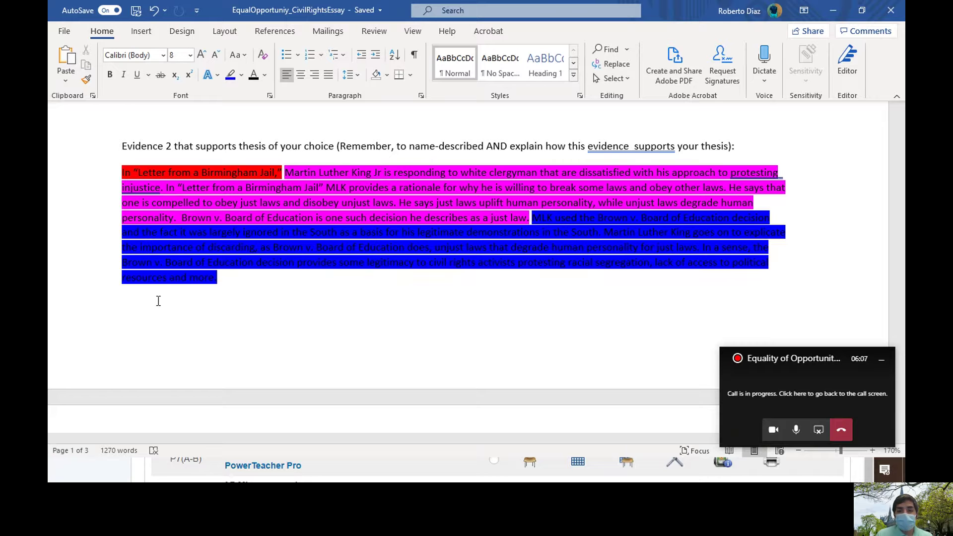
pyautogui.scroll(-3, 158, 299)
pyautogui.scroll(-4, 158, 299)
pyautogui.scroll(-4, 158, 300)
pyautogui.scroll(8, 158, 299)
pyautogui.scroll(4, 158, 299)
pyautogui.scroll(3, 158, 299)
pyautogui.scroll(-3, 158, 299)
pyautogui.scroll(-1, 158, 299)
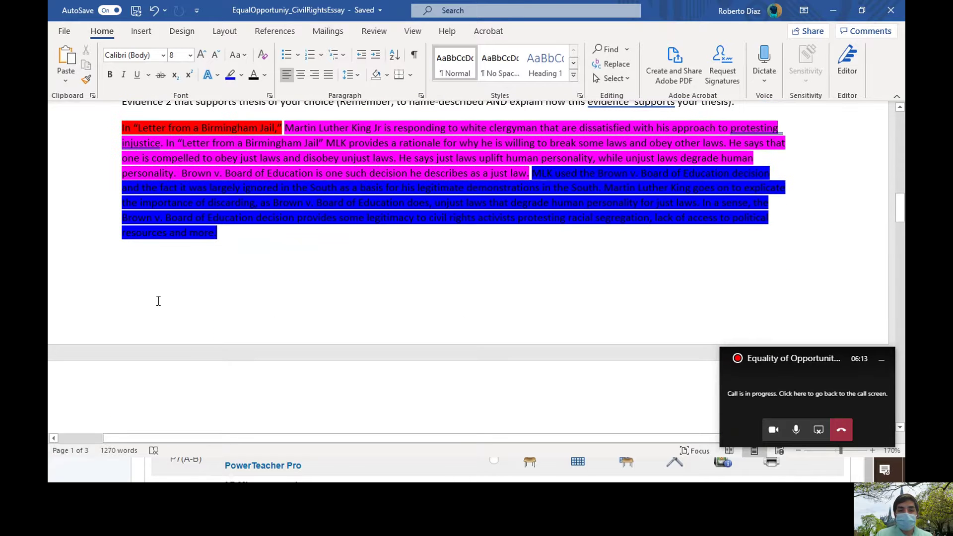
pyautogui.scroll(3, 158, 300)
pyautogui.scroll(1, 158, 299)
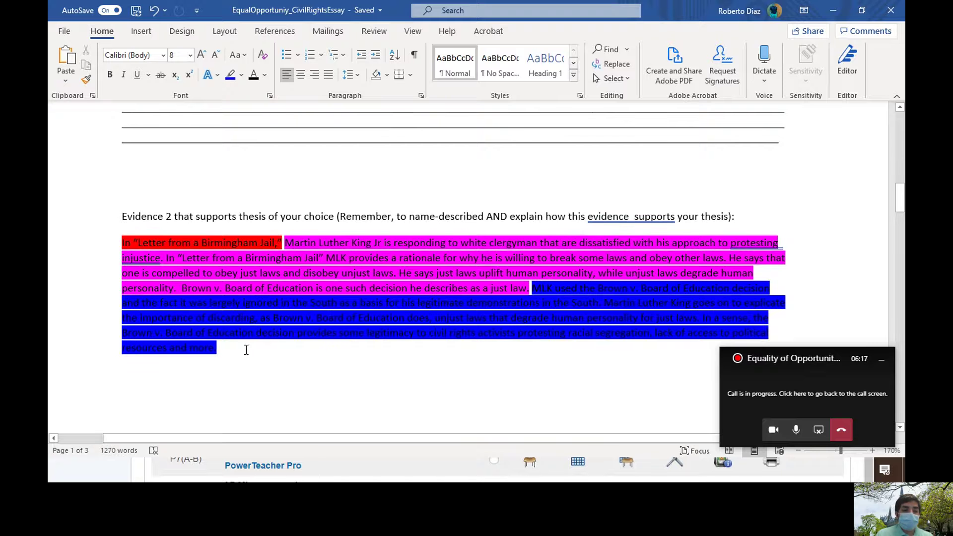
# - Underline the entire Evidence 2 paragraph with Ctrl+U, then deselect it
pyautogui.moveTo(260, 350); pyautogui.dragTo(116, 245)
pyautogui.hotkey('ctrl', 'u')
pyautogui.scroll(3, 332, 341)
pyautogui.scroll(-5, 332, 340)
pyautogui.scroll(5, 333, 340)
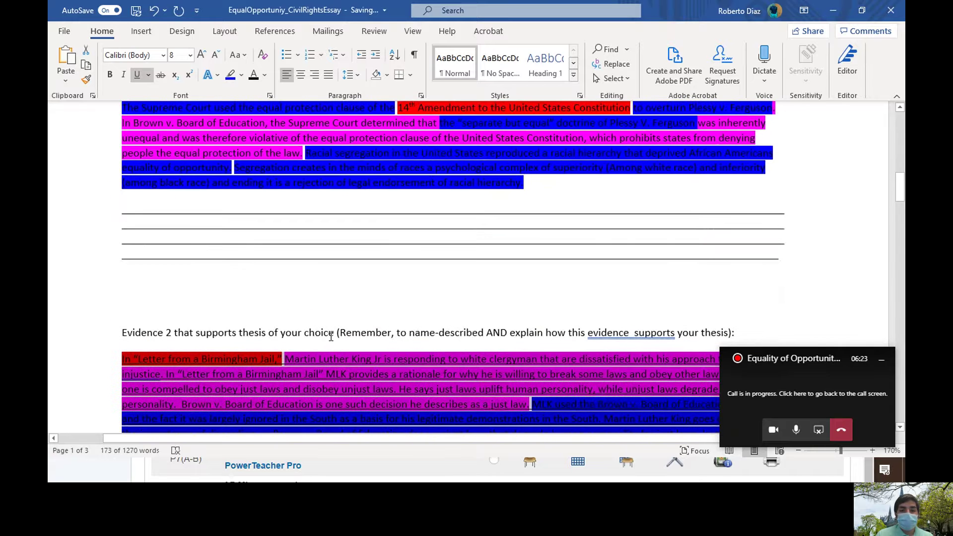
pyautogui.scroll(3, 330, 337)
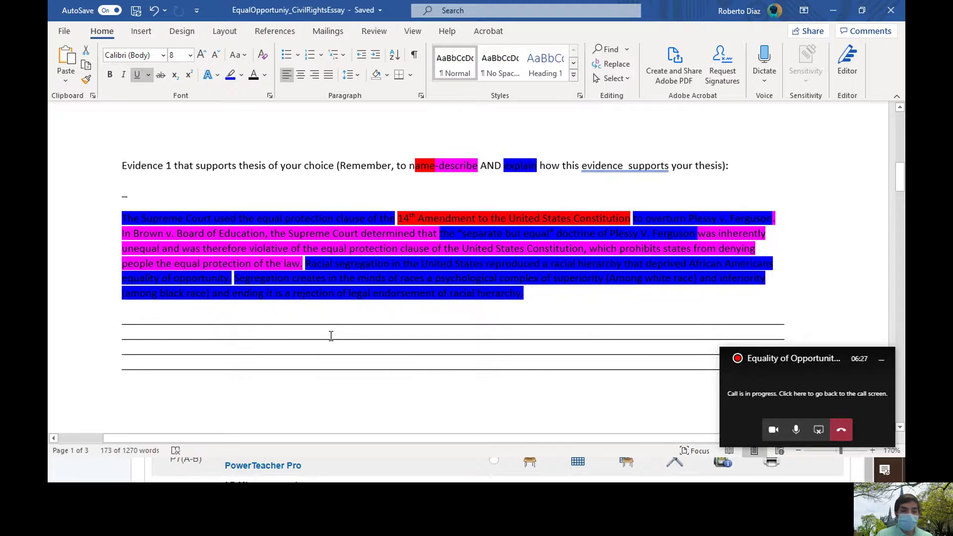
pyautogui.scroll(3, 331, 335)
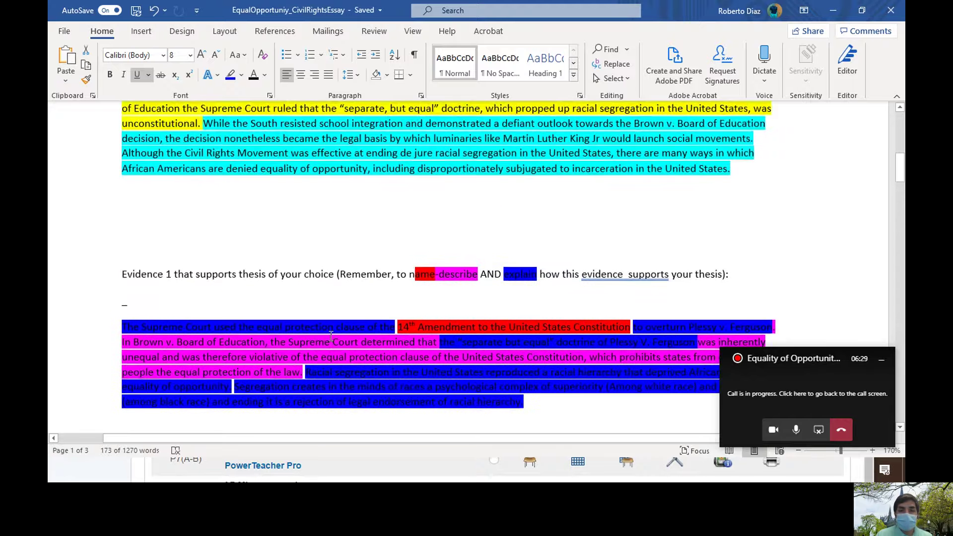
pyautogui.scroll(-3, 331, 333)
pyautogui.scroll(-3, 331, 334)
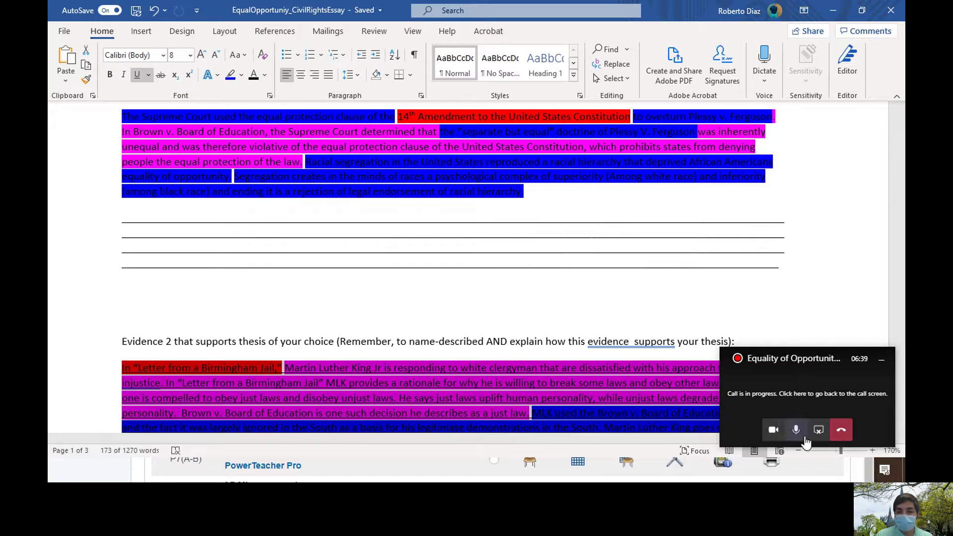
pyautogui.scroll(-2, 661, 304)
pyautogui.scroll(-5, 660, 304)
pyautogui.scroll(-4, 661, 303)
pyautogui.scroll(4, 662, 304)
pyautogui.scroll(3, 661, 304)
pyautogui.scroll(4, 661, 304)
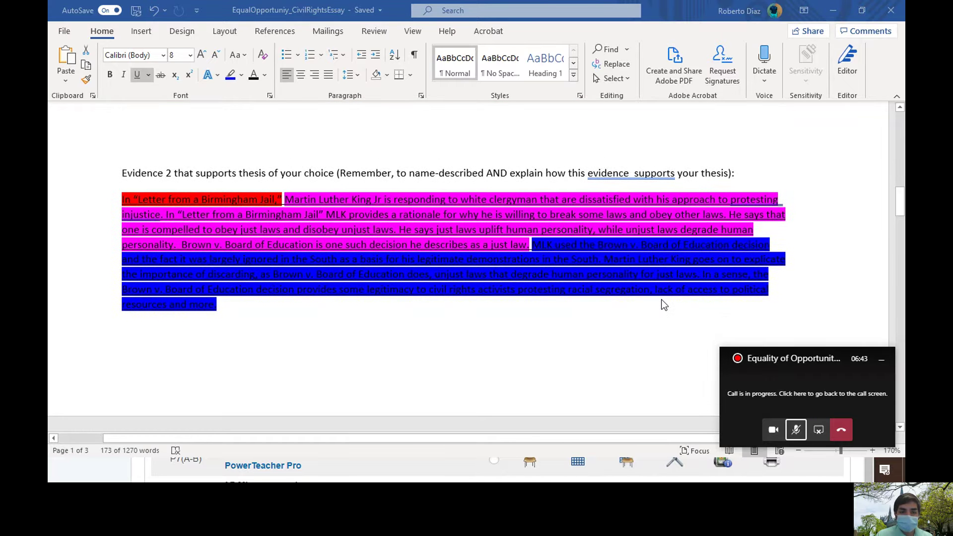
pyautogui.scroll(2, 662, 304)
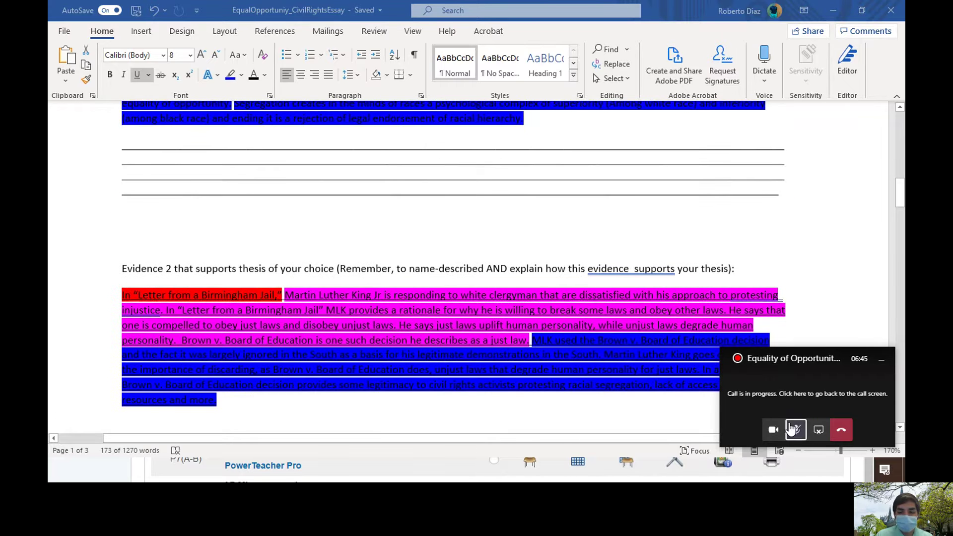
pyautogui.scroll(5, 601, 308)
pyautogui.scroll(3, 601, 309)
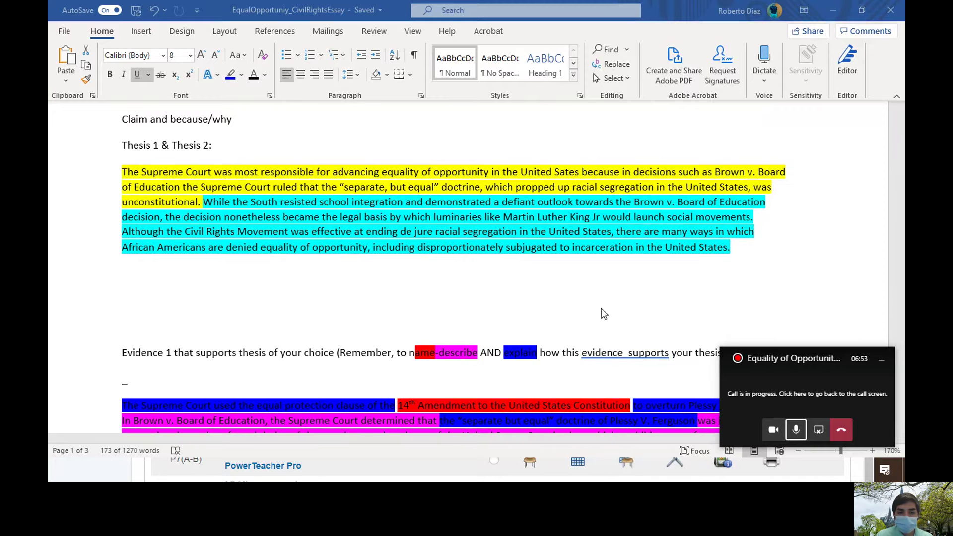
pyautogui.scroll(-2, 601, 308)
pyautogui.scroll(-3, 601, 309)
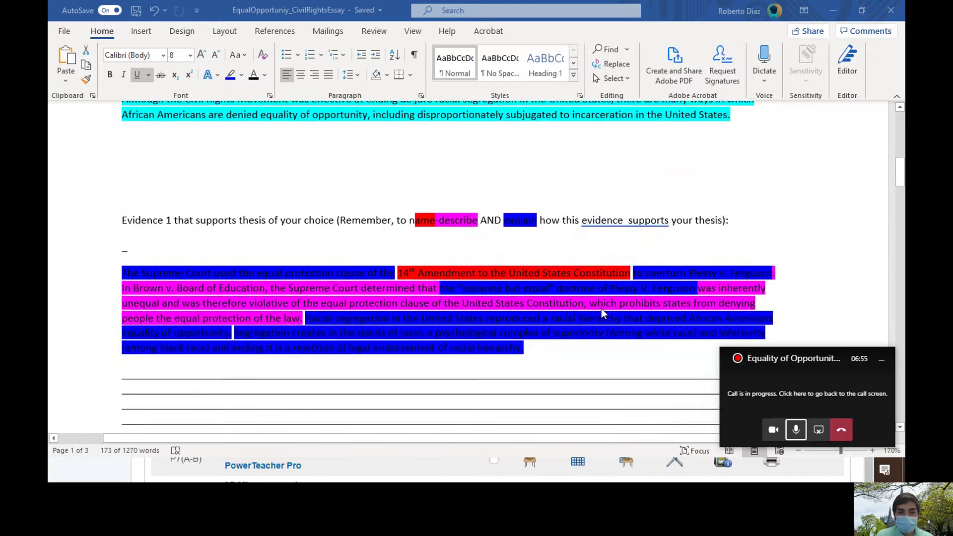
pyautogui.scroll(-4, 601, 309)
pyautogui.scroll(-3, 601, 308)
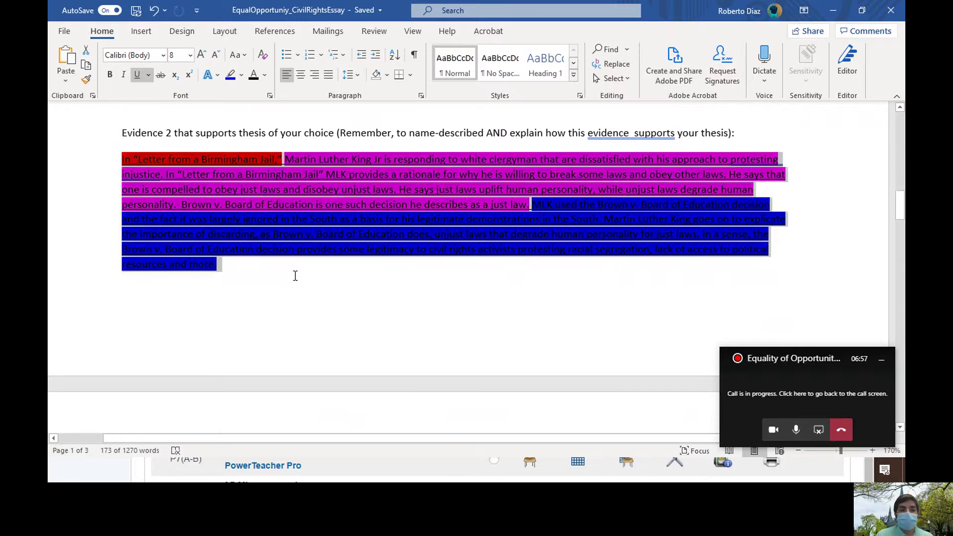
pyautogui.press('Right')
pyautogui.scroll(2, 293, 284)
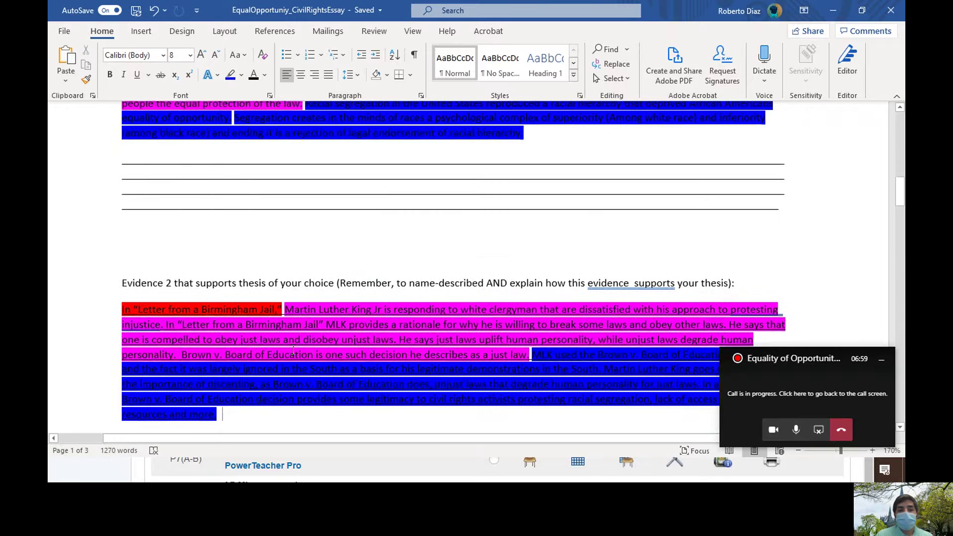
pyautogui.scroll(-3, 259, 397)
pyautogui.scroll(5, 260, 399)
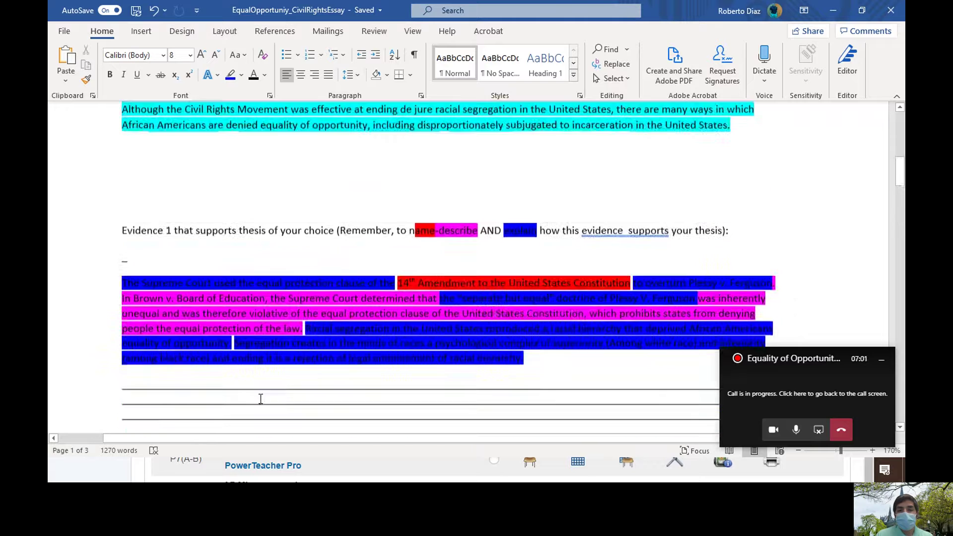
pyautogui.scroll(3, 260, 398)
pyautogui.moveTo(202, 255)
pyautogui.mouseDown()
pyautogui.moveTo(273, 295)
pyautogui.moveTo(734, 307)
pyautogui.mouseUp()
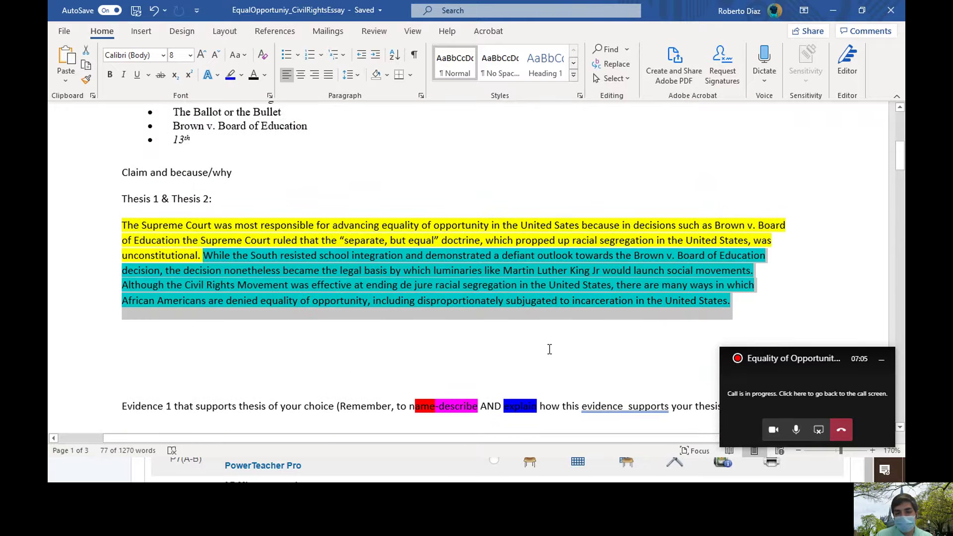
pyautogui.scroll(-5, 537, 359)
pyautogui.scroll(-5, 536, 359)
pyautogui.scroll(-3, 536, 360)
pyautogui.scroll(5, 343, 178)
pyautogui.scroll(3, 343, 223)
pyautogui.click(309, 381)
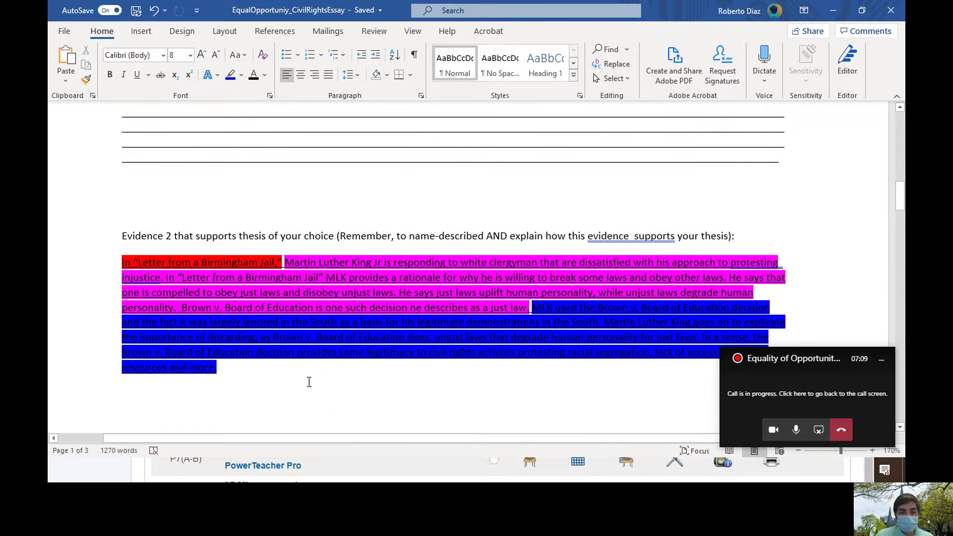
pyautogui.scroll(-3, 308, 381)
# - On page 2, type 'MLK's response to white clergymen that are upset with his presence in Alabama'
pyautogui.click(308, 381)
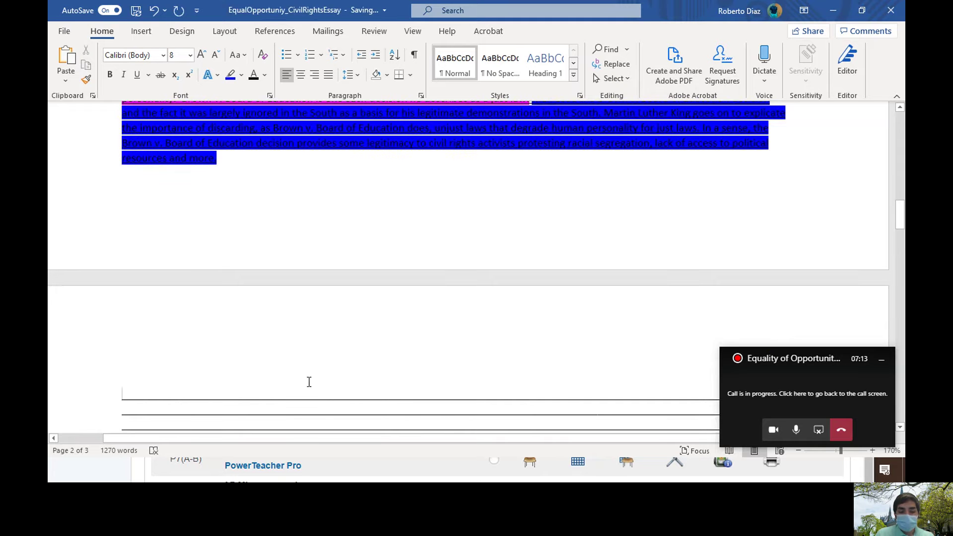
pyautogui.write('ML')
pyautogui.write("'s")
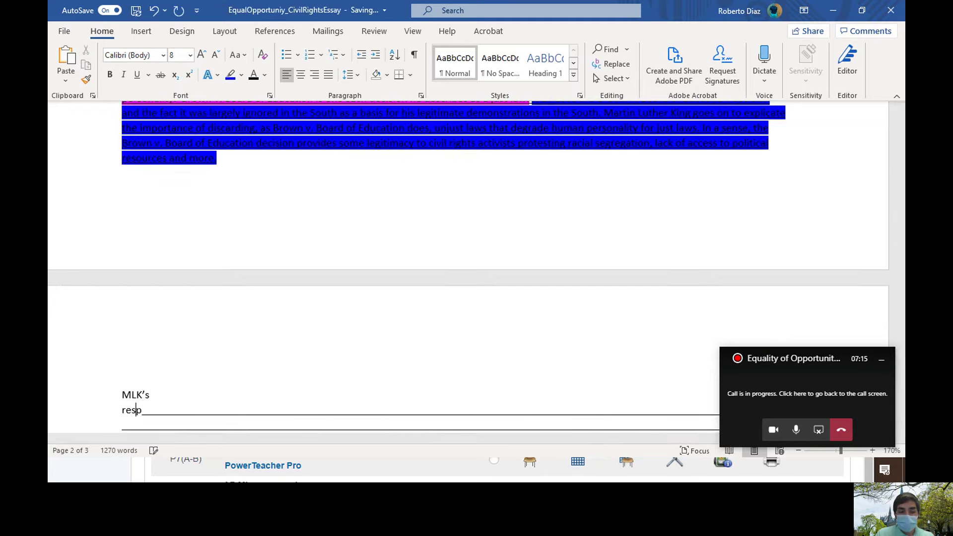
pyautogui.write('onse to')
pyautogui.write(' white')
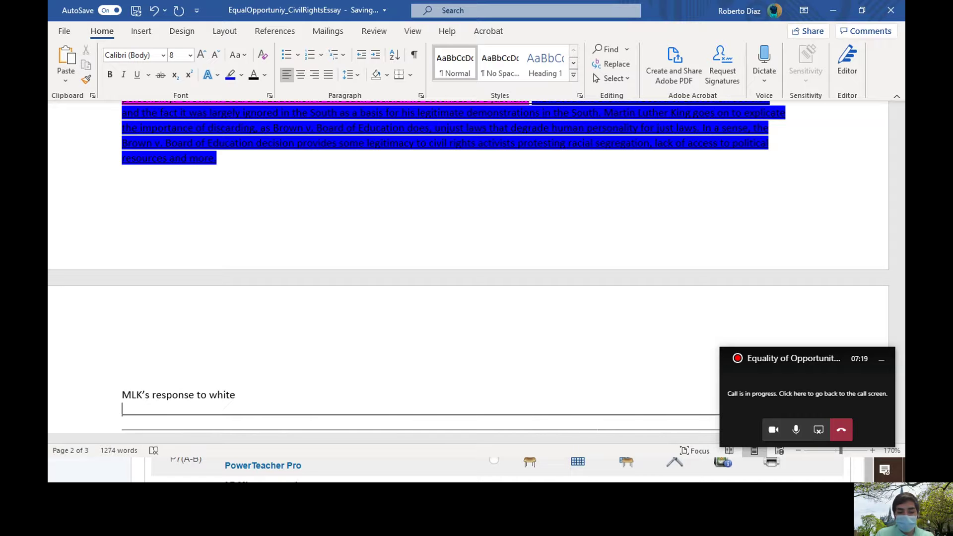
pyautogui.write('gymen')
pyautogui.press('Return')
pyautogui.write('at are upset with')
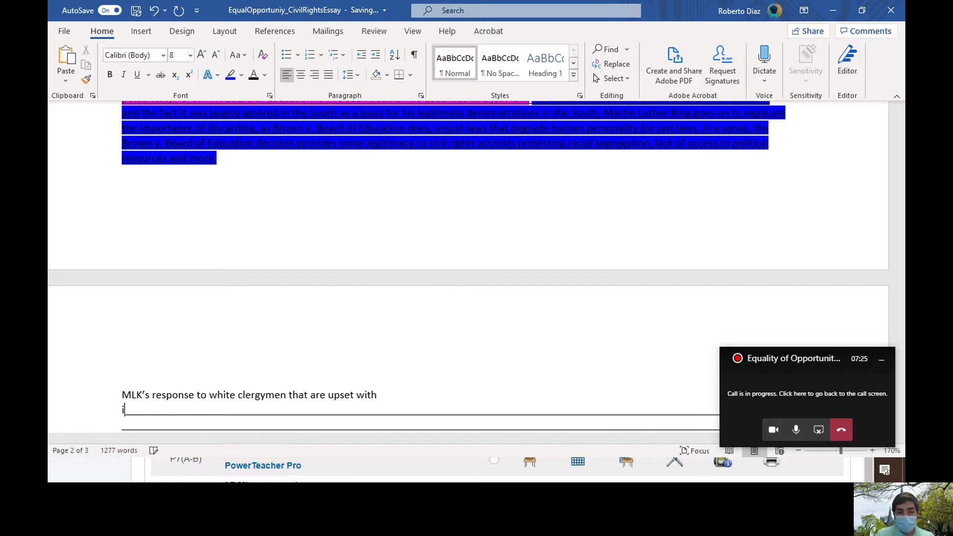
pyautogui.write(' is')
pyautogui.press('BackSpace')
pyautogui.press('BackSpace')
pyautogui.press('BackSpace')
pyautogui.press('BackSpace')
pyautogui.press('BackSpace')
pyautogui.press('BackSpace')
pyautogui.write('with his presence in Albm')
pyautogui.press('BackSpace')
pyautogui.write('aman')
pyautogui.press('BackSpace')
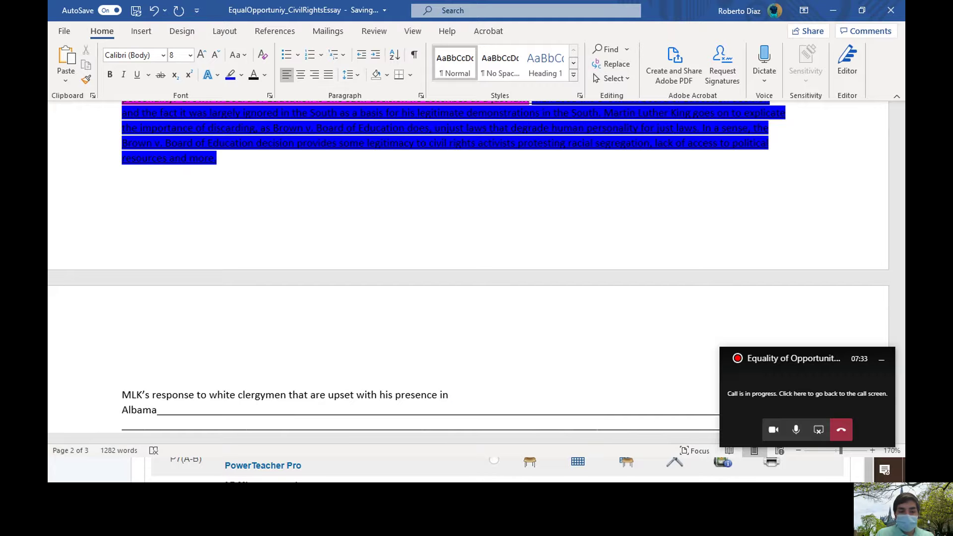
pyautogui.press('BackSpace')
pyautogui.press('BackSpace')
pyautogui.press('BackSpace')
pyautogui.write('ama')
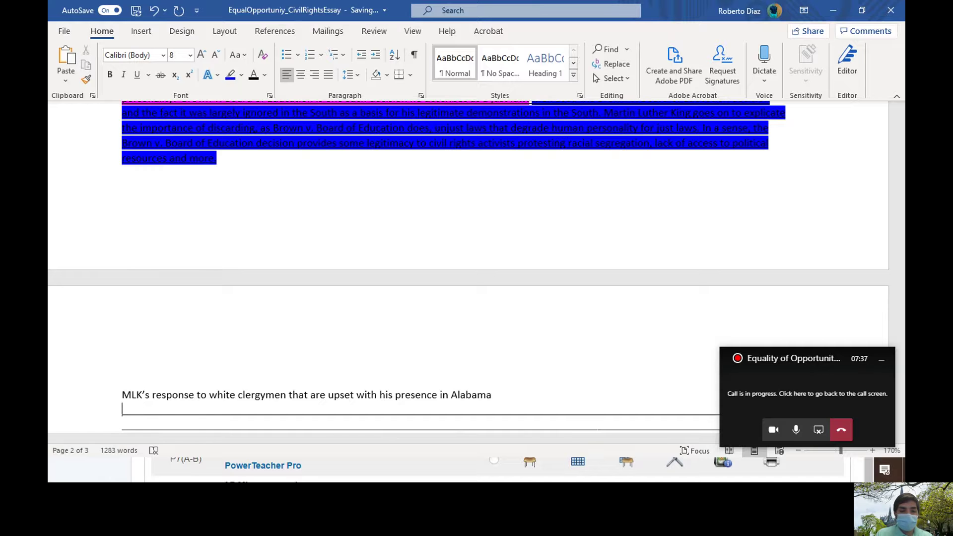
pyautogui.scroll(-2, 370, 363)
pyautogui.scroll(-1, 369, 362)
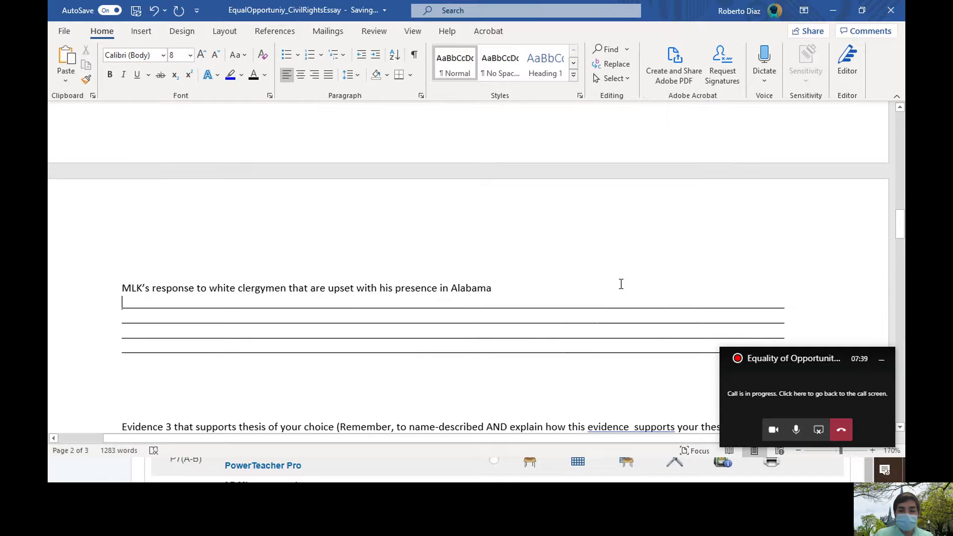
pyautogui.scroll(2, 576, 292)
pyautogui.scroll(2, 577, 292)
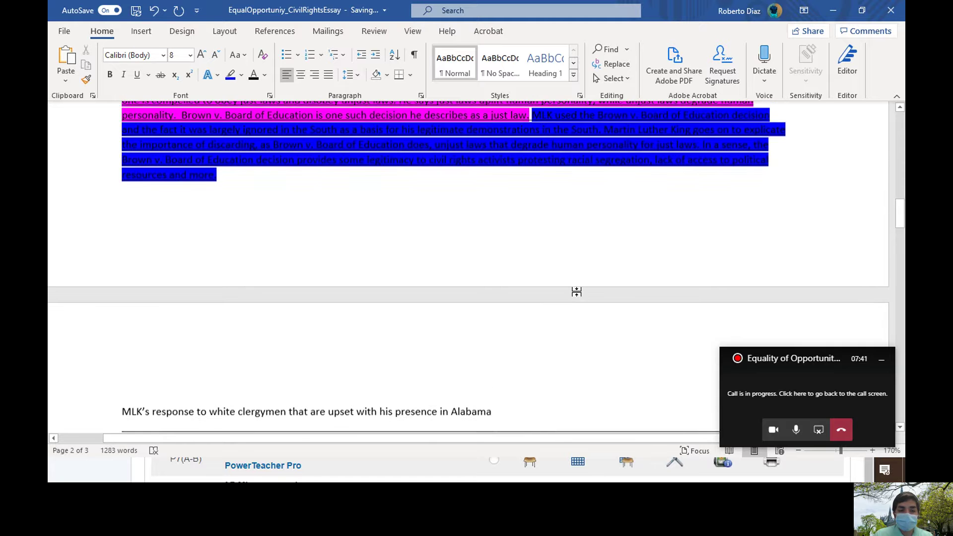
pyautogui.scroll(2, 577, 292)
pyautogui.scroll(1, 577, 291)
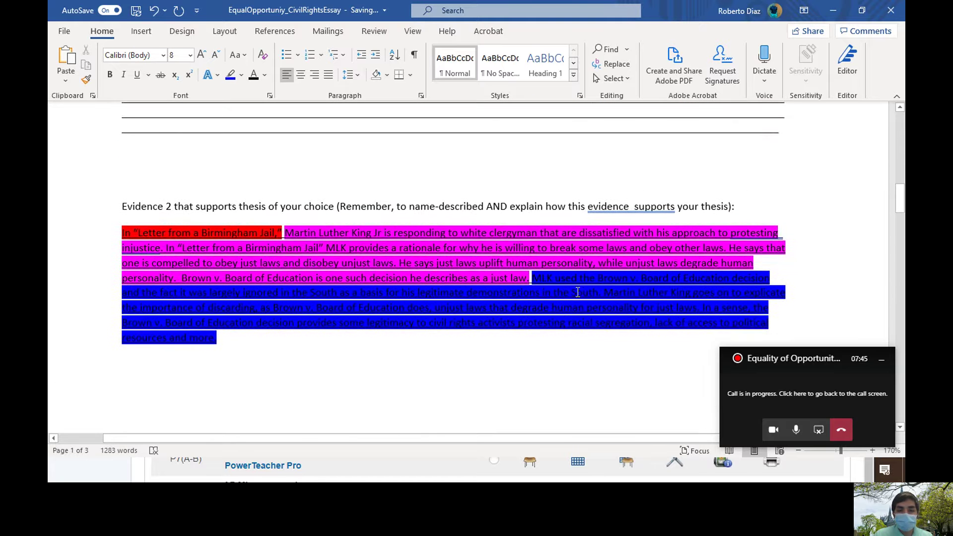
pyautogui.scroll(-5, 577, 292)
# - Extend the page-2 sentence past 'Alabama' with 'is', removing unwanted words
pyautogui.click(519, 289)
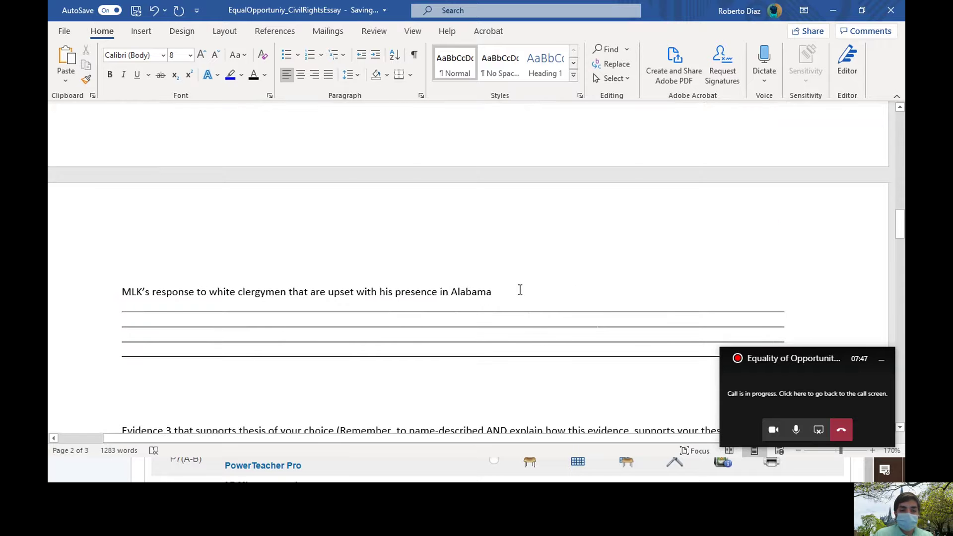
pyautogui.press('Return')
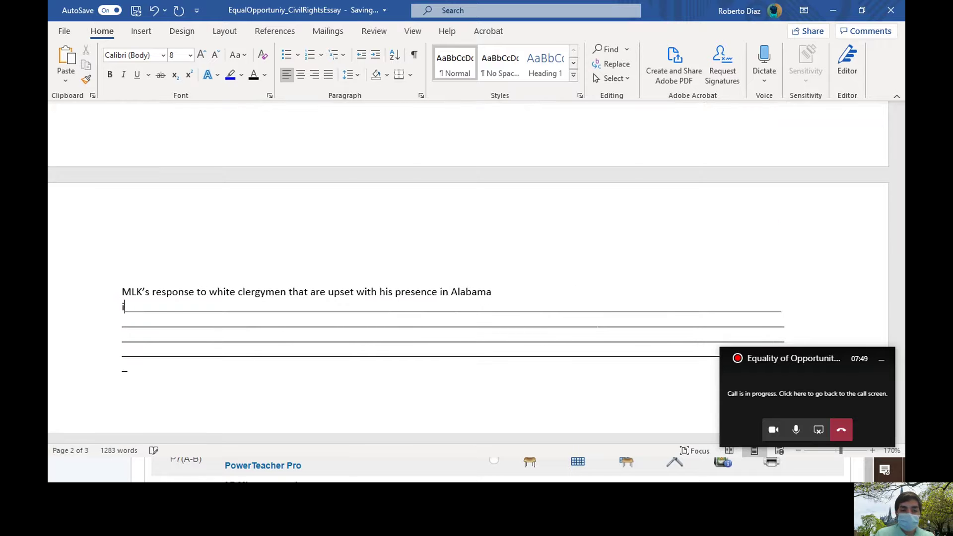
pyautogui.write('seems to re')
pyautogui.press('BackSpace')
pyautogui.press('BackSpace')
pyautogui.press('BackSpace')
pyautogui.press('BackSpace')
pyautogui.press('BackSpace')
pyautogui.press('BackSpace')
pyautogui.write('seems')
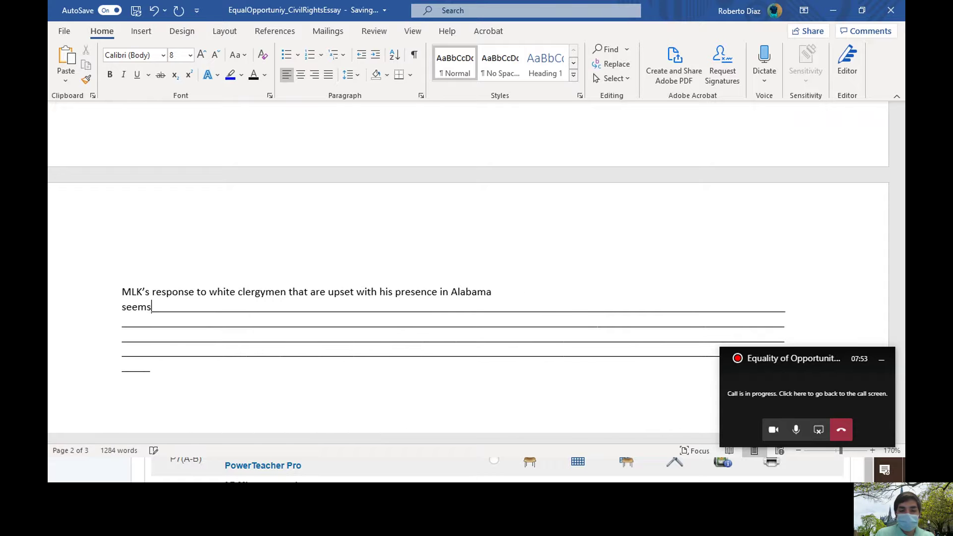
pyautogui.press('BackSpace')
pyautogui.press('BackSpace')
pyautogui.press('BackSpace')
pyautogui.press('BackSpace')
pyautogui.press('BackSpace')
pyautogui.press('BackSpace')
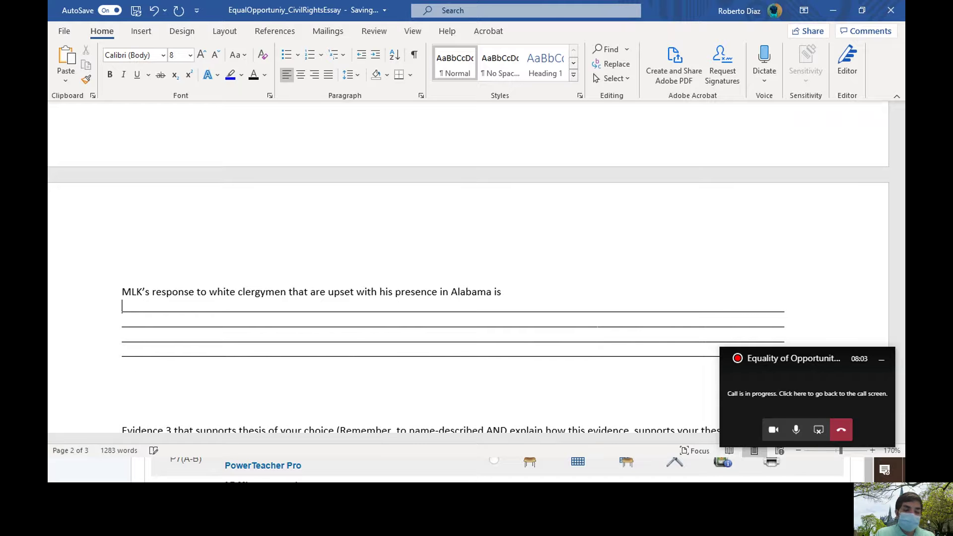
pyautogui.write('is applicable to ')
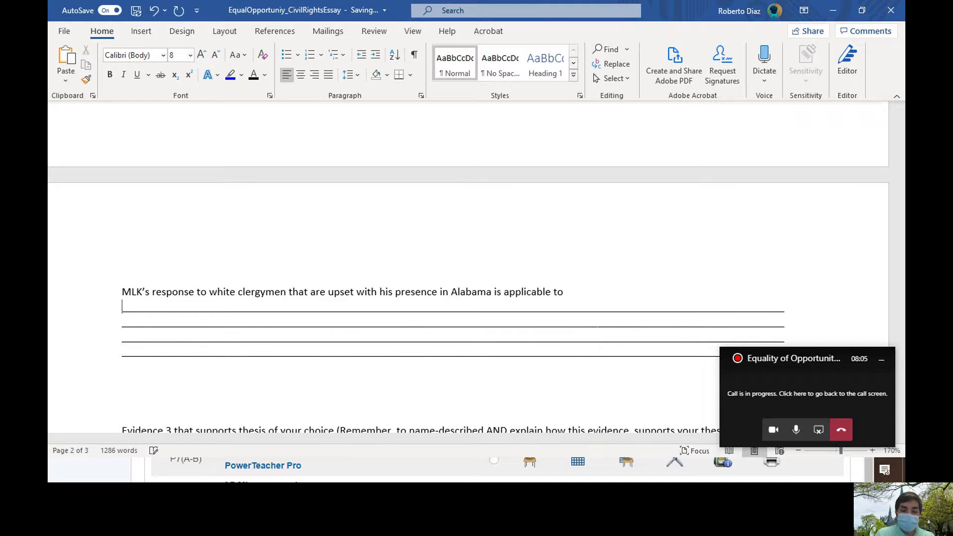
pyautogui.write('today.')
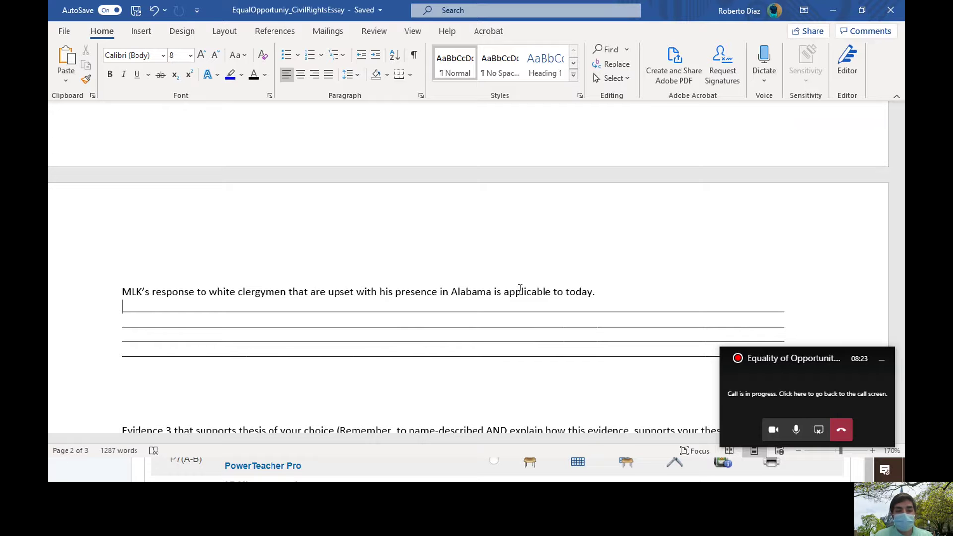
pyautogui.write(' MLK')
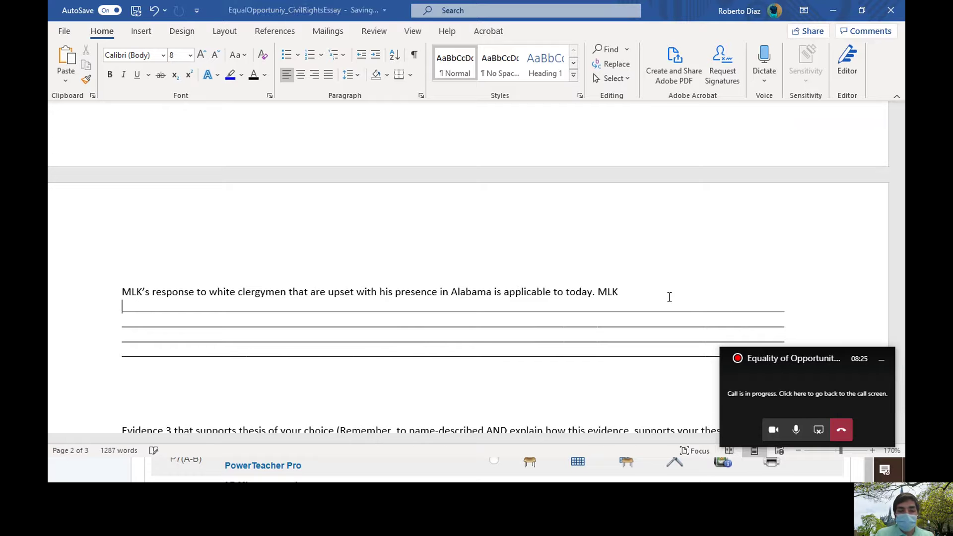
pyautogui.write(' is clearly showing')
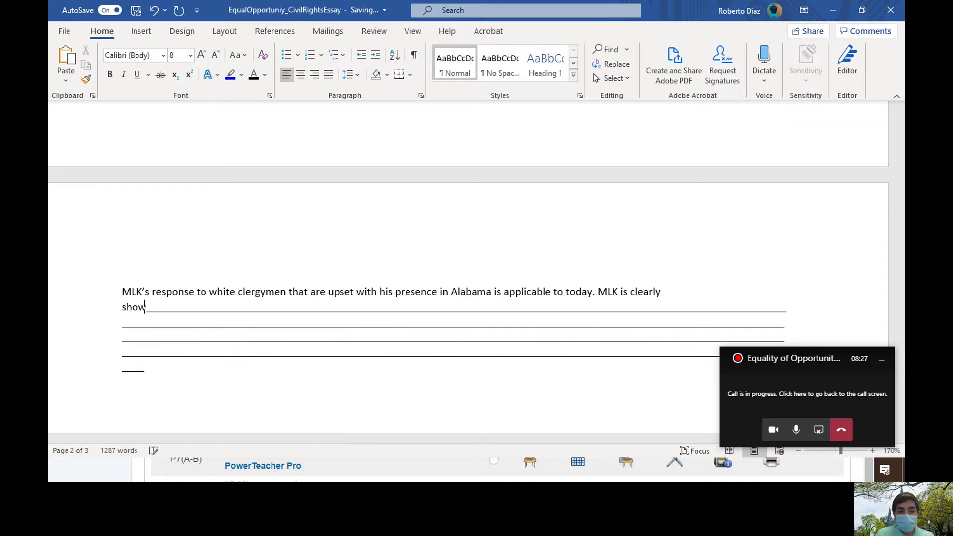
# - Add that MLK says the clergymen ignore underlying causes of protests, then begin 'This can be'
pyautogui.press('BackSpace')
pyautogui.press('BackSpace')
pyautogui.press('BackSpace')
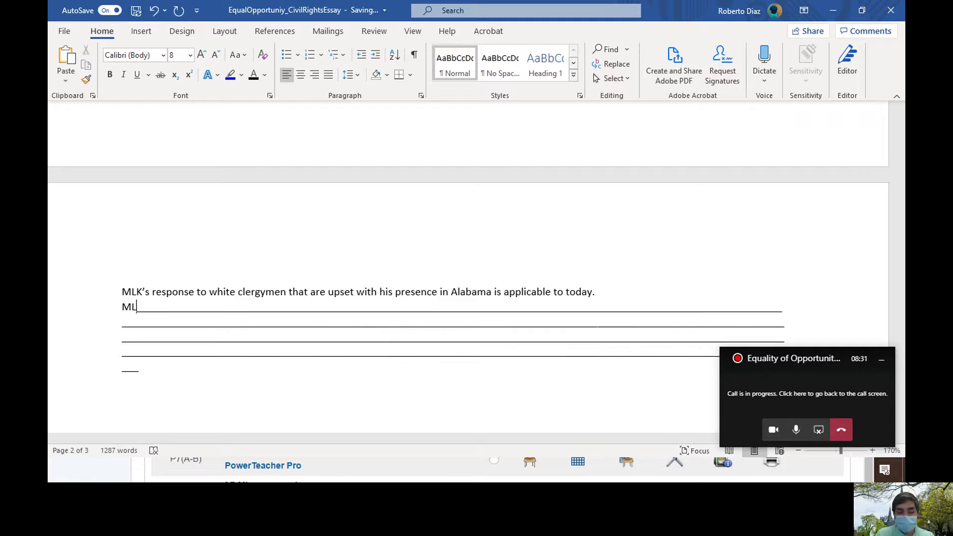
pyautogui.write('K says explicitly that the white clergymen are not pay')
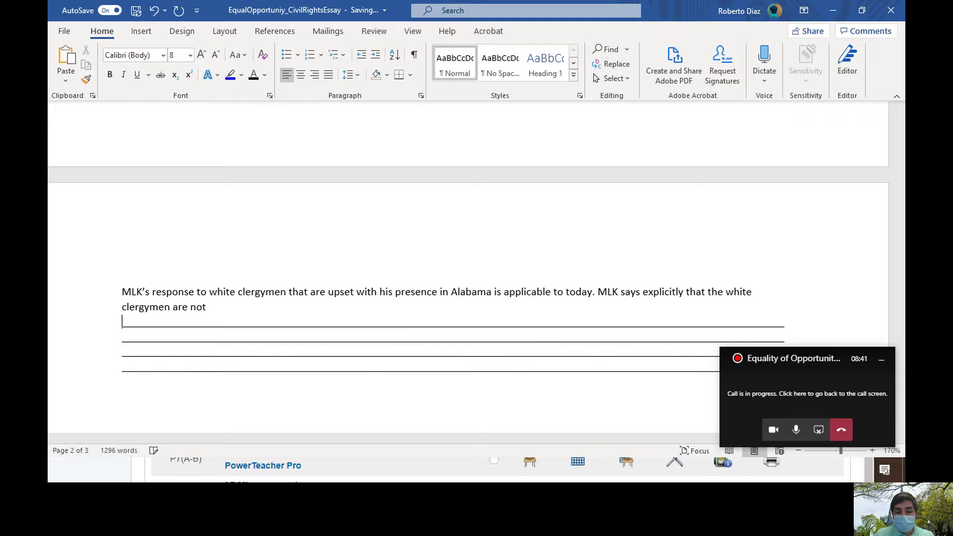
pyautogui.write('ing enough attention ')
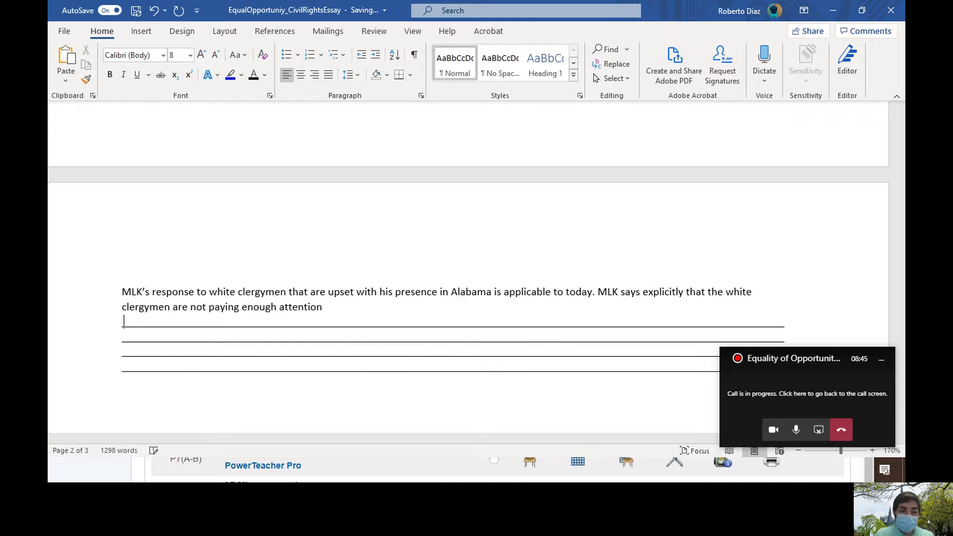
pyautogui.write('to the underlying cau')
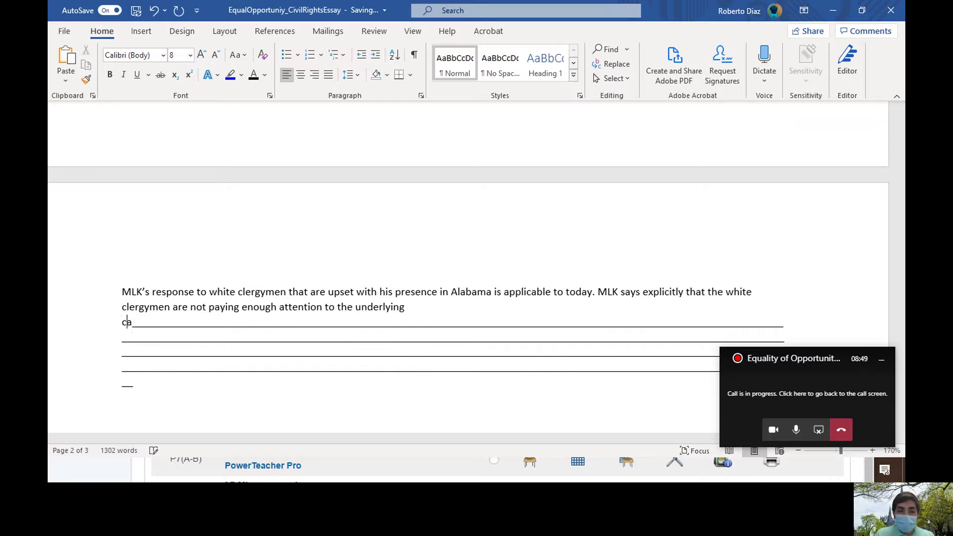
pyautogui.write('ses of the')
pyautogui.press('BackSpace')
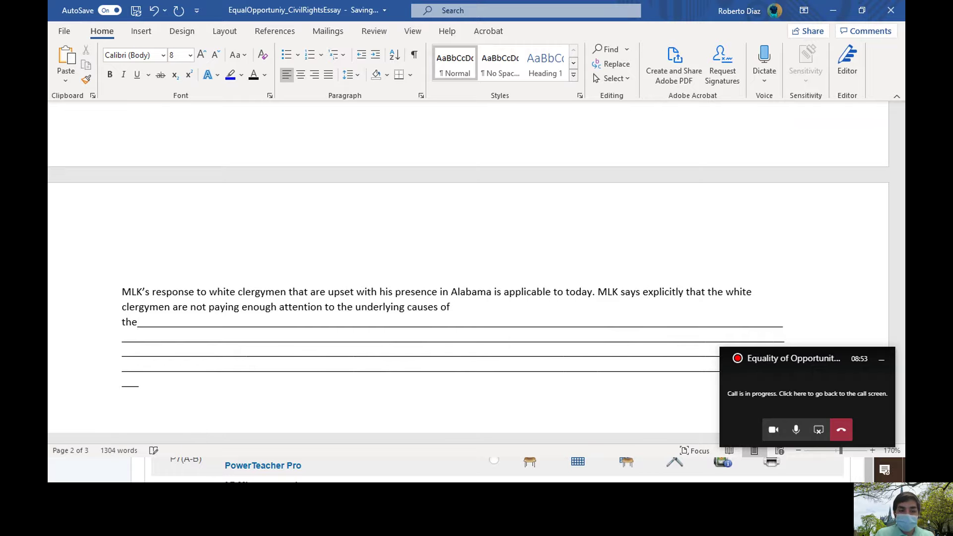
pyautogui.write('otests and socia')
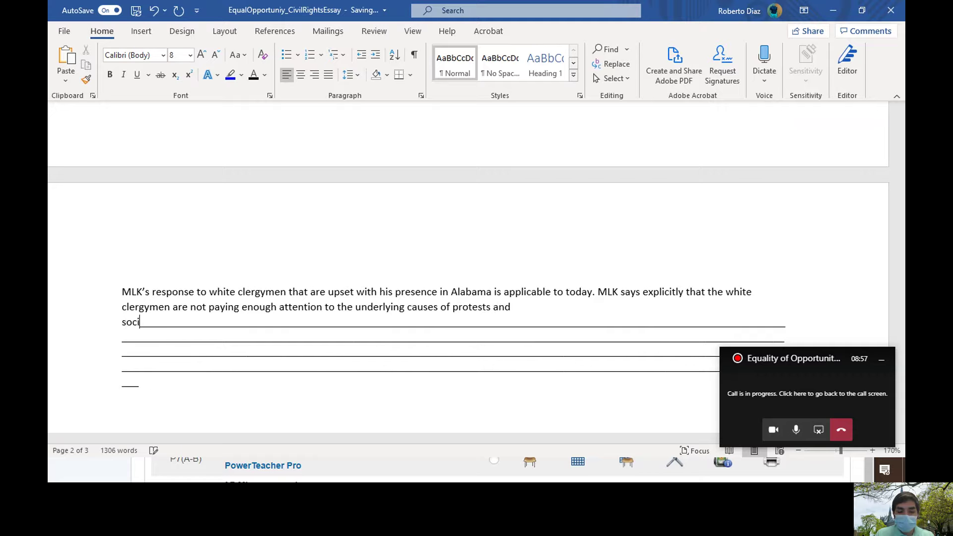
pyautogui.write('l movements. ')
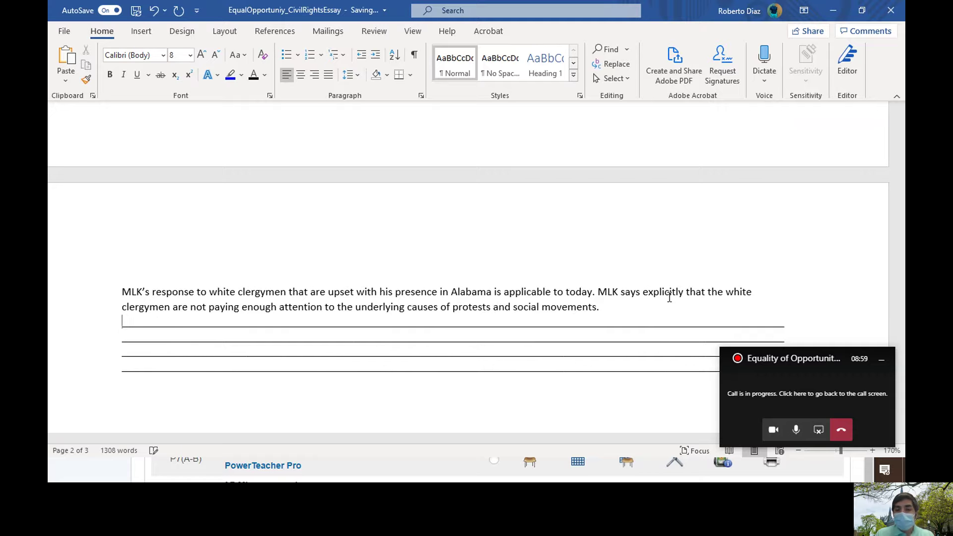
pyautogui.write('This can b')
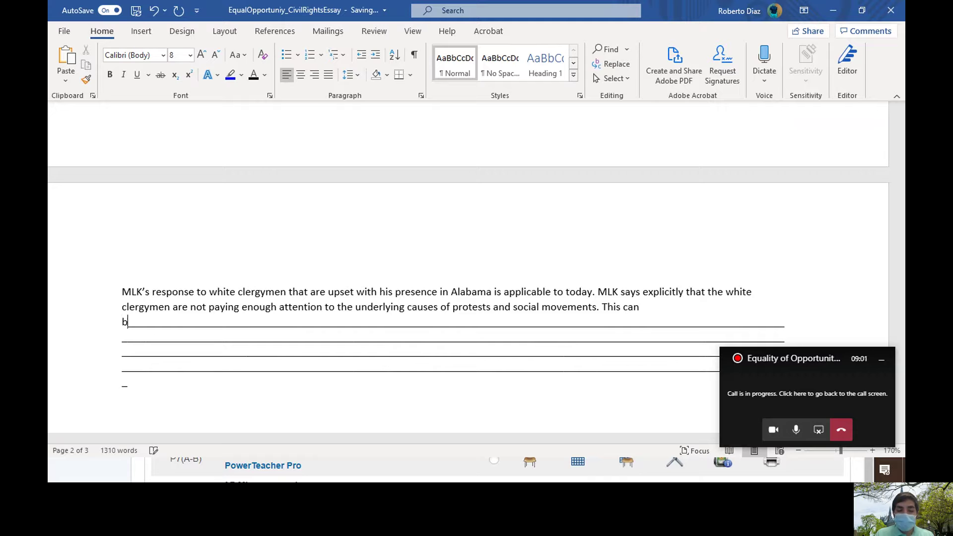
pyautogui.write('e')
pyautogui.press('BackSpace')
pyautogui.press('BackSpace')
pyautogui.press('BackSpace')
pyautogui.press('BackSpace')
pyautogui.press('BackSpace')
pyautogui.press('BackSpace')
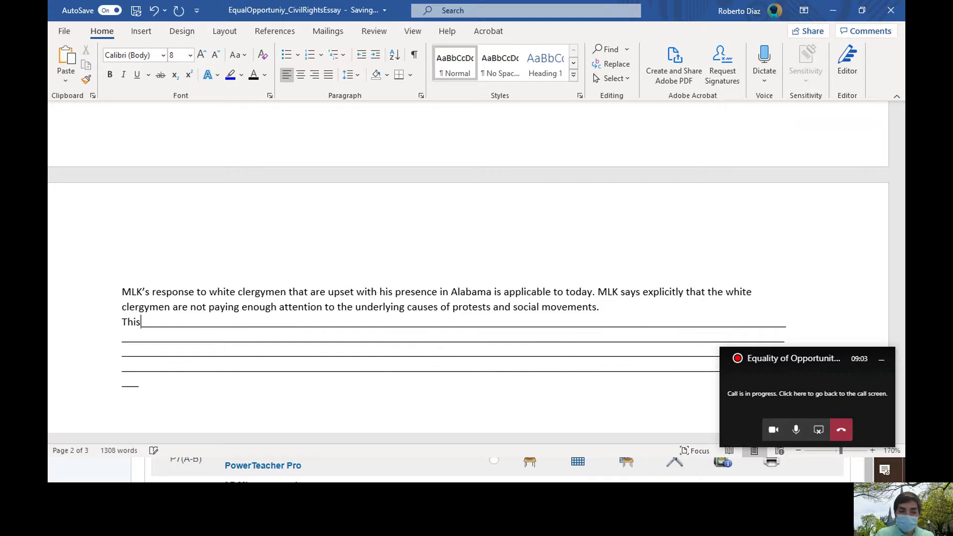
pyautogui.write('can be')
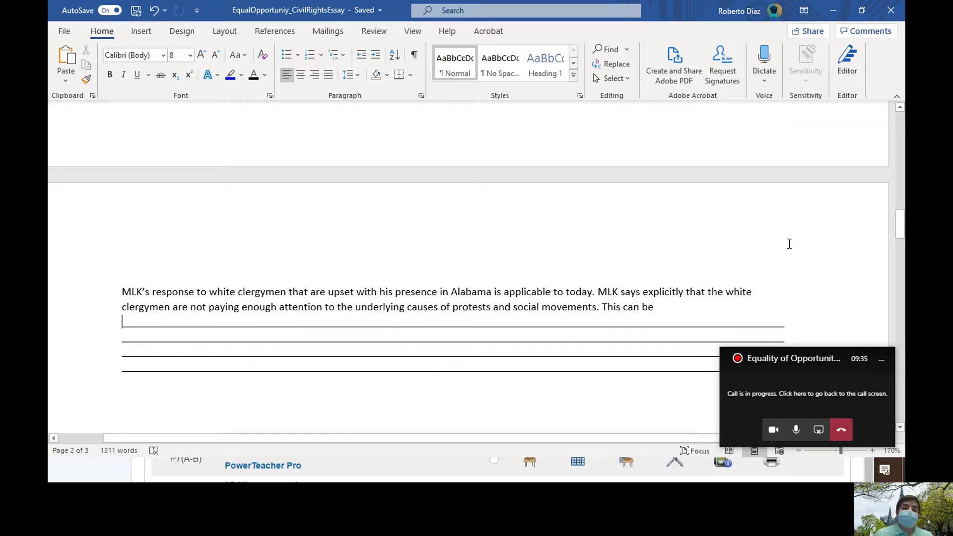
pyautogui.moveTo(654, 307); pyautogui.dragTo(609, 308)
pyautogui.press('BackSpace')
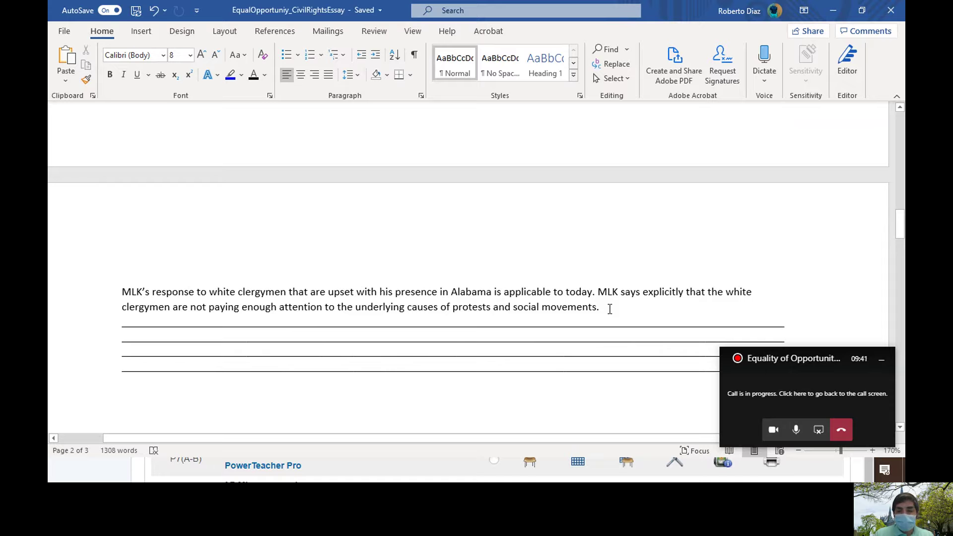
pyautogui.press('Down')
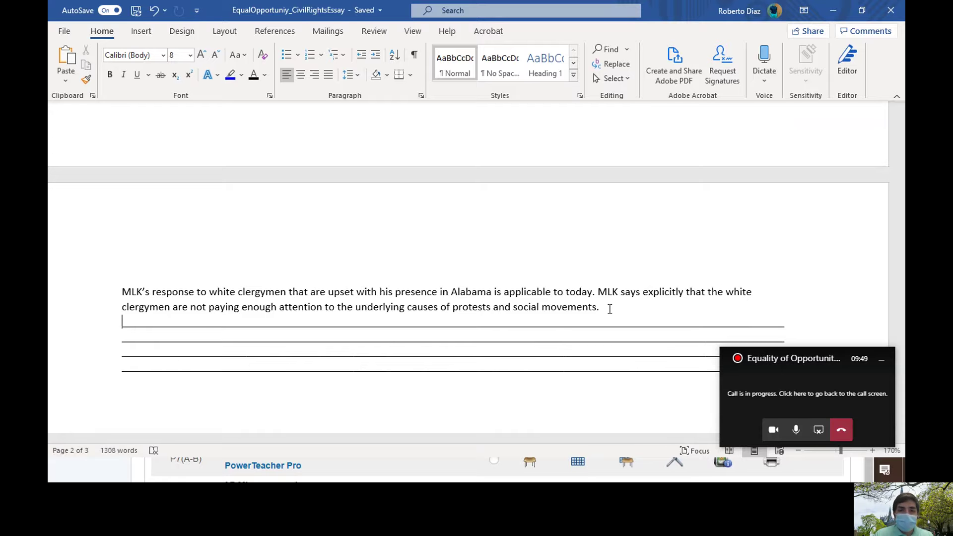
pyautogui.scroll(5, 608, 308)
pyautogui.scroll(-3, 609, 308)
pyautogui.scroll(-1, 609, 308)
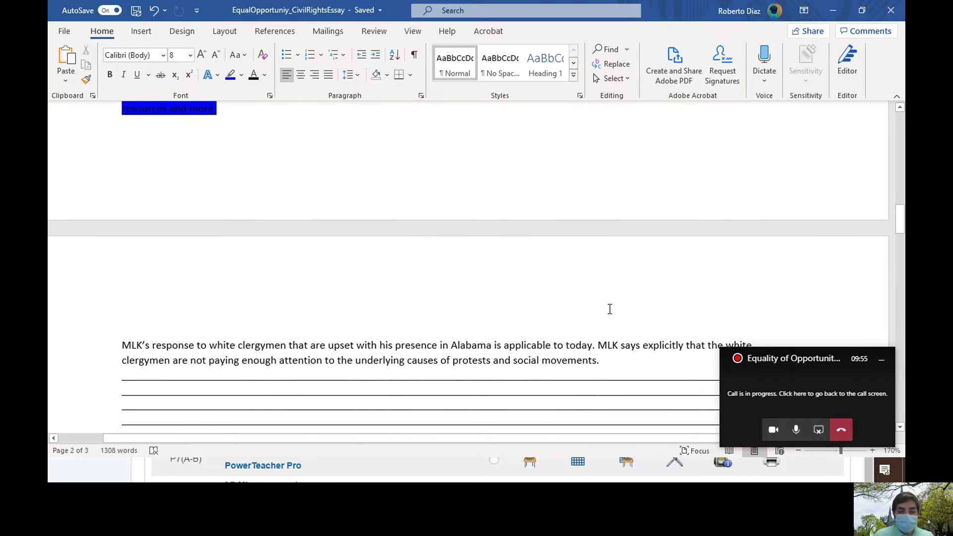
pyautogui.scroll(-3, 609, 308)
pyautogui.scroll(-1, 560, 296)
pyautogui.scroll(-1, 559, 297)
pyautogui.scroll(5, 560, 297)
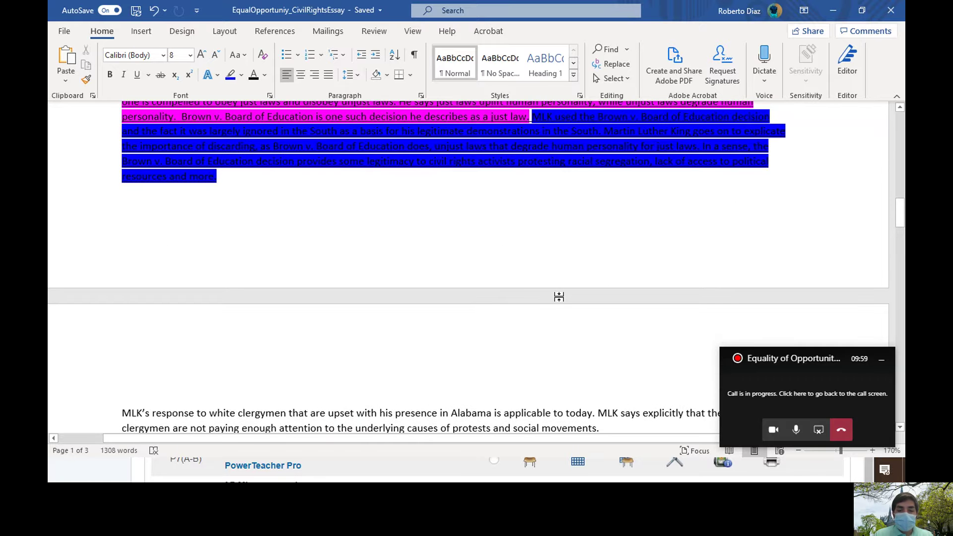
pyautogui.scroll(3, 559, 297)
pyautogui.scroll(-5, 558, 298)
pyautogui.scroll(-1, 558, 296)
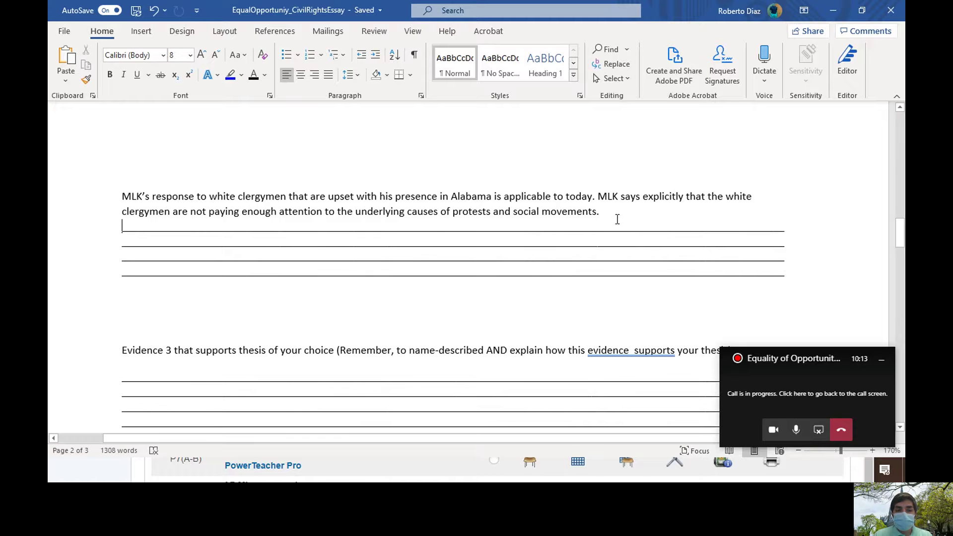
pyautogui.scroll(3, 611, 221)
pyautogui.moveTo(604, 353); pyautogui.dragTo(120, 342)
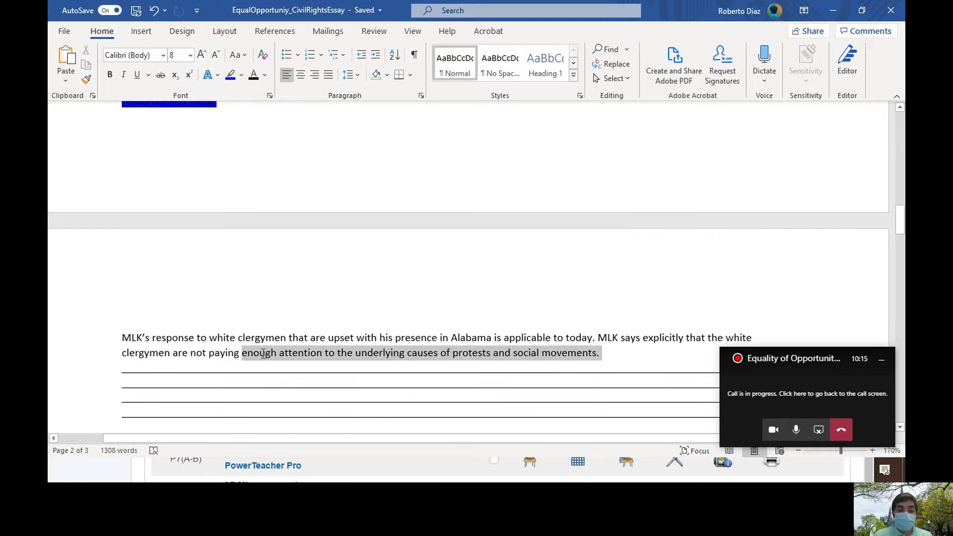
pyautogui.hotkey('ctrl', 'x')
pyautogui.scroll(5, 120, 341)
pyautogui.scroll(4, 120, 342)
pyautogui.click(149, 334)
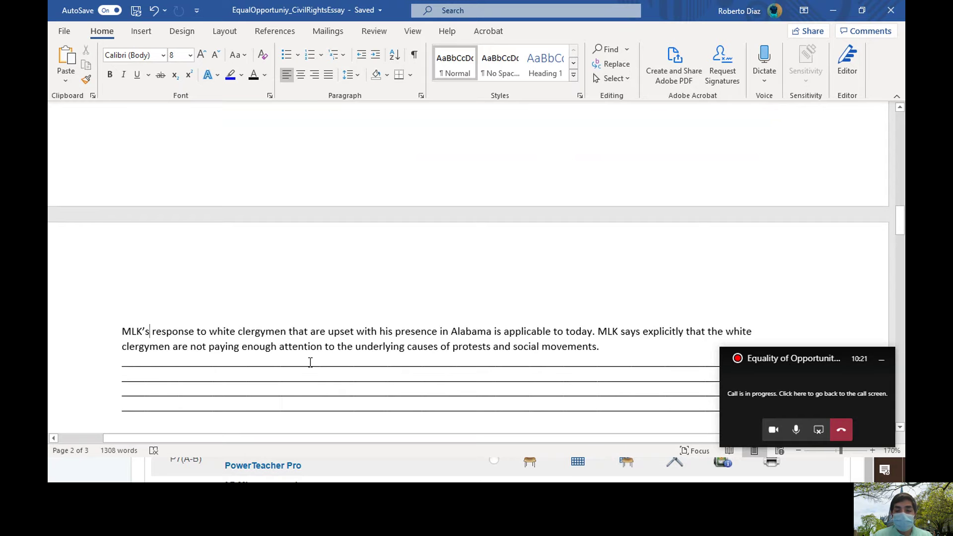
pyautogui.scroll(5, 309, 362)
pyautogui.scroll(5, 310, 362)
pyautogui.scroll(5, 309, 362)
pyautogui.scroll(5, 308, 368)
pyautogui.scroll(1, 307, 372)
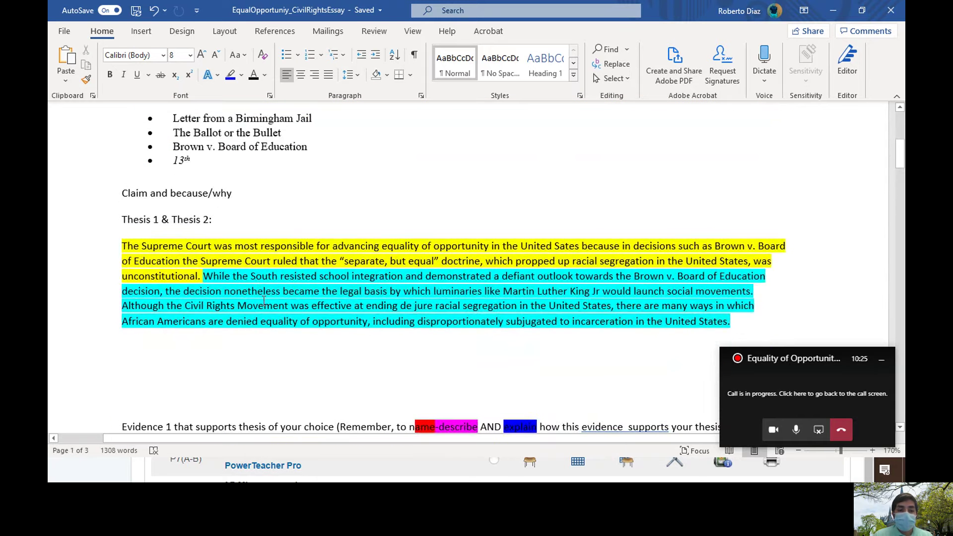
pyautogui.scroll(-5, 284, 294)
pyautogui.scroll(-5, 283, 294)
pyautogui.scroll(-5, 279, 303)
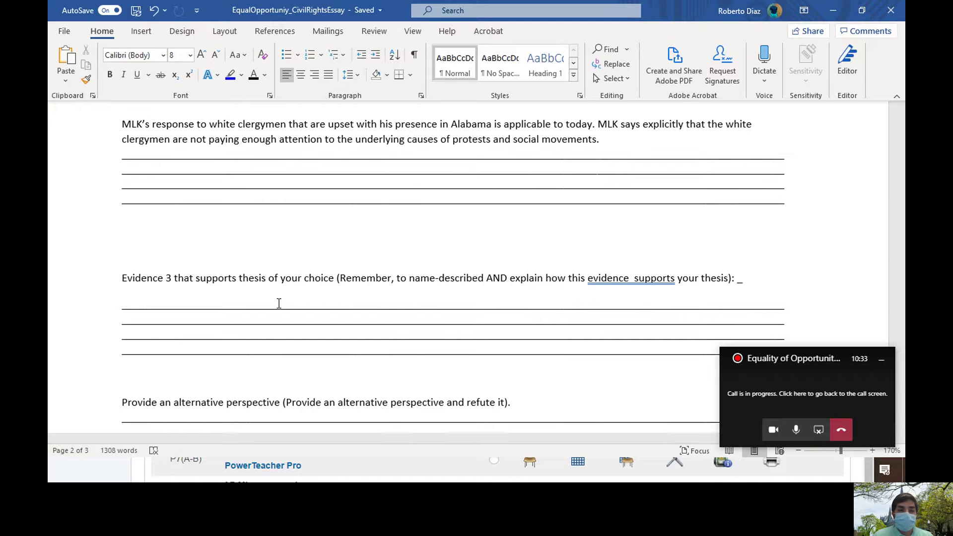
pyautogui.scroll(3, 310, 187)
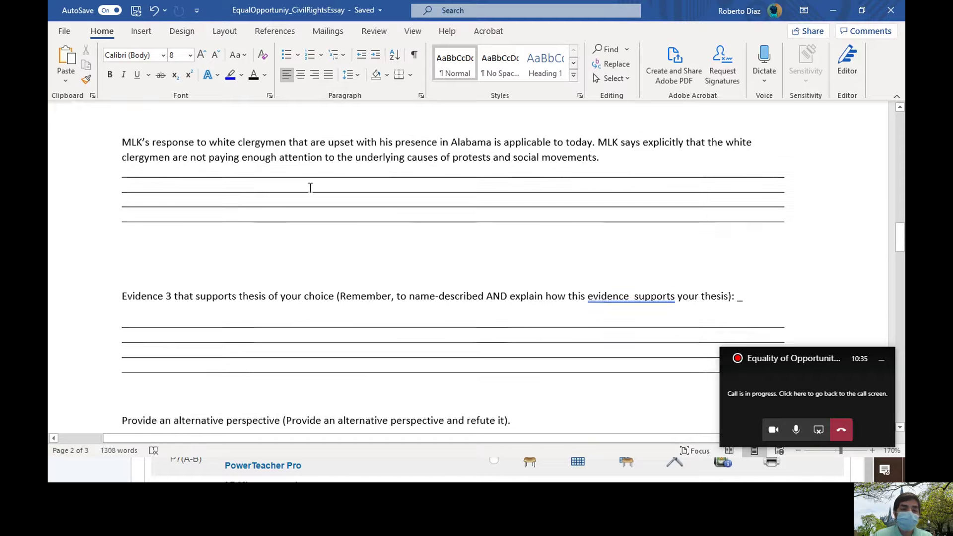
pyautogui.scroll(5, 310, 187)
pyautogui.scroll(4, 309, 187)
pyautogui.scroll(3, 273, 216)
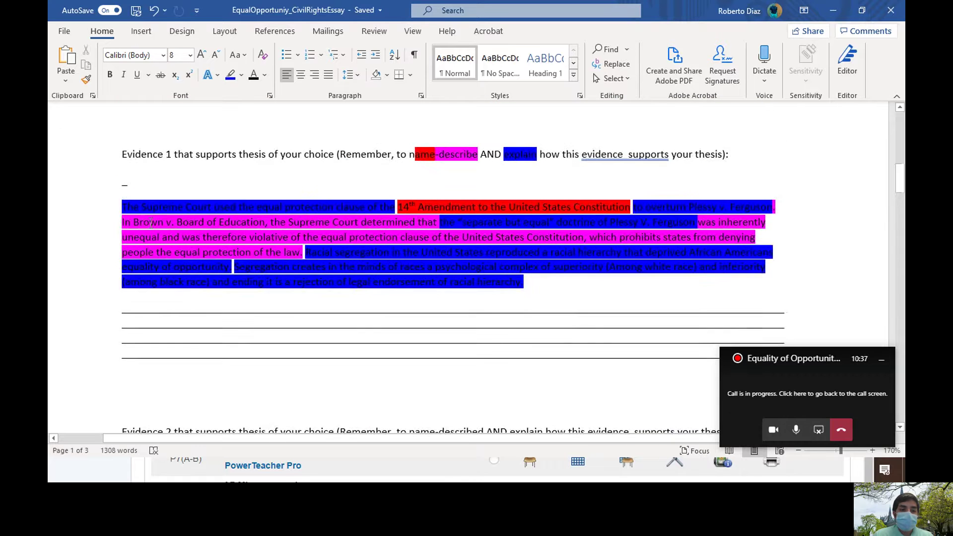
pyautogui.scroll(-8, 152, 223)
pyautogui.scroll(3, 152, 261)
pyautogui.scroll(2, 153, 305)
pyautogui.scroll(8, 152, 305)
pyautogui.scroll(2, 152, 306)
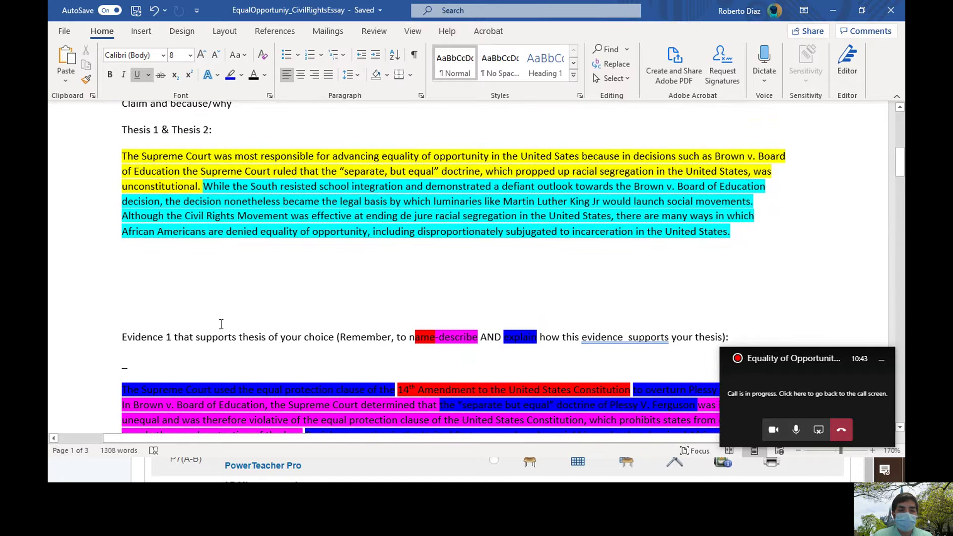
pyautogui.moveTo(203, 186); pyautogui.dragTo(730, 231)
pyautogui.click(549, 185)
pyautogui.moveTo(627, 201); pyautogui.dragTo(767, 223)
pyautogui.scroll(-10, 505, 328)
pyautogui.scroll(-5, 505, 328)
pyautogui.scroll(-1, 505, 328)
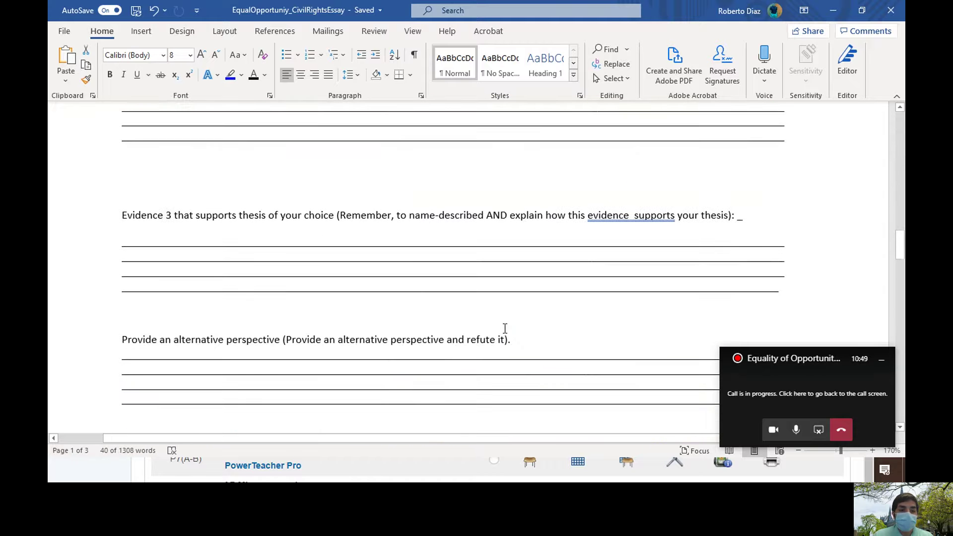
pyautogui.click(311, 237)
pyautogui.scroll(3, 311, 237)
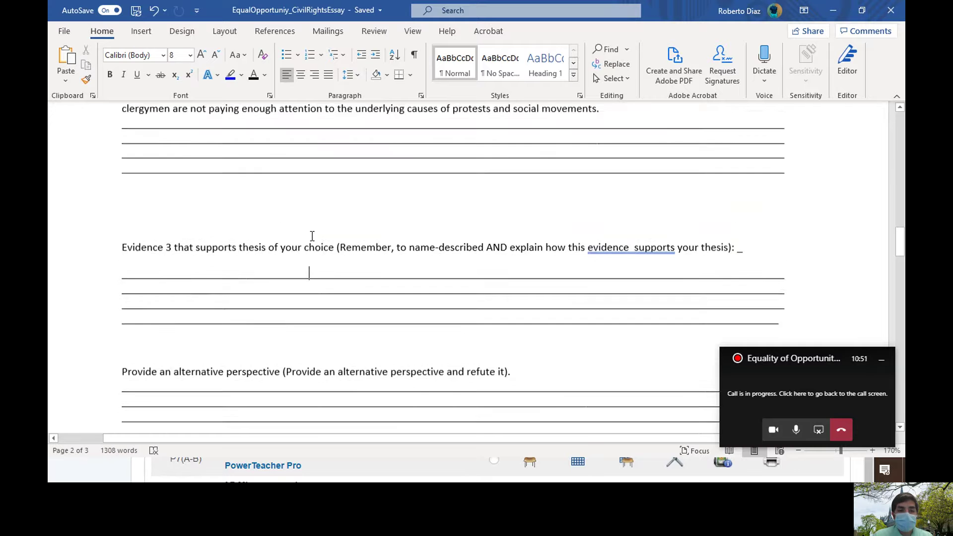
pyautogui.scroll(3, 311, 237)
pyautogui.scroll(-3, 273, 322)
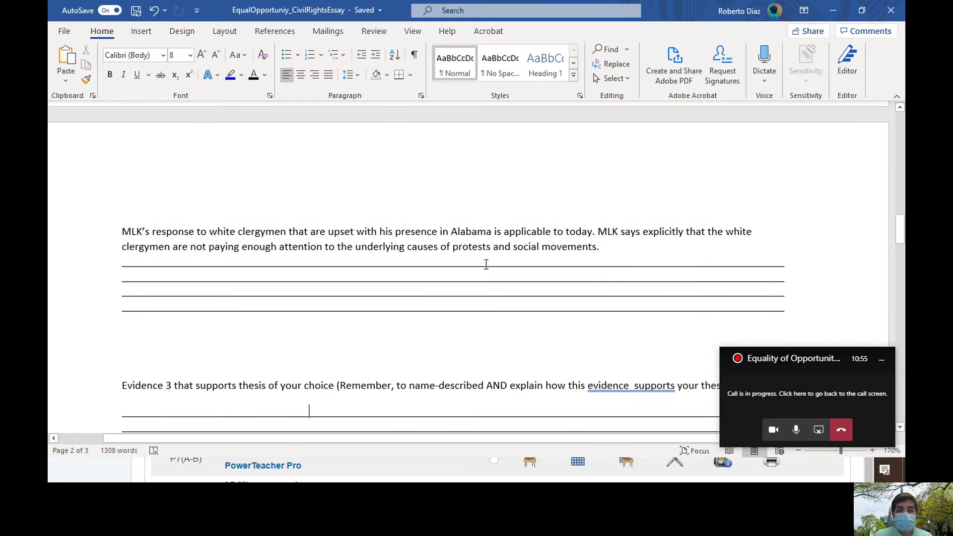
pyautogui.moveTo(604, 246); pyautogui.dragTo(119, 233)
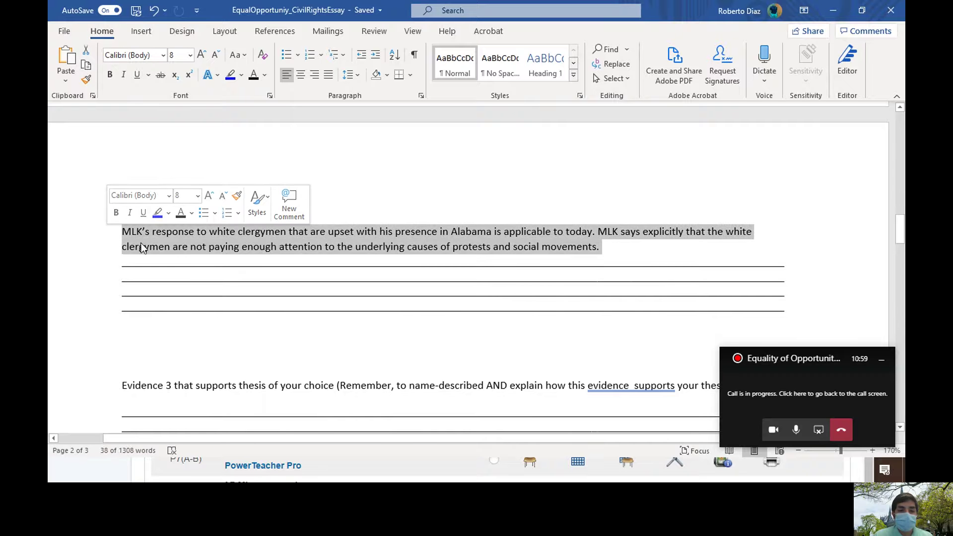
pyautogui.scroll(3, 138, 241)
pyautogui.scroll(3, 134, 283)
pyautogui.scroll(5, 135, 293)
pyautogui.scroll(5, 134, 292)
pyautogui.scroll(5, 141, 246)
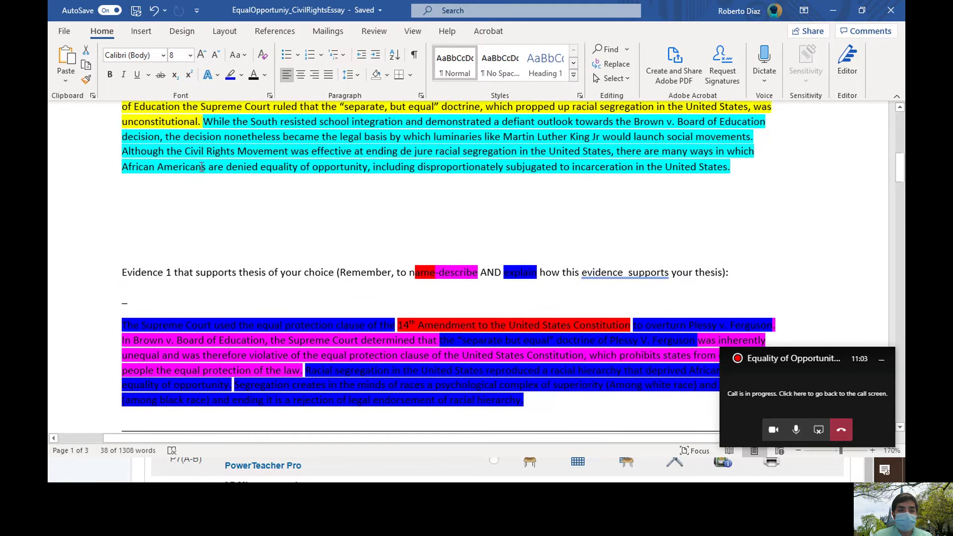
pyautogui.scroll(-5, 325, 158)
pyautogui.scroll(-5, 325, 158)
pyautogui.scroll(-3, 326, 159)
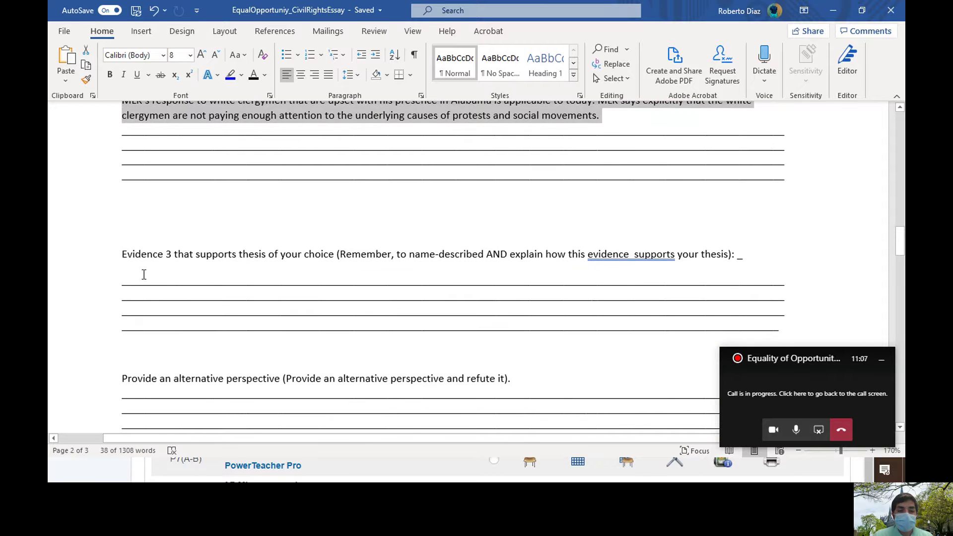
pyautogui.moveTo(780, 339)
pyautogui.mouseDown()
pyautogui.moveTo(165, 270)
pyautogui.moveTo(114, 281)
pyautogui.mouseUp()
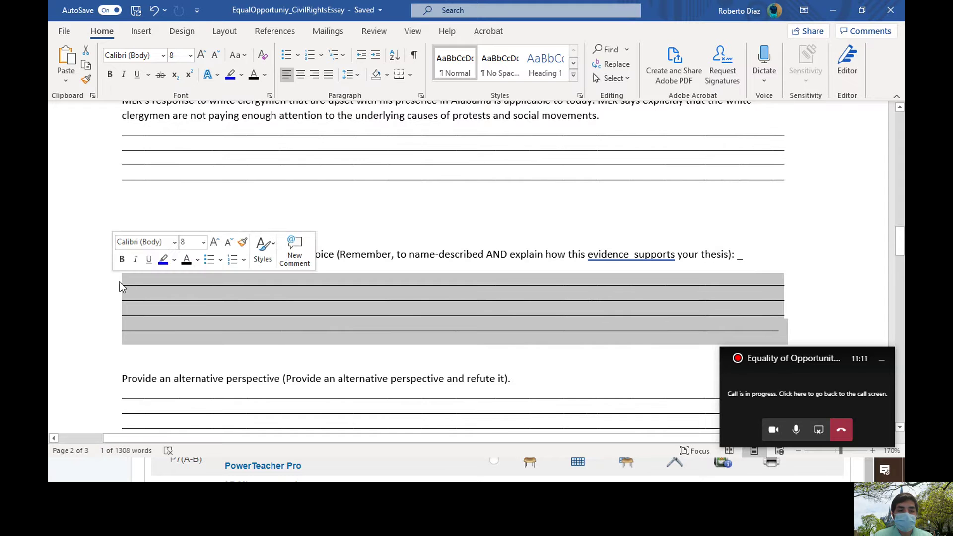
pyautogui.hotkey('ctrl', 'z')
pyautogui.scroll(5, 104, 311)
pyautogui.scroll(5, 105, 311)
pyautogui.scroll(3, 105, 312)
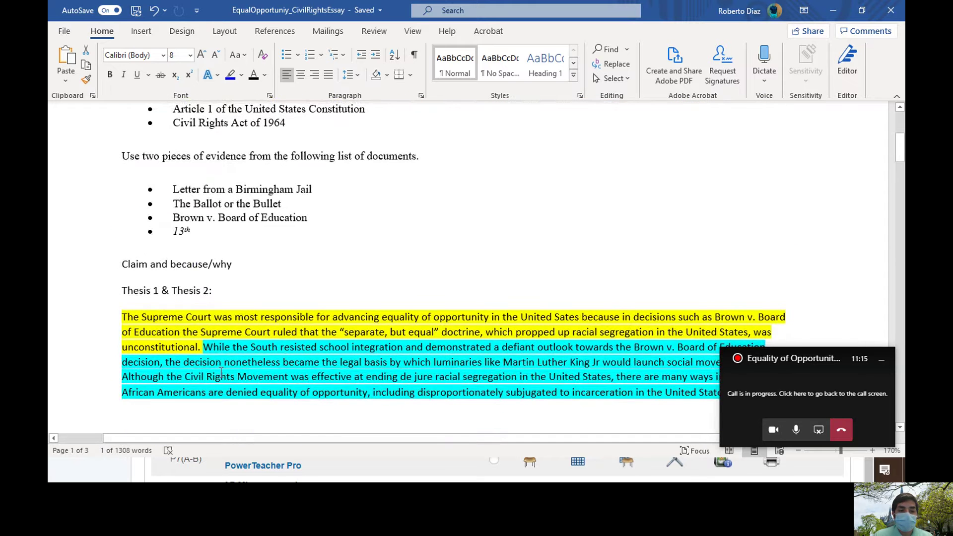
pyautogui.scroll(5, 326, 272)
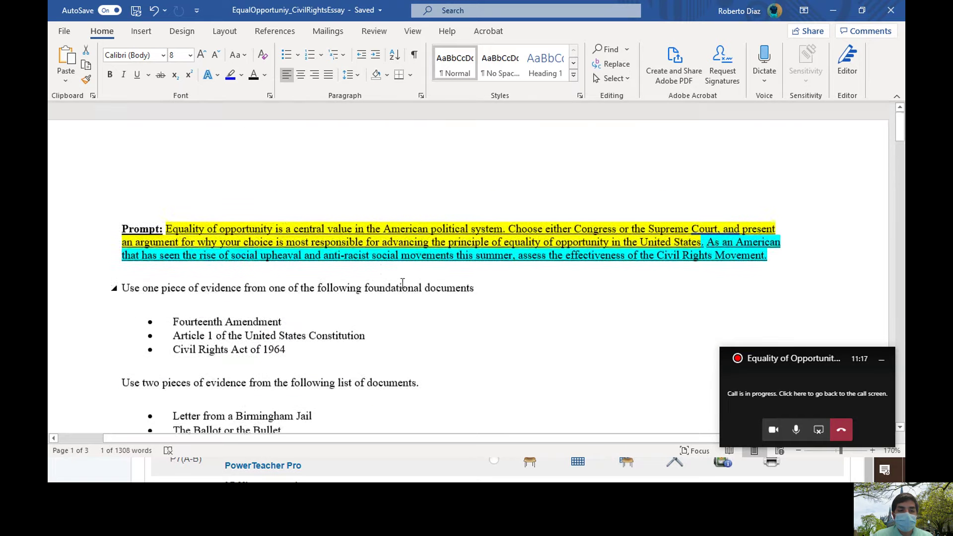
pyautogui.scroll(-5, 382, 255)
pyautogui.scroll(-5, 381, 256)
pyautogui.scroll(-5, 382, 255)
pyautogui.scroll(-4, 382, 256)
pyautogui.scroll(1, 382, 255)
pyautogui.scroll(2, 382, 256)
pyautogui.click(289, 348)
pyautogui.scroll(-1, 287, 320)
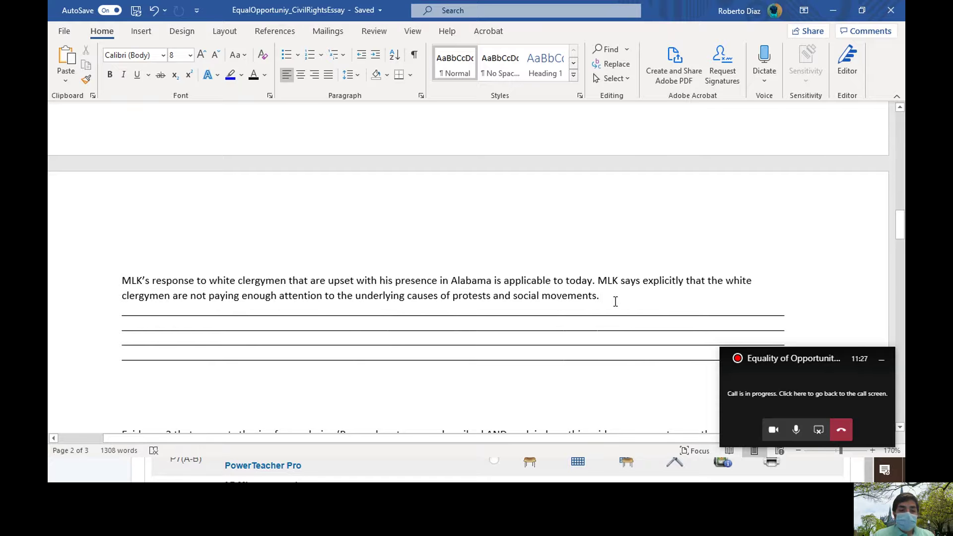
# - Complete the second MLK sentence, ending 'use instances of violence to demonize the protestors.'
pyautogui.press('Delete')
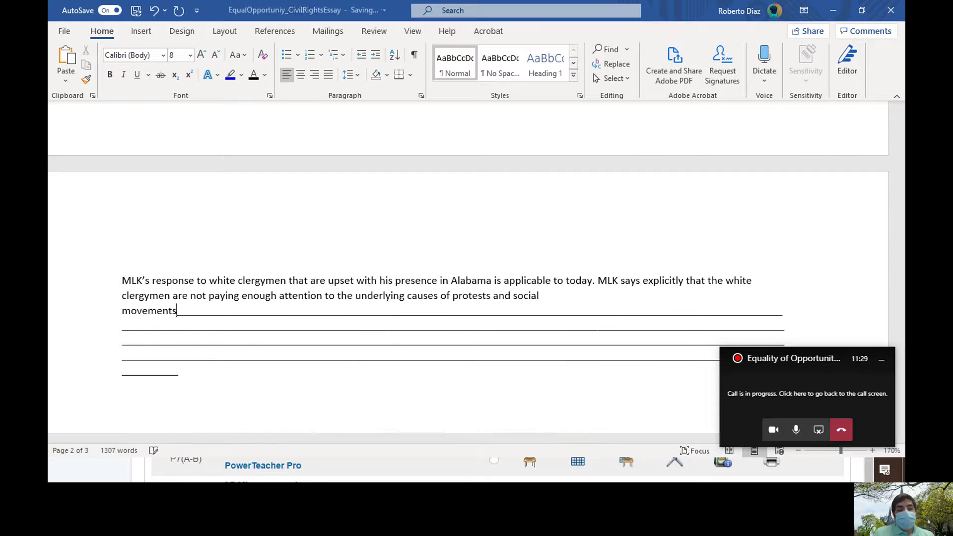
pyautogui.write('which we ')
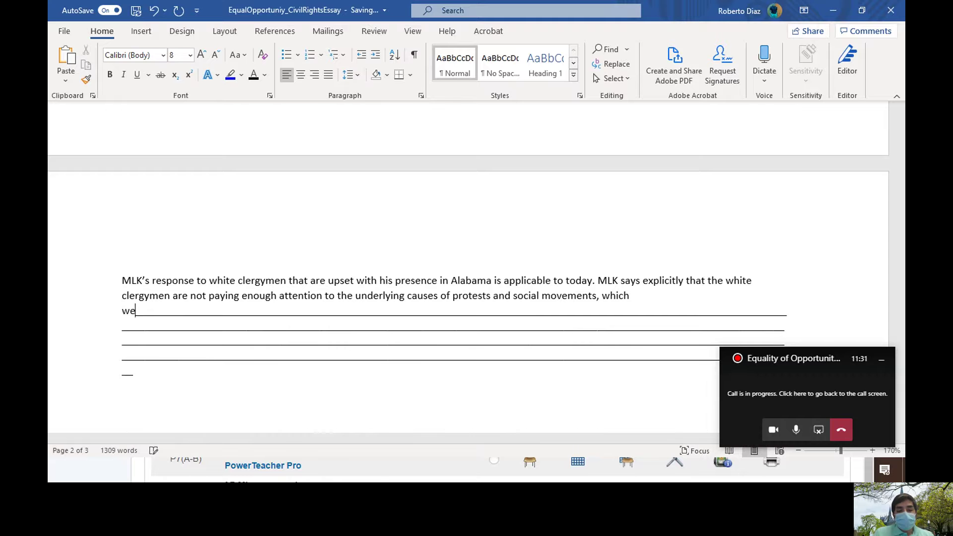
pyautogui.write('often see ')
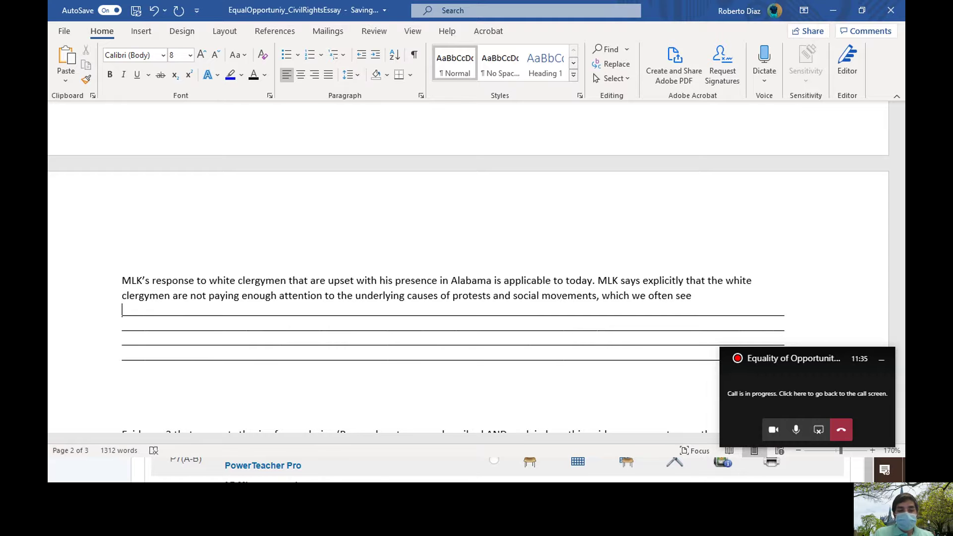
pyautogui.write('of critics')
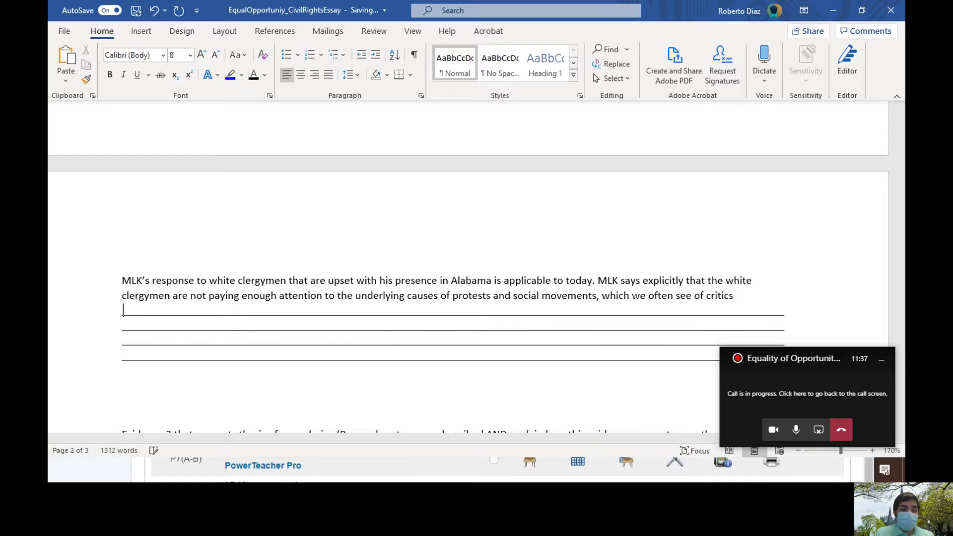
pyautogui.write(' of anti-racist')
pyautogui.press('Return')
pyautogui.write('socia')
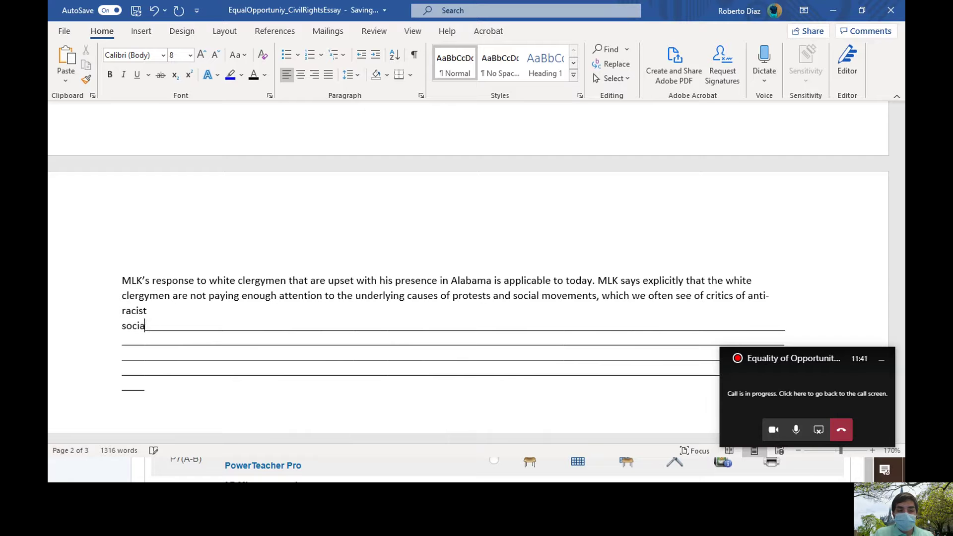
pyautogui.write('l movements')
pyautogui.press('Return')
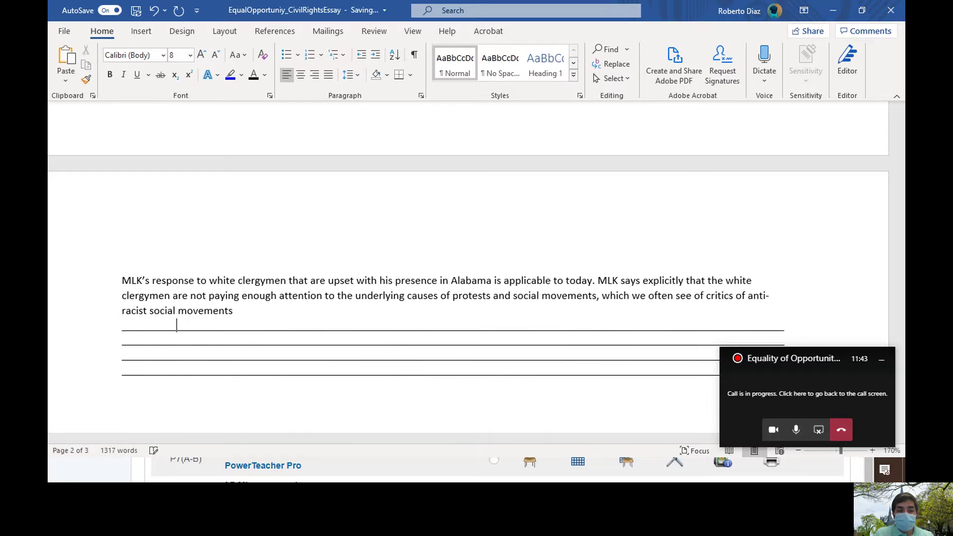
pyautogui.write('who conflate')
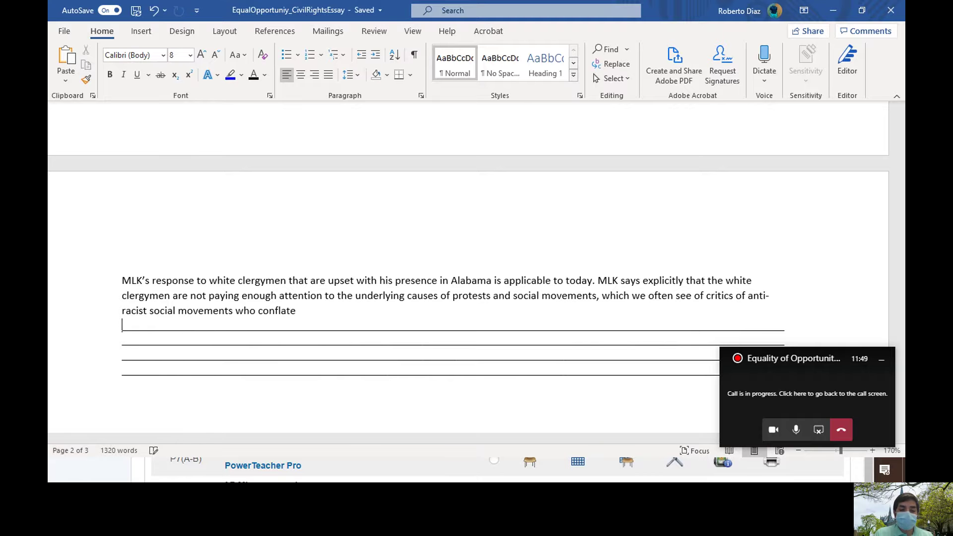
pyautogui.press('BackSpace')
pyautogui.hotkey('ctrl', 'BackSpace')
pyautogui.write('use')
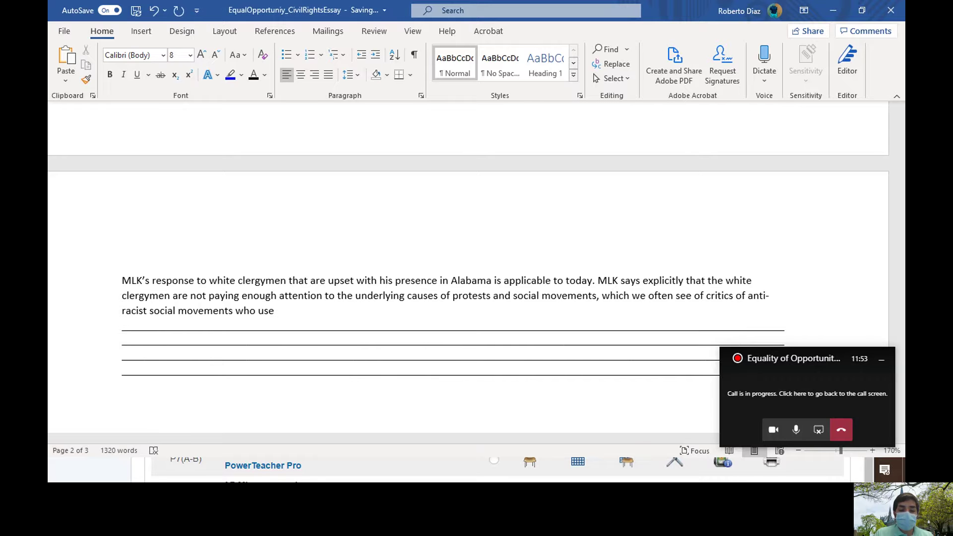
pyautogui.write(' instances of v')
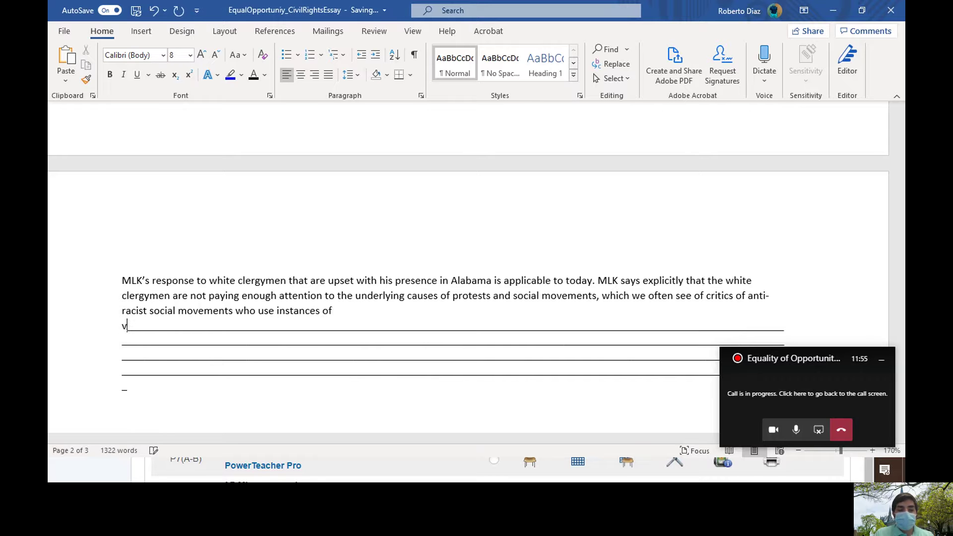
pyautogui.write('iolence t')
pyautogui.write('o demonize')
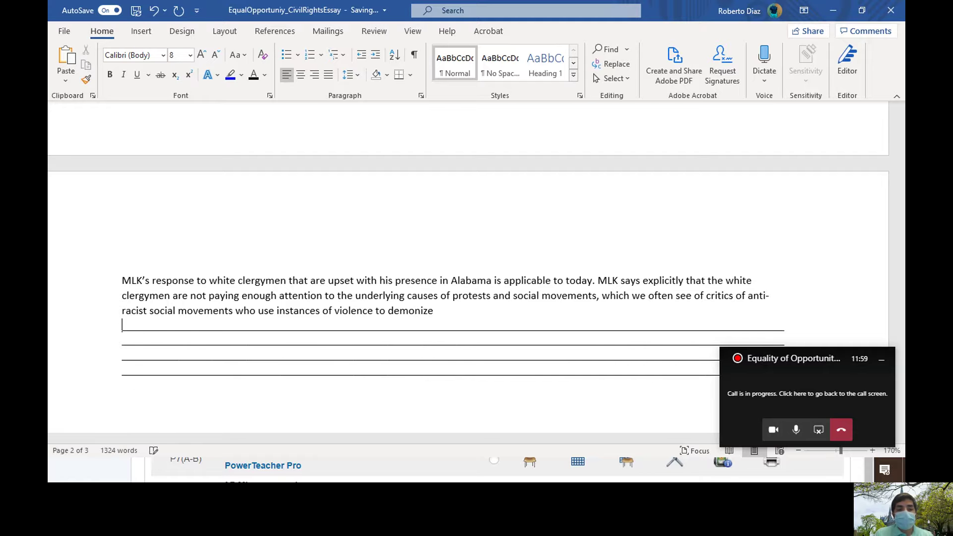
pyautogui.write(' the ')
pyautogui.write('cause')
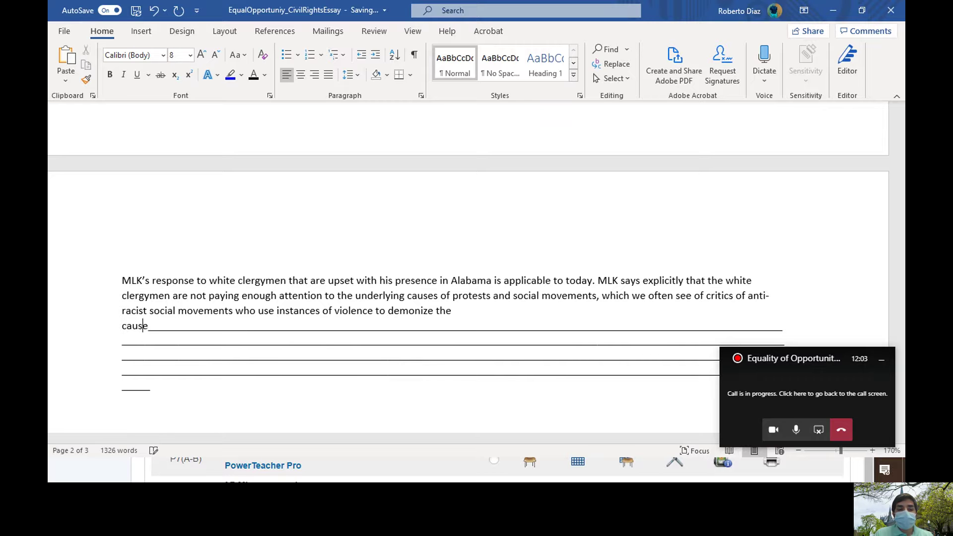
pyautogui.press('BackSpace')
pyautogui.press('BackSpace')
pyautogui.press('BackSpace')
pyautogui.press('BackSpace')
pyautogui.write('protestors.')
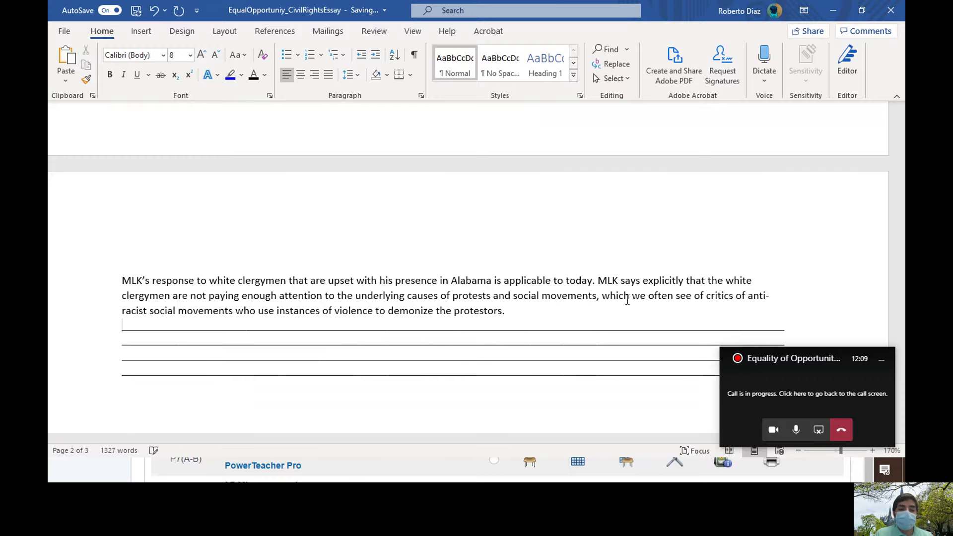
# - Review the MLK paragraph and the 'While the South' thesis sentences by selecting them, then deselect
pyautogui.moveTo(563, 309); pyautogui.dragTo(607, 282)
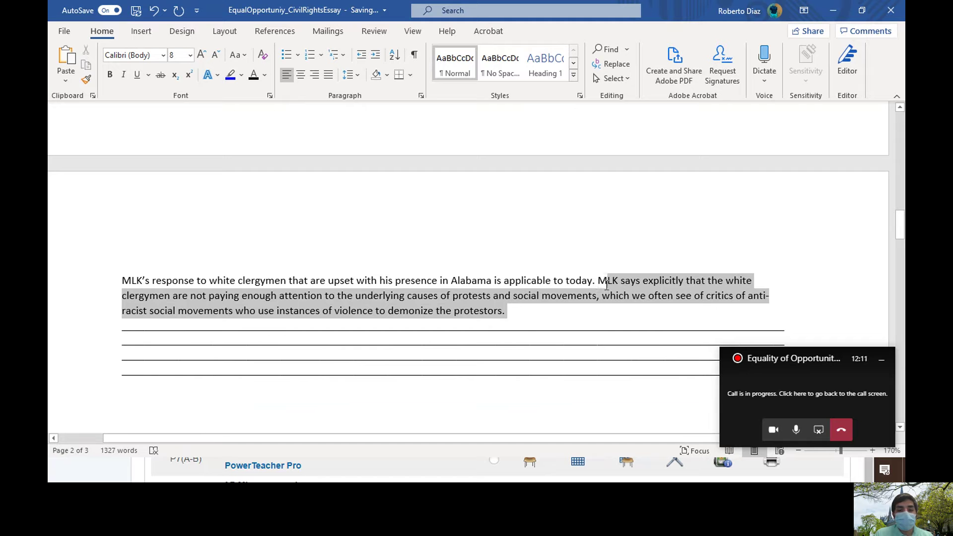
pyautogui.moveTo(508, 311); pyautogui.dragTo(122, 280)
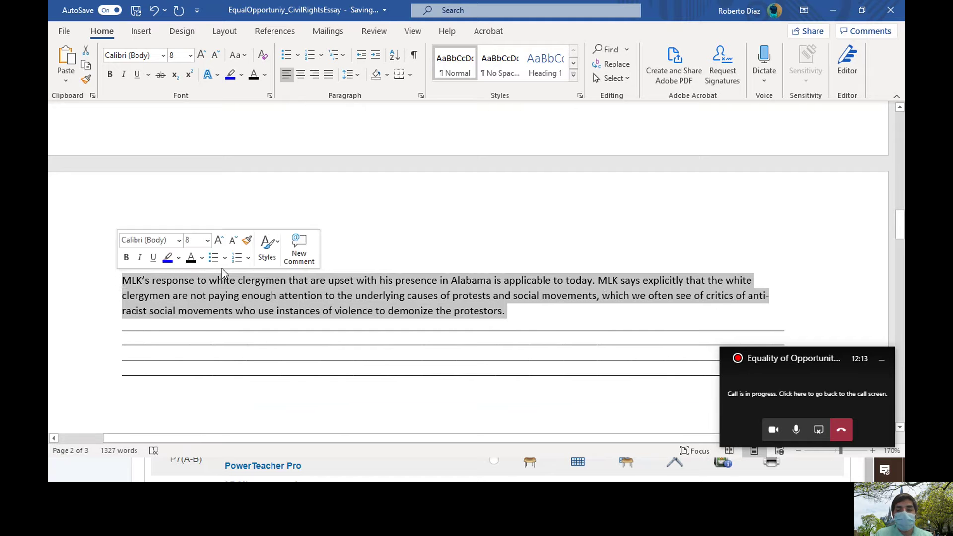
pyautogui.click(539, 321)
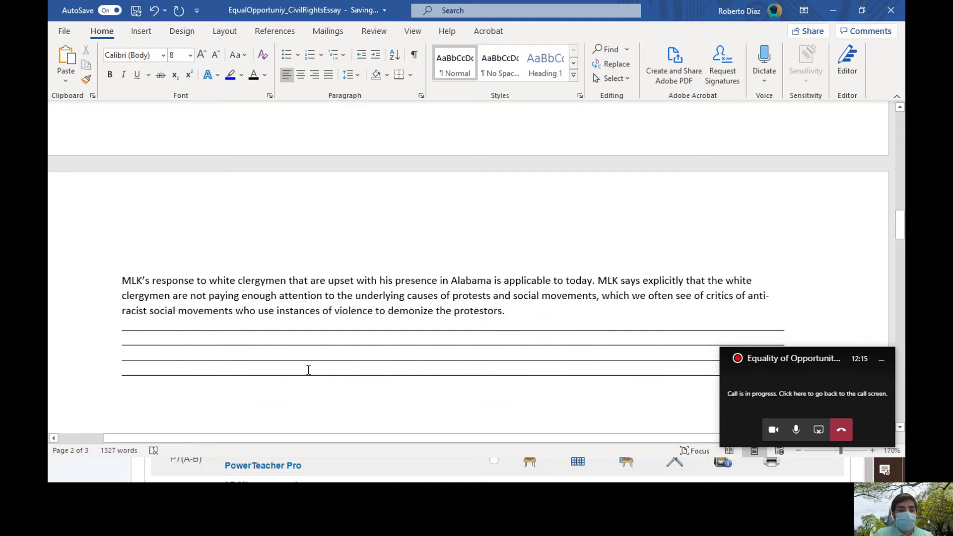
pyautogui.moveTo(122, 280); pyautogui.dragTo(508, 310)
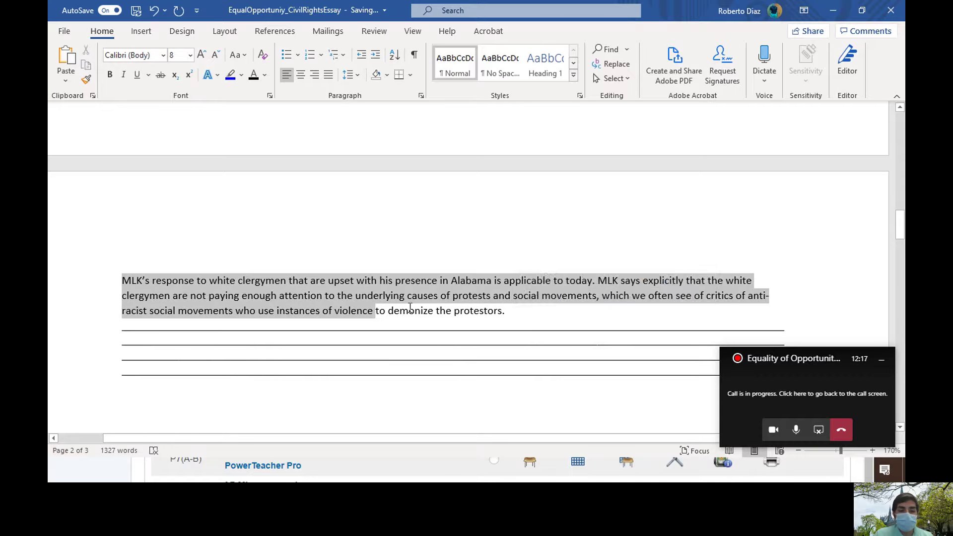
pyautogui.click(121, 280)
pyautogui.moveTo(121, 281)
pyautogui.mouseDown()
pyautogui.moveTo(503, 282)
pyautogui.moveTo(507, 310)
pyautogui.mouseUp()
pyautogui.scroll(10, 536, 308)
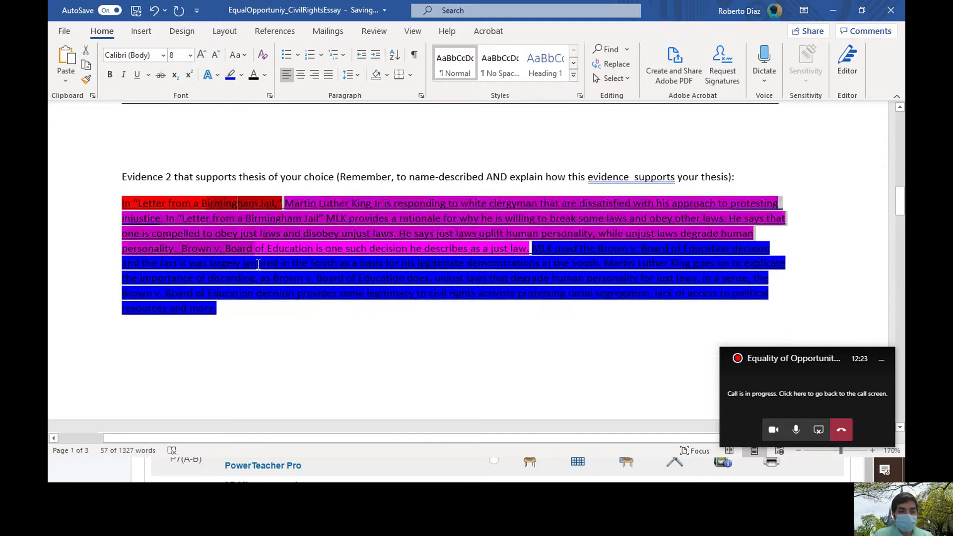
pyautogui.scroll(-5, 268, 316)
pyautogui.scroll(-5, 268, 317)
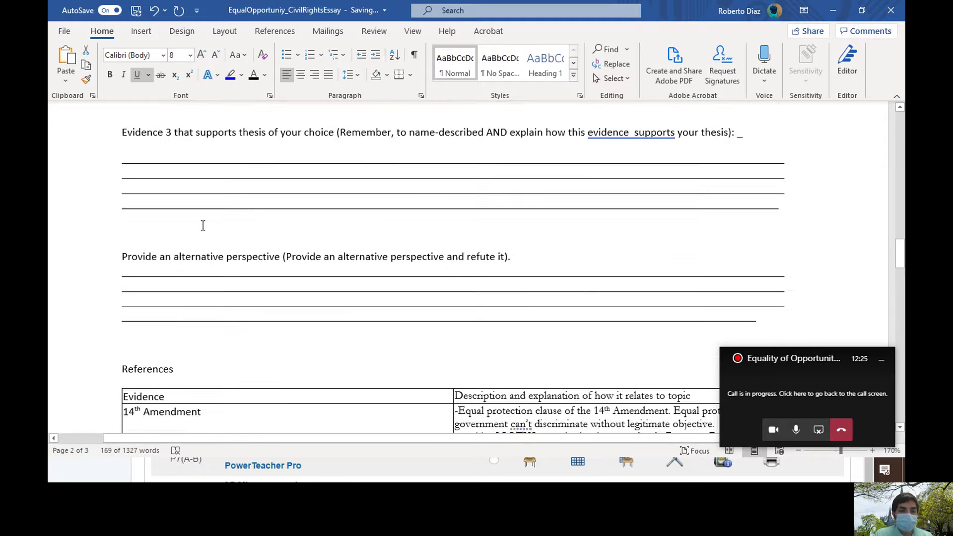
pyautogui.scroll(-5, 203, 226)
pyautogui.scroll(10, 202, 226)
pyautogui.scroll(8, 202, 225)
pyautogui.scroll(-5, 203, 225)
pyautogui.moveTo(224, 231); pyautogui.dragTo(122, 246)
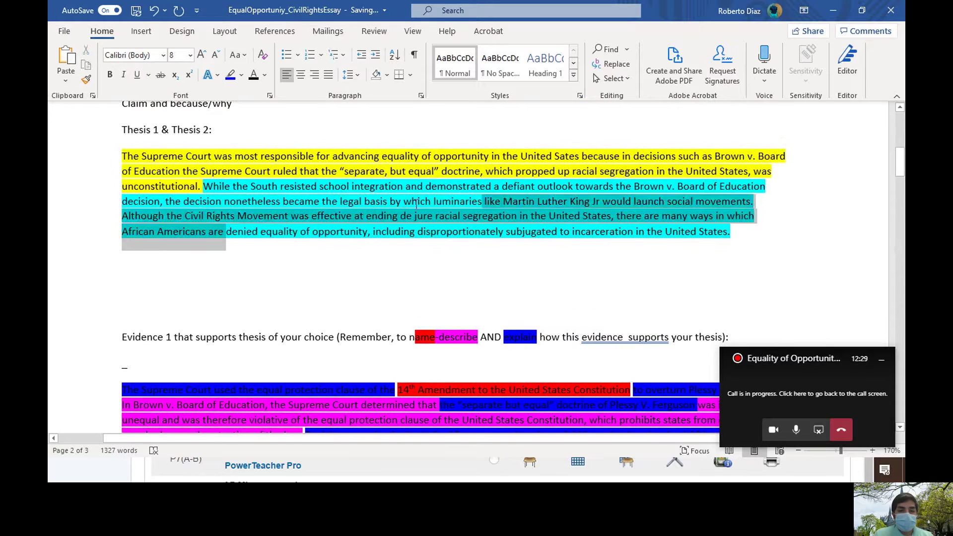
pyautogui.moveTo(729, 233); pyautogui.dragTo(204, 186)
pyautogui.scroll(-8, 228, 190)
pyautogui.scroll(-6, 228, 189)
pyautogui.scroll(3, 229, 190)
pyautogui.scroll(5, 259, 281)
pyautogui.scroll(-5, 259, 281)
pyautogui.scroll(5, 260, 281)
pyautogui.scroll(-1, 260, 280)
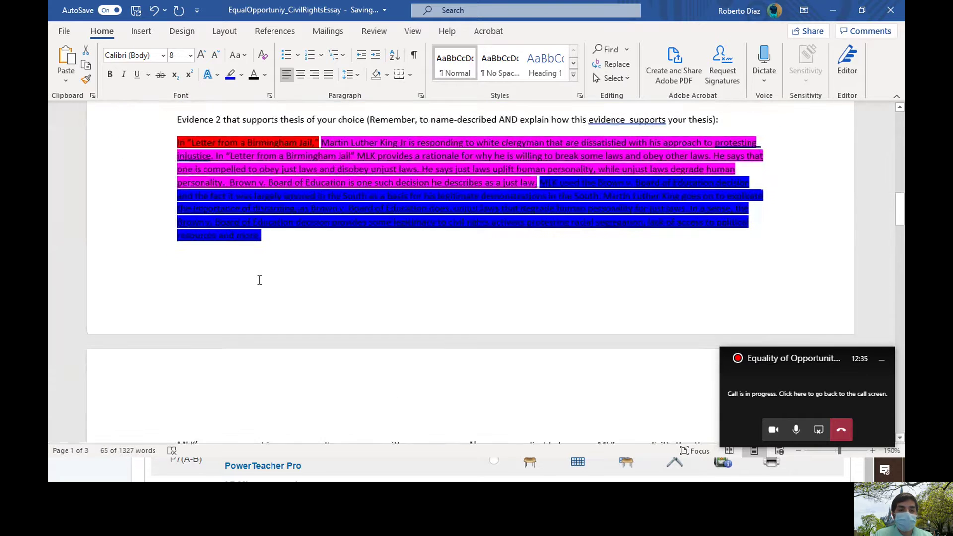
pyautogui.scroll(-4, 253, 309)
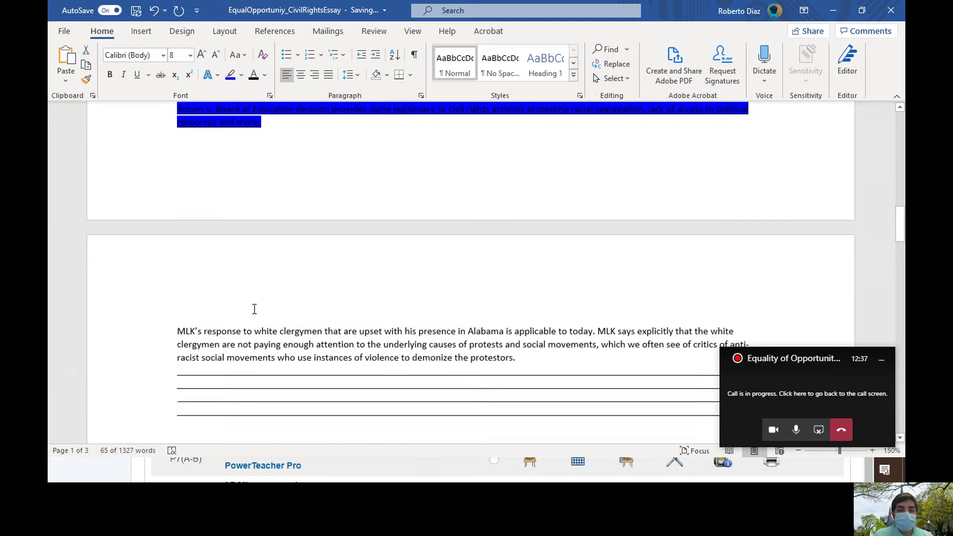
pyautogui.scroll(1, 534, 359)
pyautogui.scroll(4, 535, 358)
pyautogui.scroll(4, 534, 359)
pyautogui.scroll(4, 534, 359)
pyautogui.click(458, 266)
pyautogui.scroll(3, 458, 266)
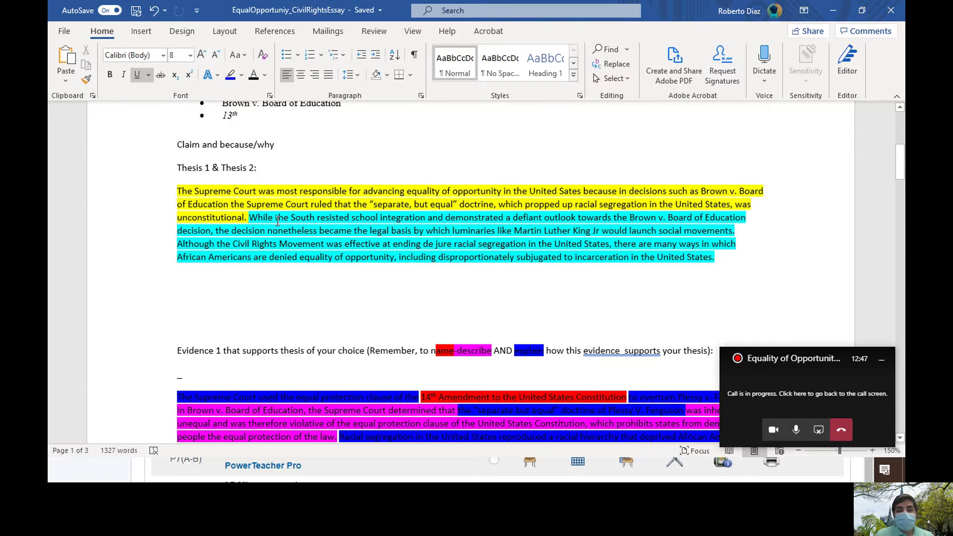
pyautogui.scroll(-3, 277, 221)
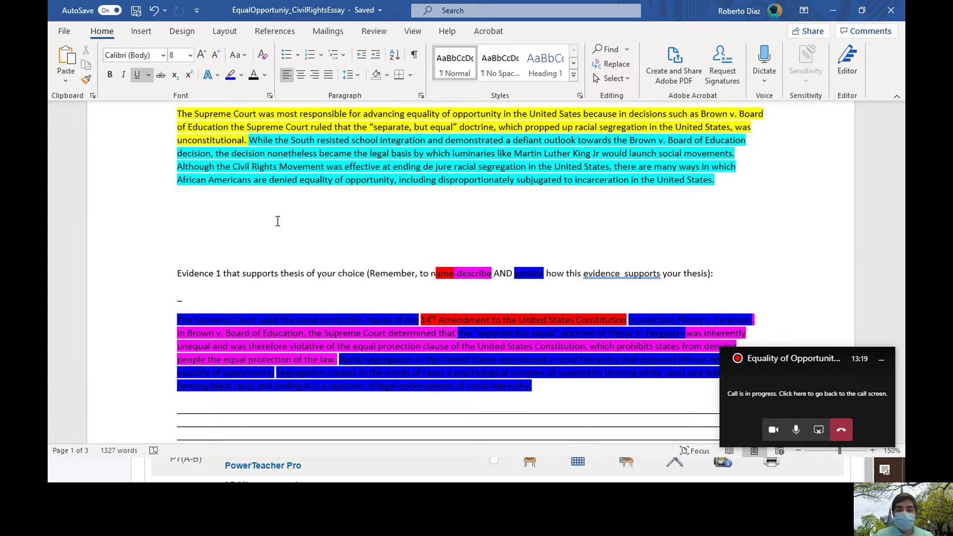
pyautogui.scroll(-5, 277, 221)
pyautogui.scroll(-5, 276, 221)
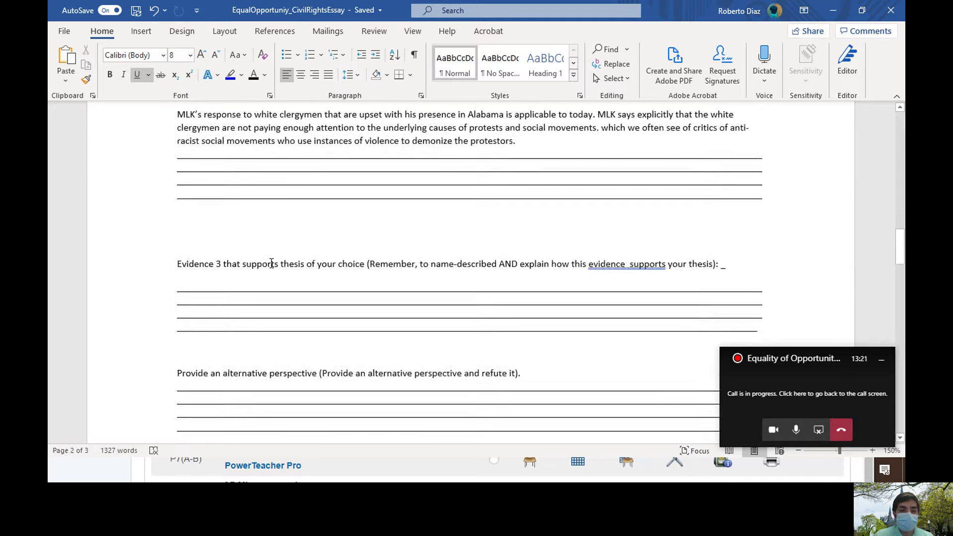
pyautogui.scroll(-3, 271, 263)
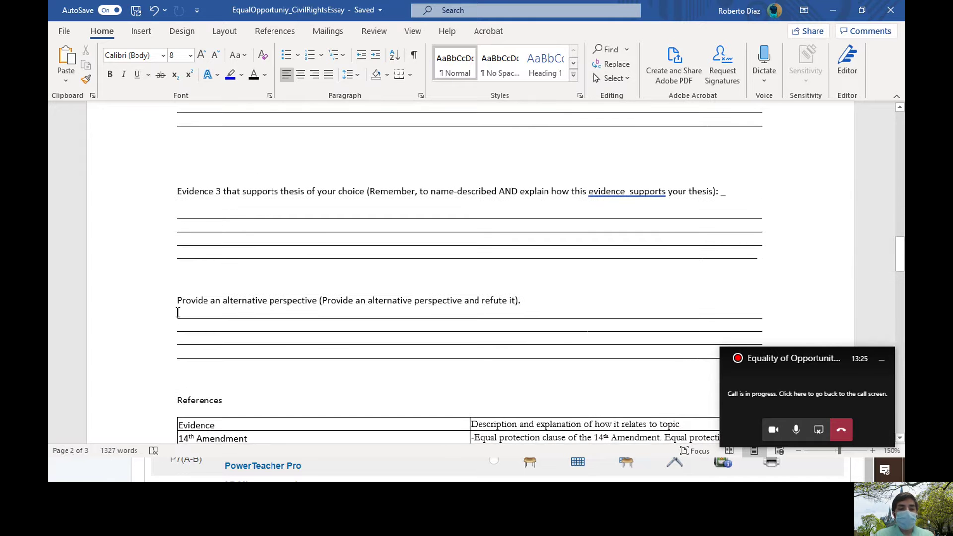
# - Under the prompt, write 'Although some may say that Congress…the Supreme Court still set the foundation', fixing typos
pyautogui.press('Return')
pyautogui.press('Return')
pyautogui.press('Up')
pyautogui.write('Although ')
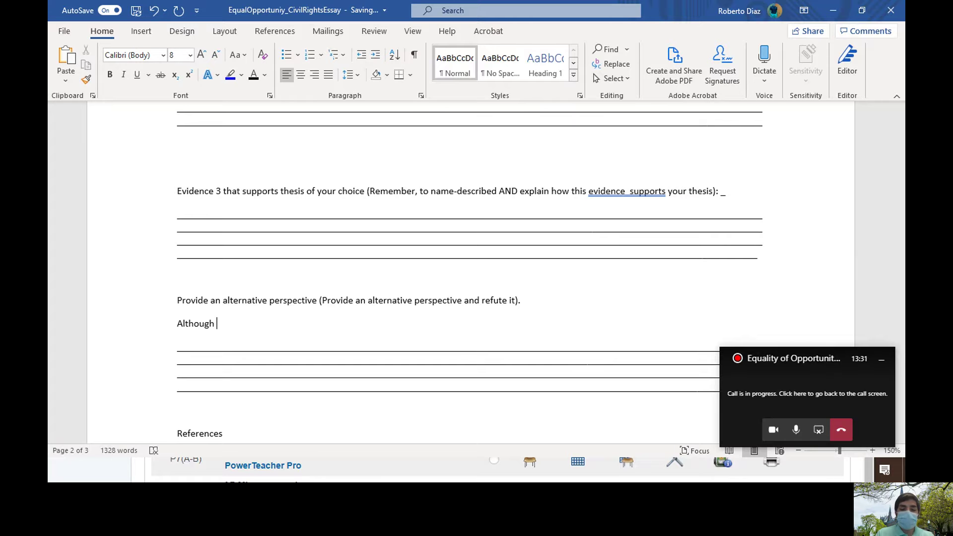
pyautogui.write('some')
pyautogui.scroll(5, 271, 302)
pyautogui.scroll(5, 270, 303)
pyautogui.scroll(5, 270, 303)
pyautogui.scroll(5, 270, 302)
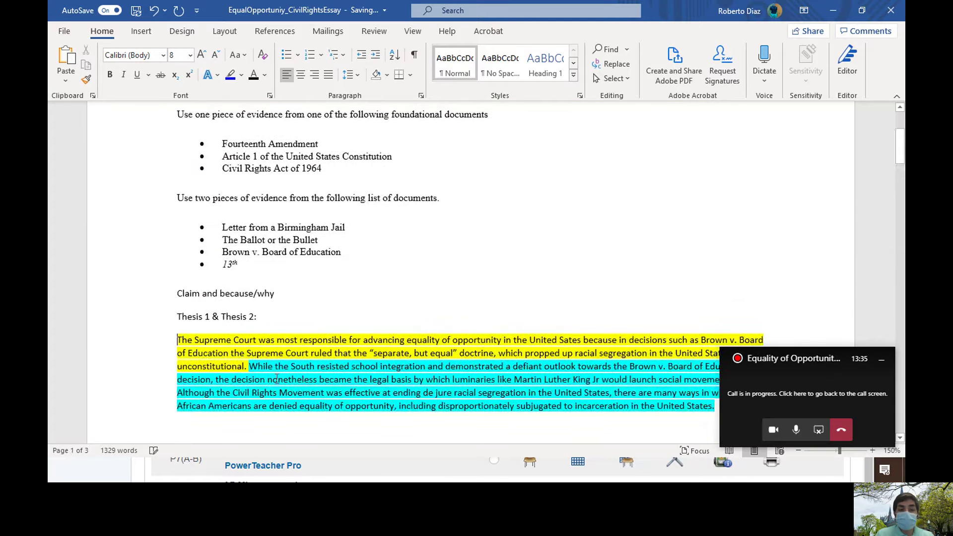
pyautogui.scroll(-6, 270, 302)
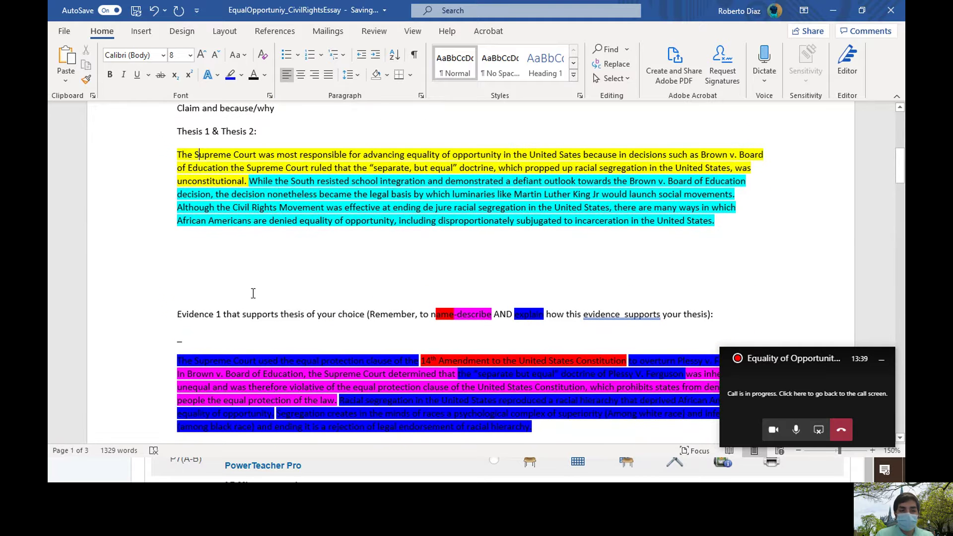
pyautogui.scroll(-10, 236, 300)
pyautogui.scroll(-8, 236, 300)
pyautogui.scroll(-2, 236, 300)
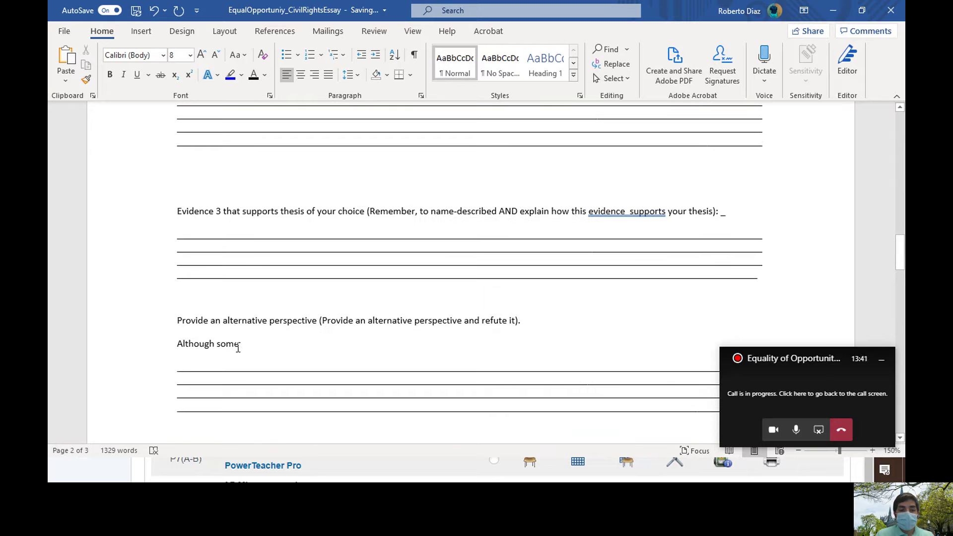
pyautogui.write(' may say t')
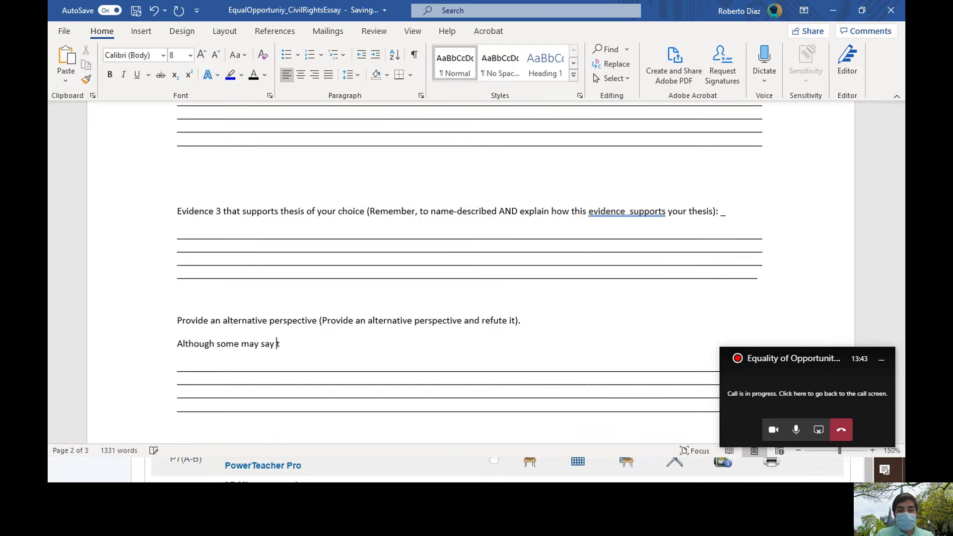
pyautogui.write('hat the')
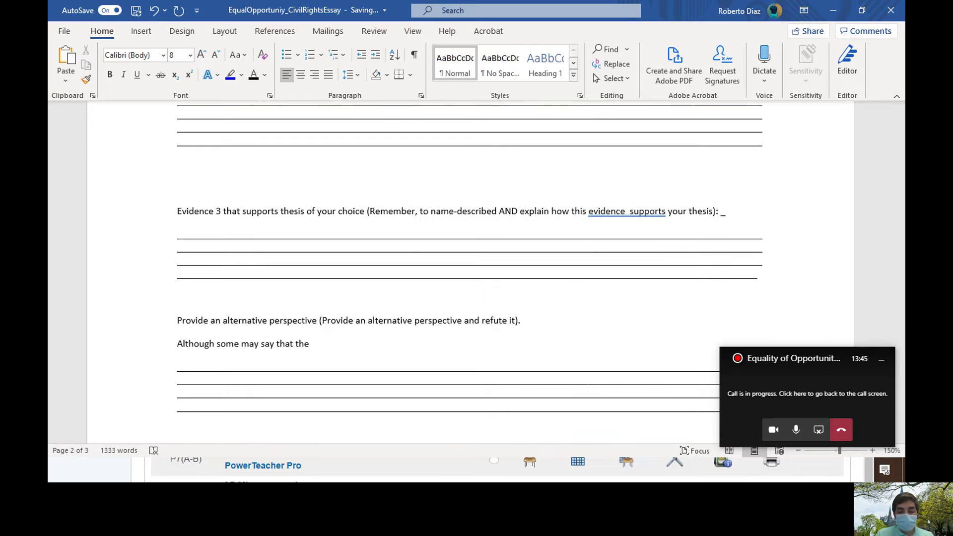
pyautogui.press('BackSpace')
pyautogui.press('BackSpace')
pyautogui.press('BackSpace')
pyautogui.write('Congress was more instrumental')
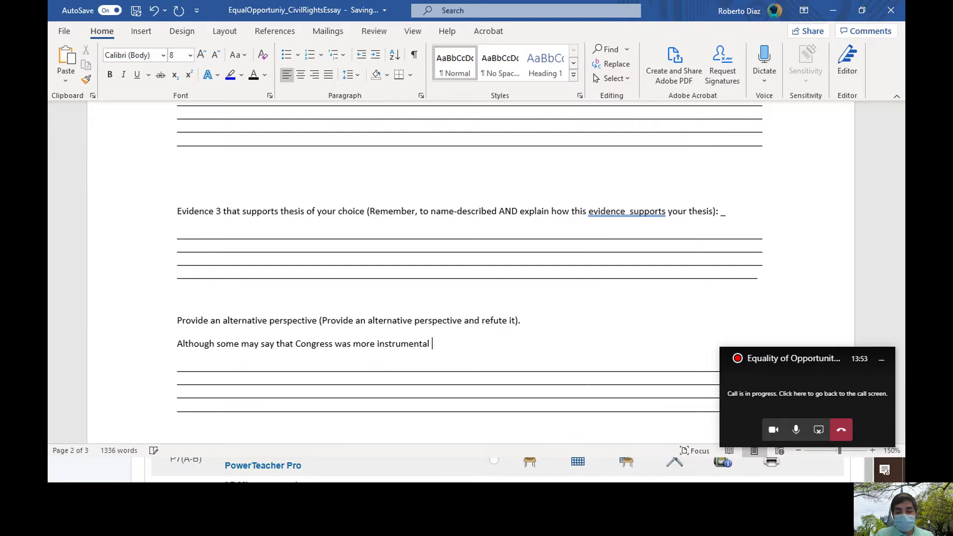
pyautogui.press('BackSpace')
pyautogui.press('BackSpace')
pyautogui.press('BackSpace')
pyautogui.press('BackSpace')
pyautogui.press('BackSpace')
pyautogui.press('BackSpace')
pyautogui.write('important for ')
pyautogui.write('advancing equality of opportunity in the United Sate')
pyautogui.press('BackSpace')
pyautogui.press('BackSpace')
pyautogui.press('BackSpace')
pyautogui.write('tet')
pyautogui.press('BackSpace')
pyautogui.write('ates through the passa')
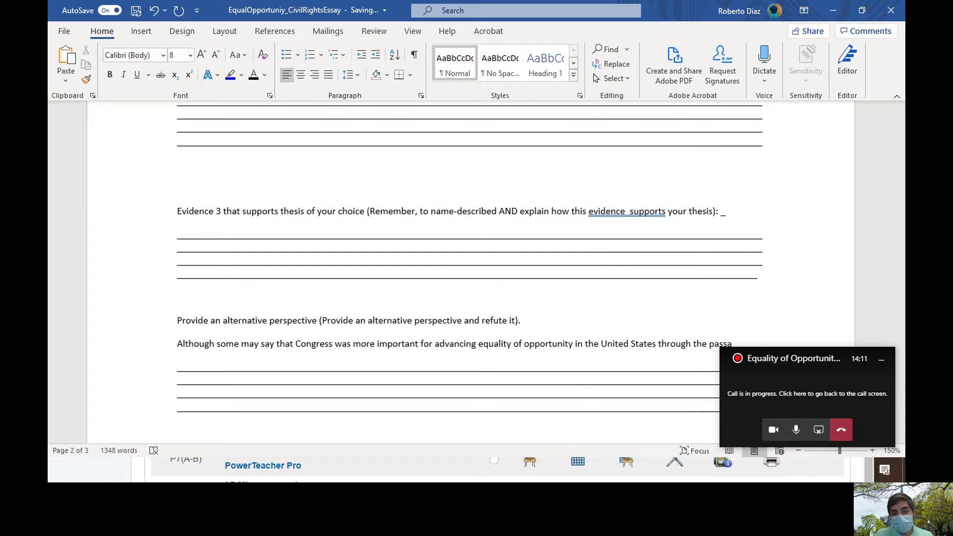
pyautogui.write('ge of the Civil Rights Act and Voting Rights Act,')
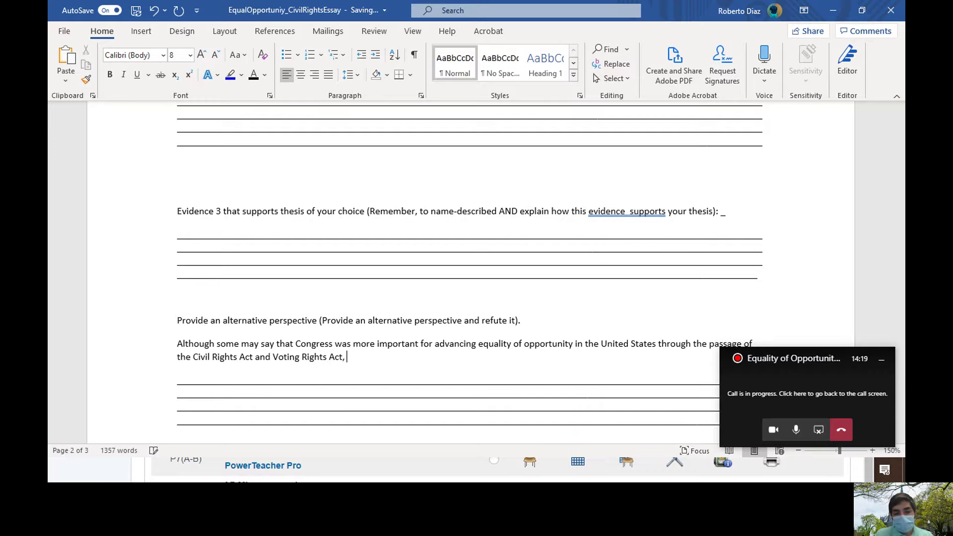
pyautogui.write(' which ')
pyautogui.write('gave')
pyautogui.press('BackSpace')
pyautogui.press('BackSpace')
pyautogui.press('BackSpace')
pyautogui.press('BackSpace')
pyautogui.press('BackSpace')
pyautogui.write('had enfor')
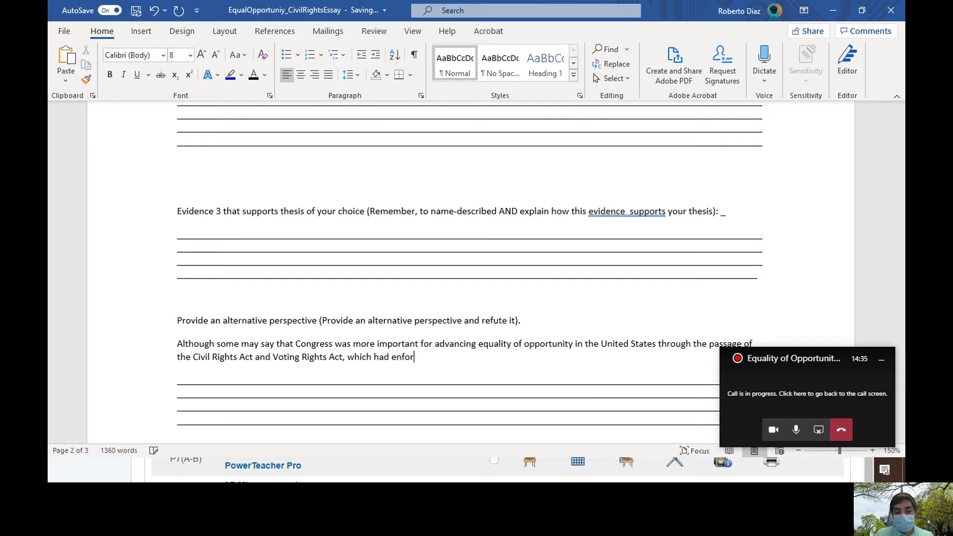
pyautogui.write('ceable')
pyautogui.write(' pieces ')
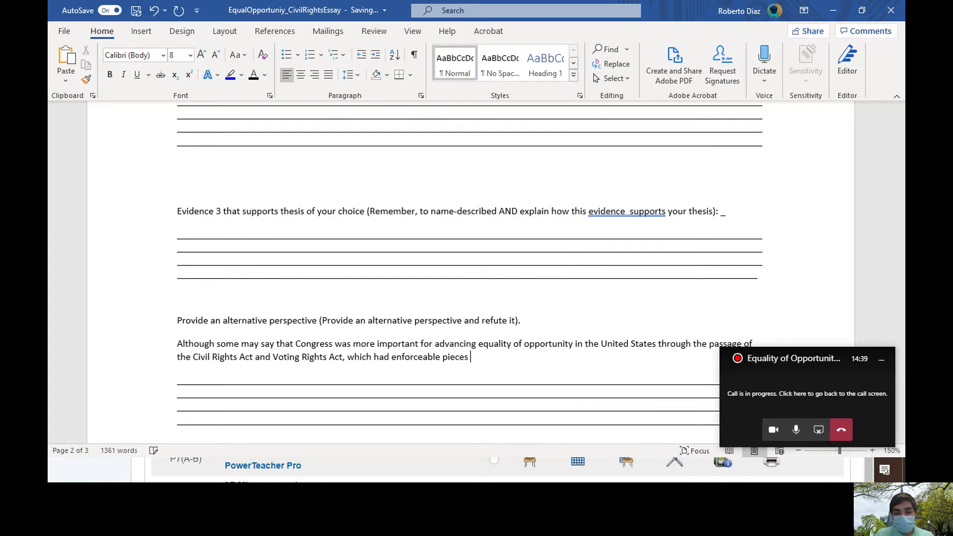
pyautogui.write('embedded in the law,')
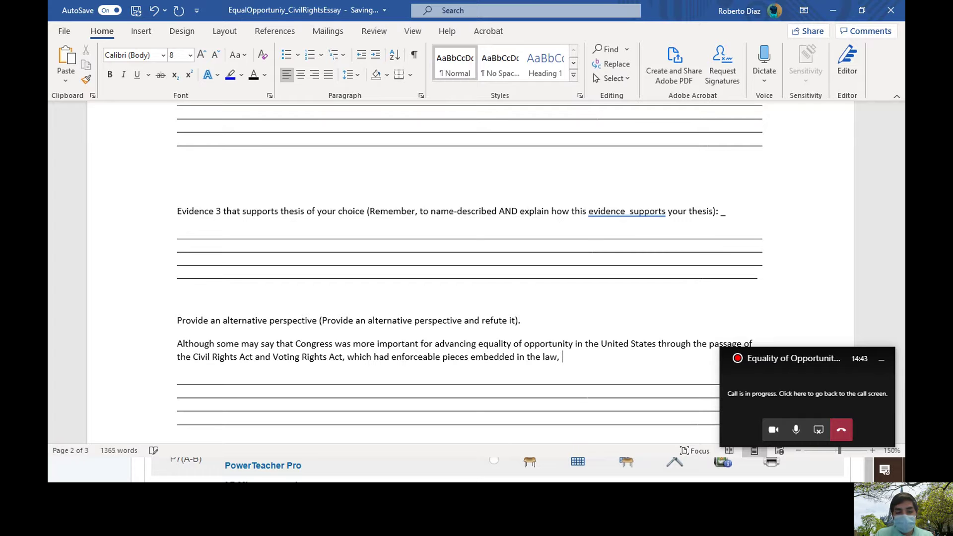
pyautogui.write(' the ')
pyautogui.write('Supremre')
pyautogui.press('BackSpace')
pyautogui.press('BackSpace')
pyautogui.press('BackSpace')
pyautogui.write('e Court still set the foundat')
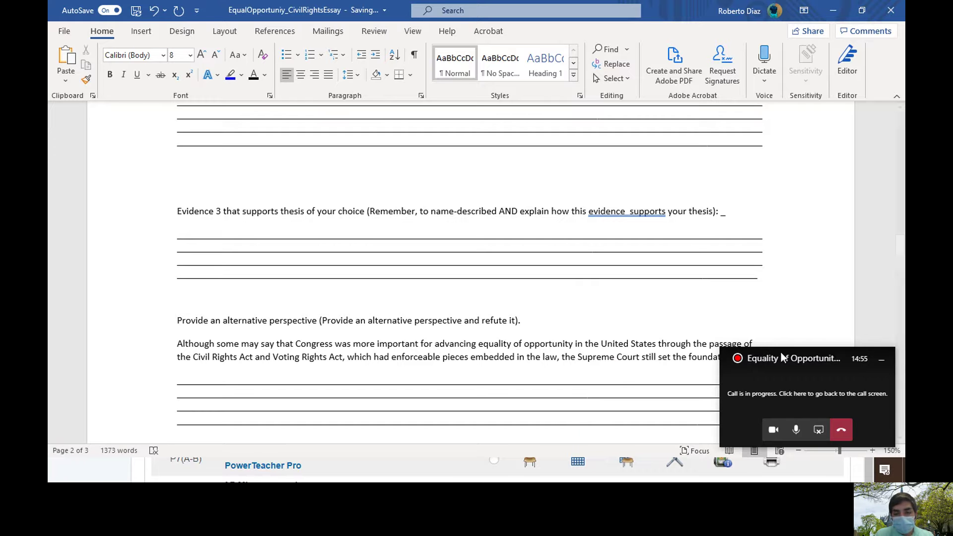
# - Add that Brown v. Board galvanized activists angered by Southern White defiance, correcting typos
pyautogui.moveTo(789, 358); pyautogui.dragTo(853, 299)
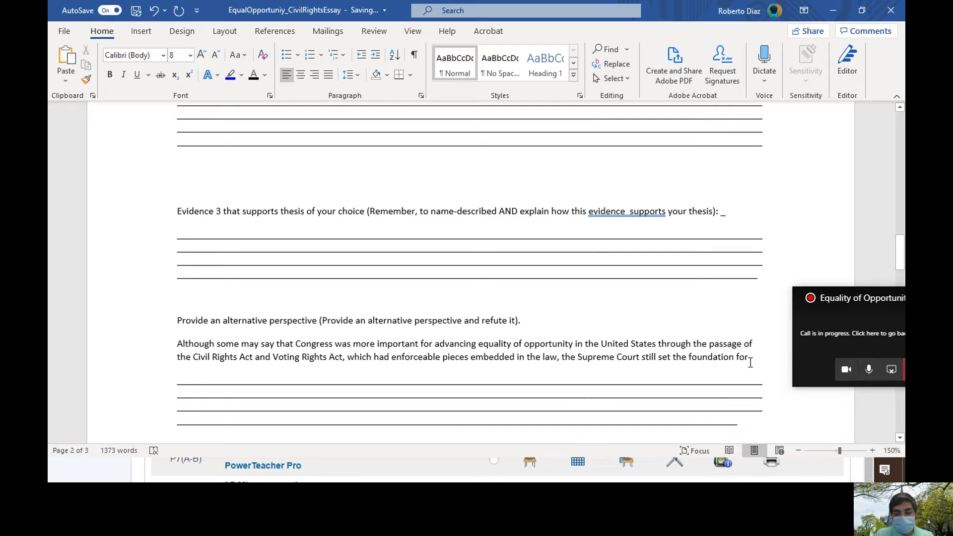
pyautogui.write('equality of c')
pyautogui.press('BackSpace')
pyautogui.write('opp')
pyautogui.press('BackSpace')
pyautogui.press('BackSpace')
pyautogui.press('BackSpace')
pyautogui.press('BackSpace')
pyautogui.press('BackSpace')
pyautogui.press('BackSpace')
pyautogui.press('BackSpace')
pyautogui.press('BackSpace')
pyautogui.write('advancing equality of opportunity in the United States because of')
pyautogui.press('BackSpace')
pyautogui.press('BackSpace')
pyautogui.write('they')
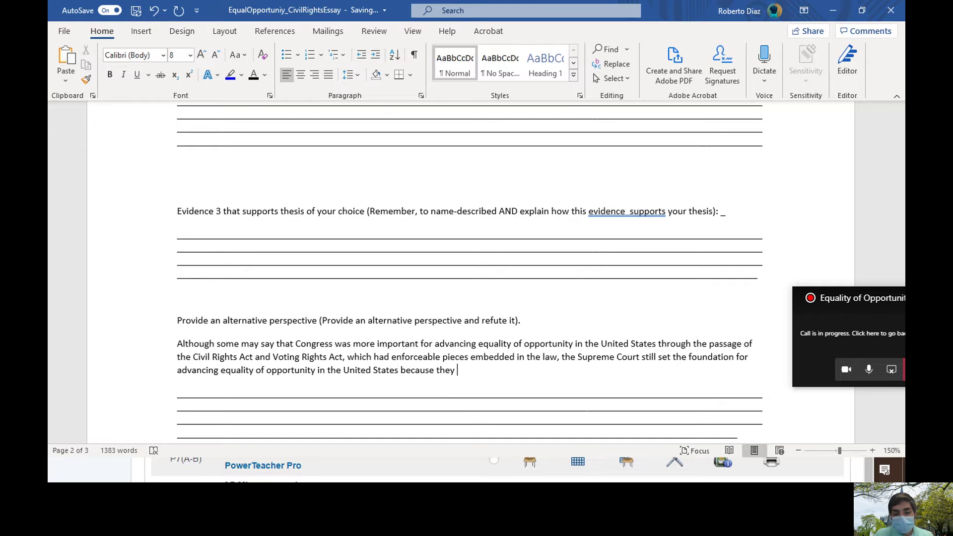
pyautogui.press('BackSpace')
pyautogui.press('BackSpace')
pyautogui.write('Brown v. Board of education decision was important')
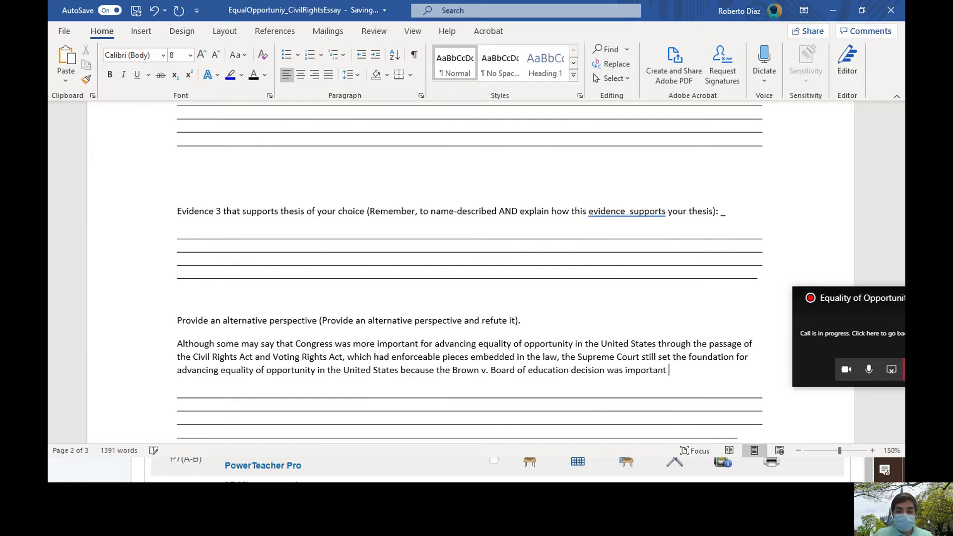
pyautogui.press('BackSpace')
pyautogui.press('BackSpace')
pyautogui.press('BackSpace')
pyautogui.press('BackSpace')
pyautogui.press('BackSpace')
pyautogui.press('BackSpace')
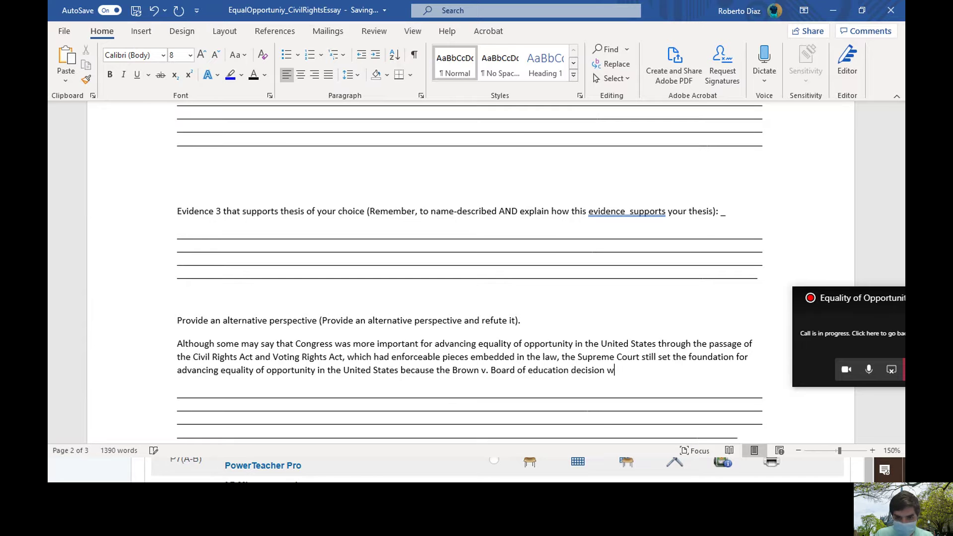
pyautogui.write('as used ')
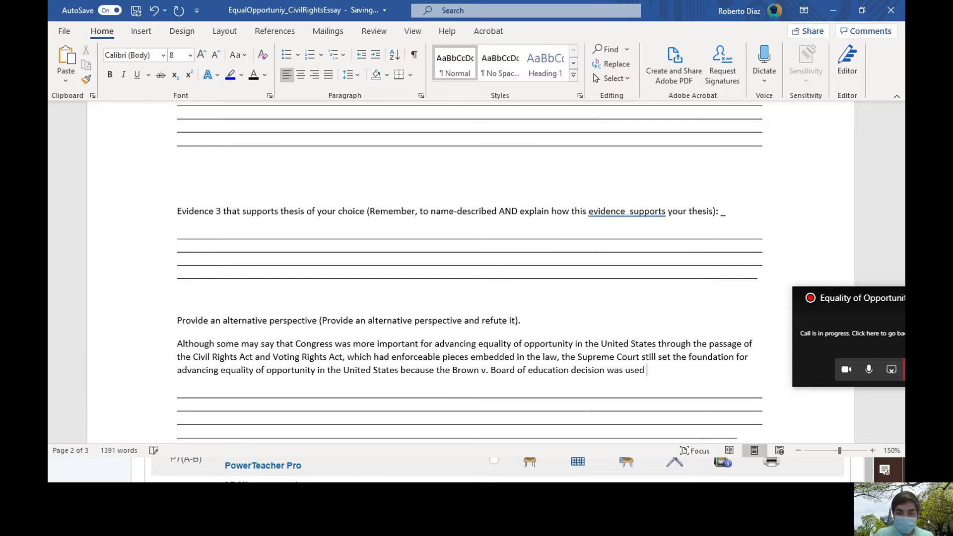
pyautogui.write('to galvanize ')
pyautogui.write('civil rights ')
pyautogui.write('activists')
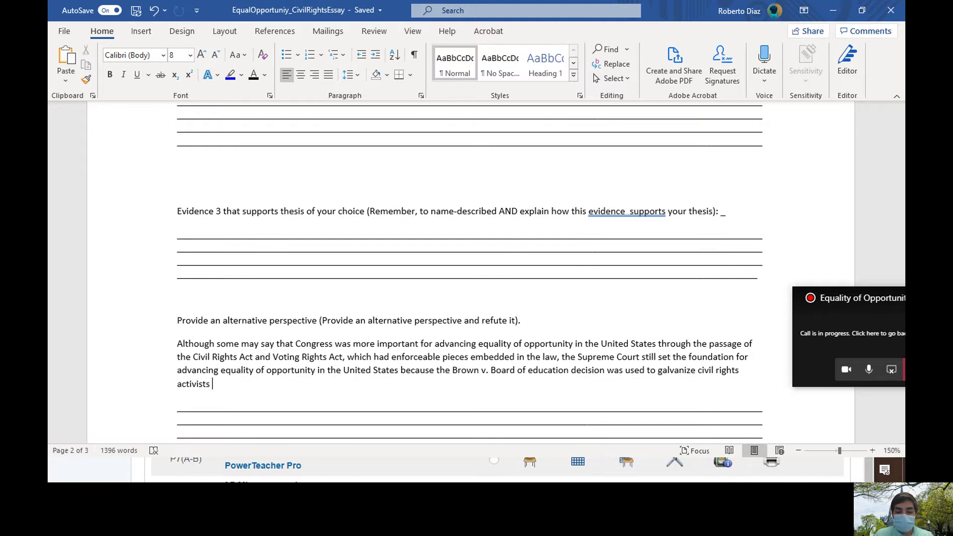
pyautogui.write('dismayed')
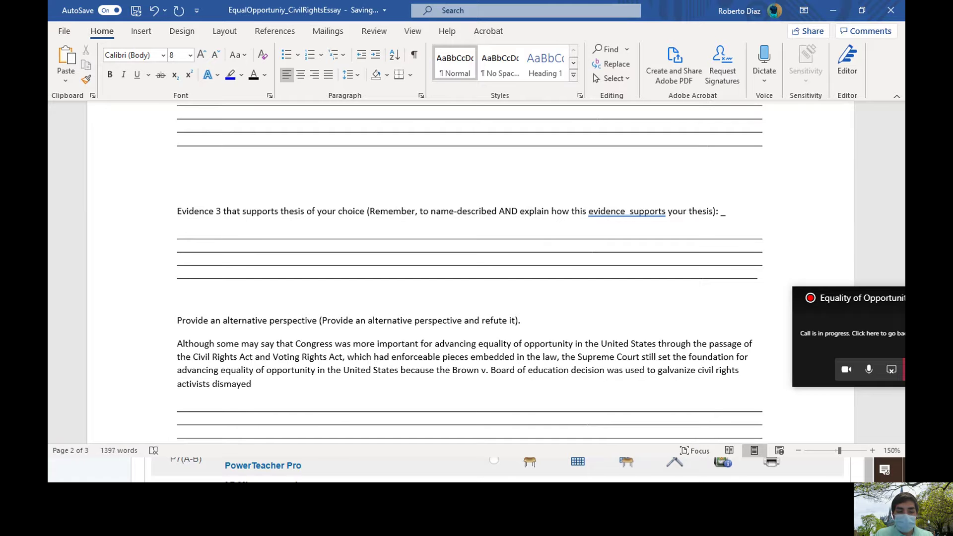
pyautogui.write(' or angered by Southernn')
pyautogui.press('BackSpace')
pyautogui.write('White d')
pyautogui.write('f')
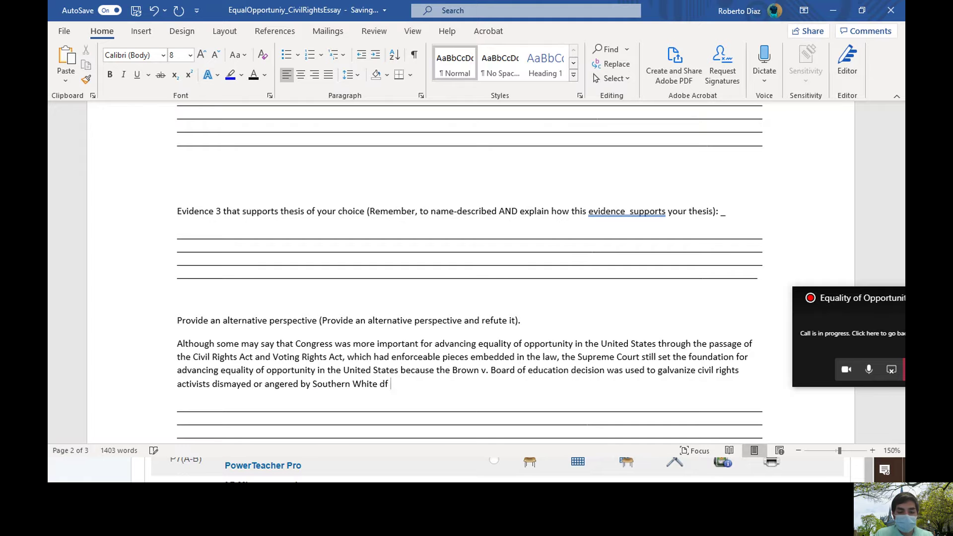
pyautogui.press('BackSpace')
pyautogui.write('efiance.')
pyautogui.scroll(-3, 476, 297)
pyautogui.scroll(-1, 669, 372)
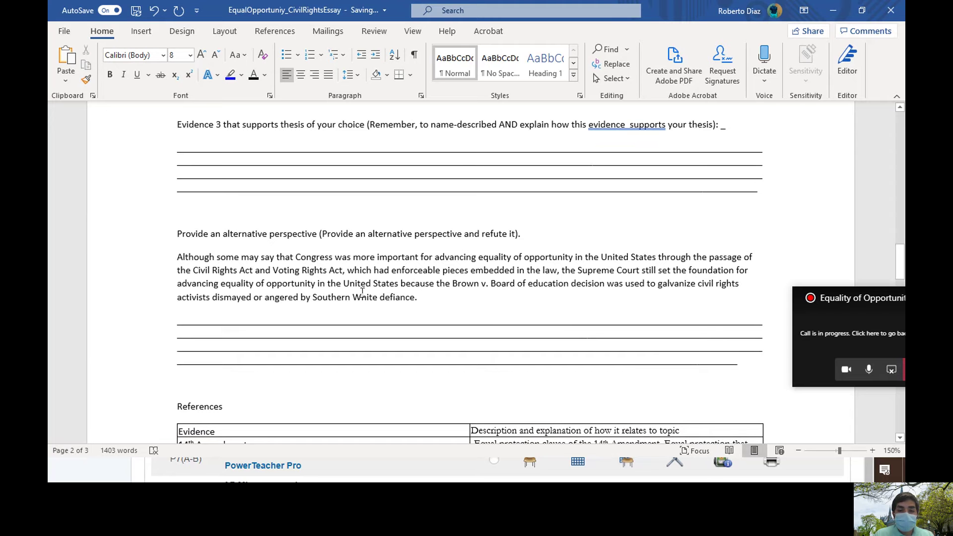
# - Check the clause about enforceable pieces in the law and start a parenthesis after 'law'
pyautogui.moveTo(347, 271); pyautogui.dragTo(559, 271)
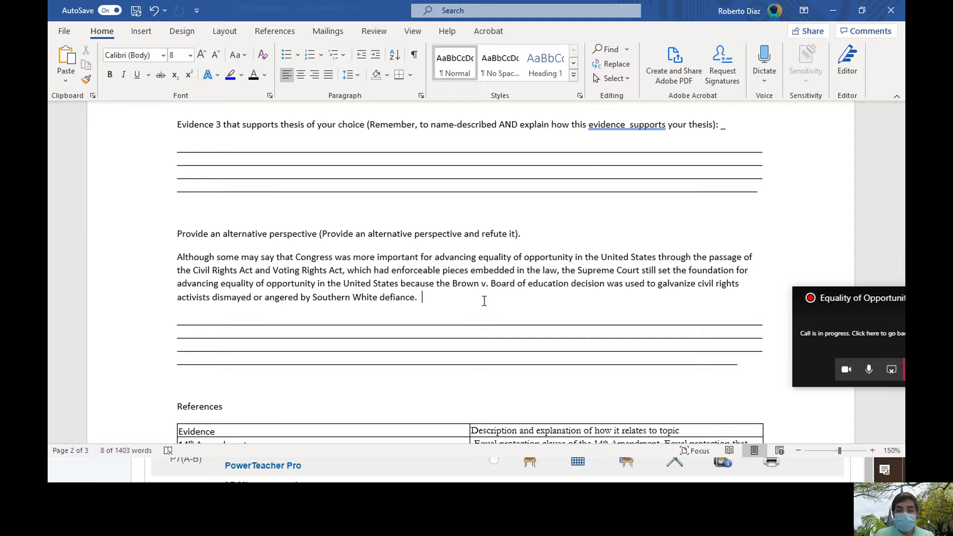
pyautogui.click(484, 300)
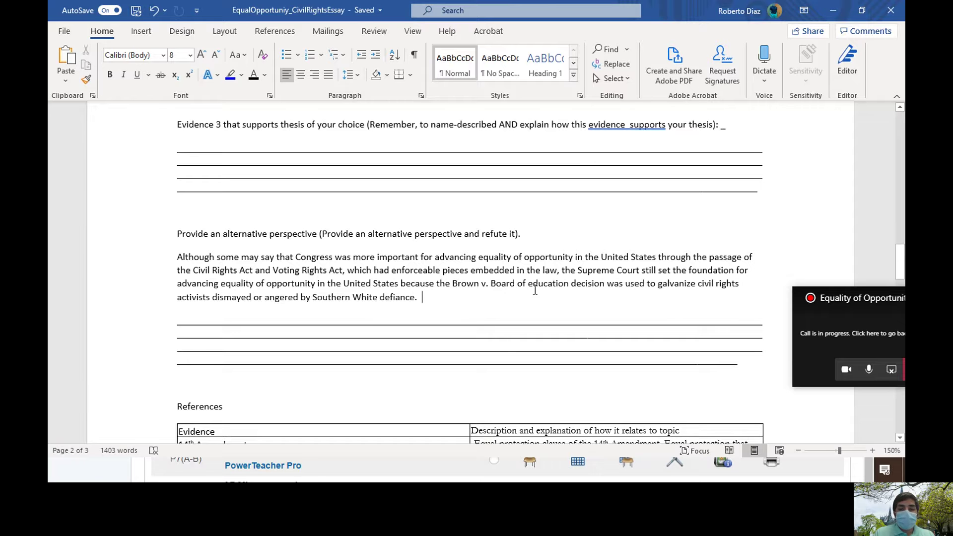
pyautogui.click(556, 269)
pyautogui.write('(')
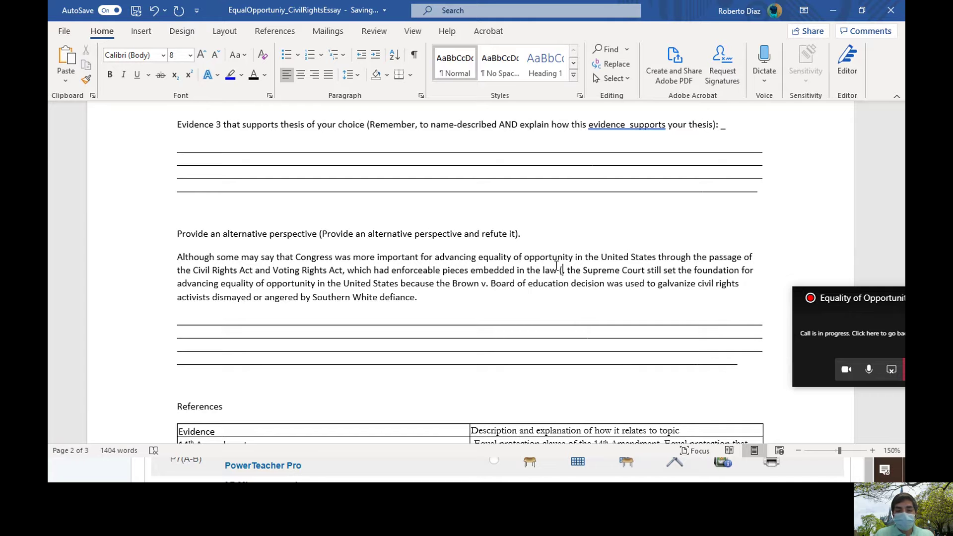
# - Split after 'law', change 'Although some' to 'Some', and add the Justice Department suits clause
pyautogui.press('BackSpace')
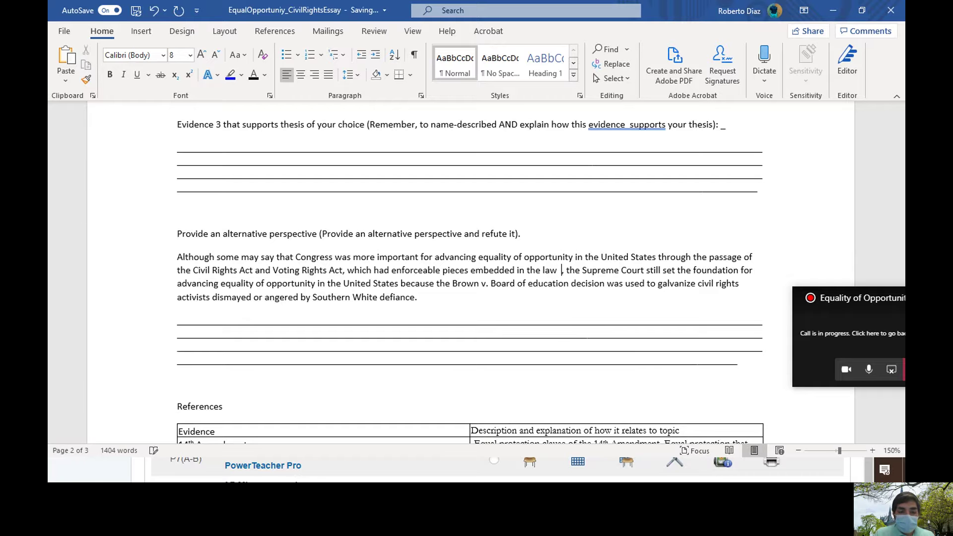
pyautogui.press('Return')
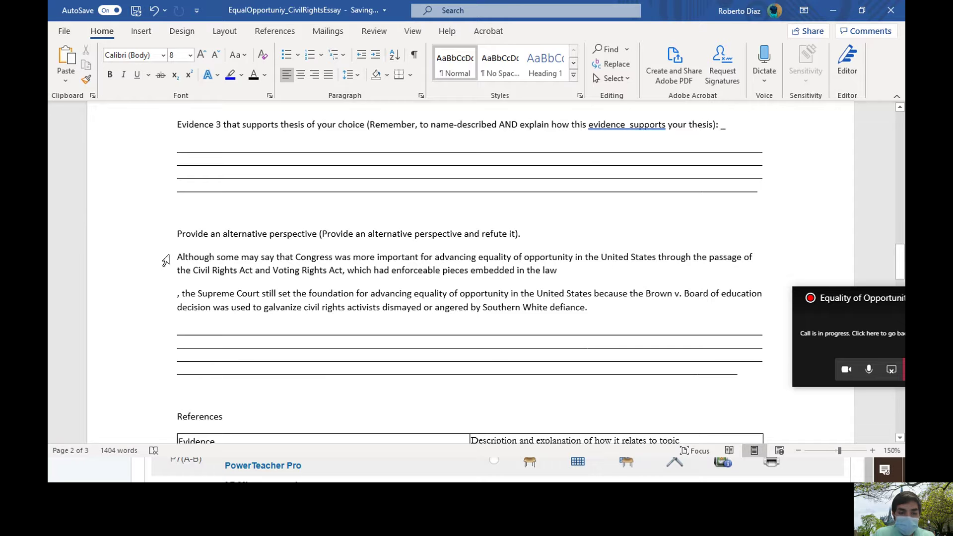
pyautogui.moveTo(232, 257); pyautogui.dragTo(177, 256)
pyautogui.write('Some')
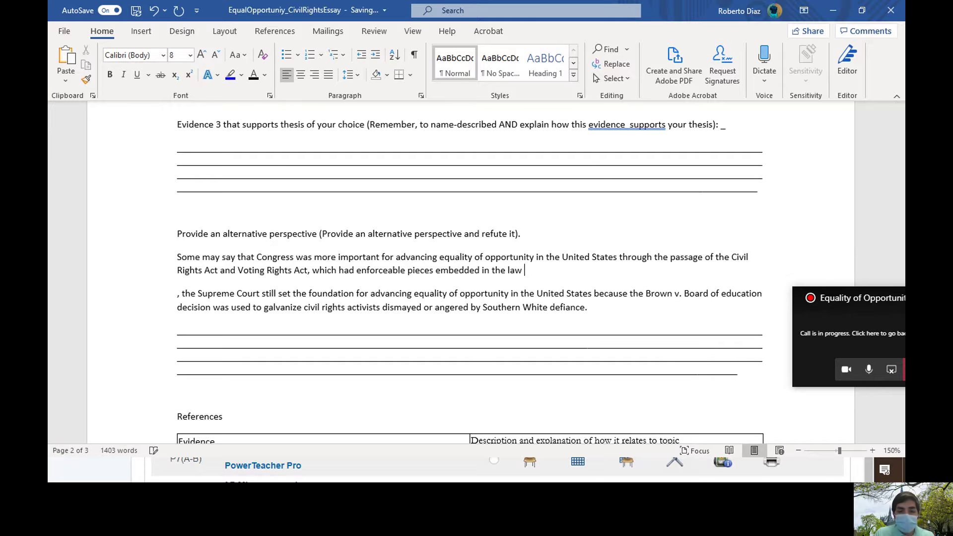
pyautogui.write('that allowed the Justice Depa')
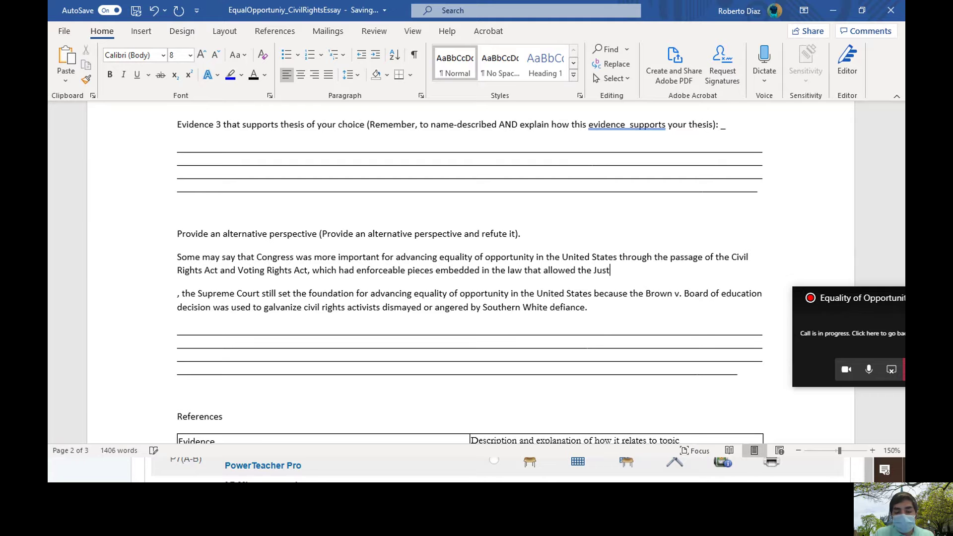
pyautogui.write('rtment to')
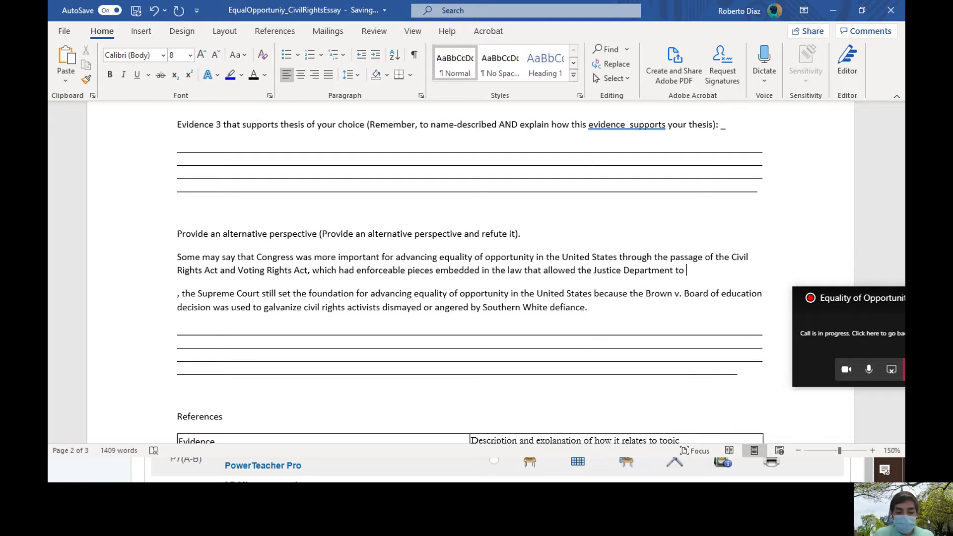
pyautogui.write('sue schools')
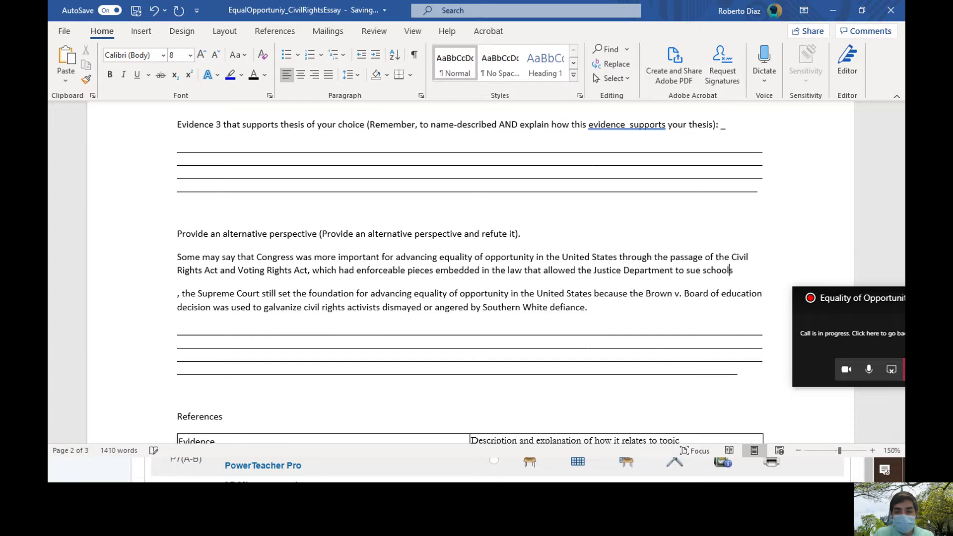
pyautogui.write(' that ')
pyautogui.write('failed to integrate (Civil Rights Act) and deny funding ')
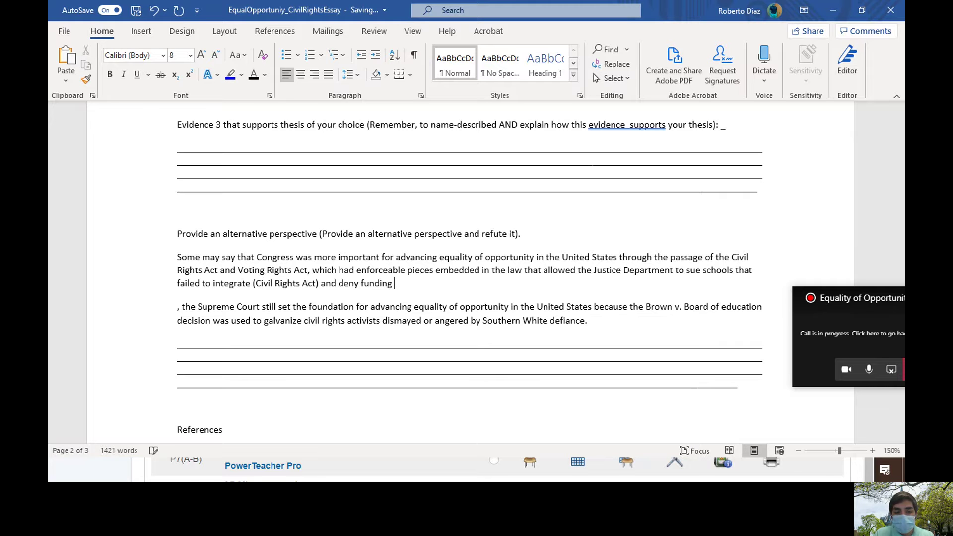
pyautogui.write('to facilities that')
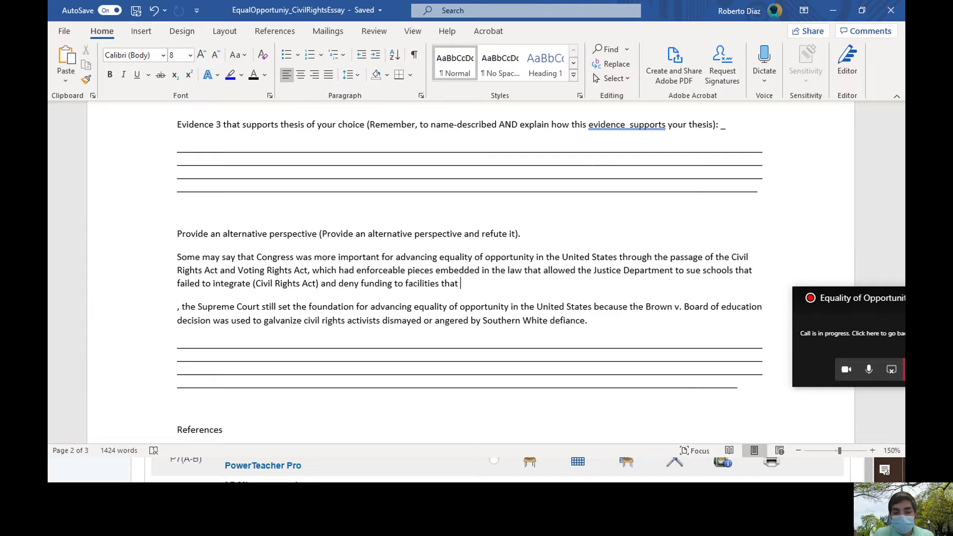
pyautogui.write('enga')
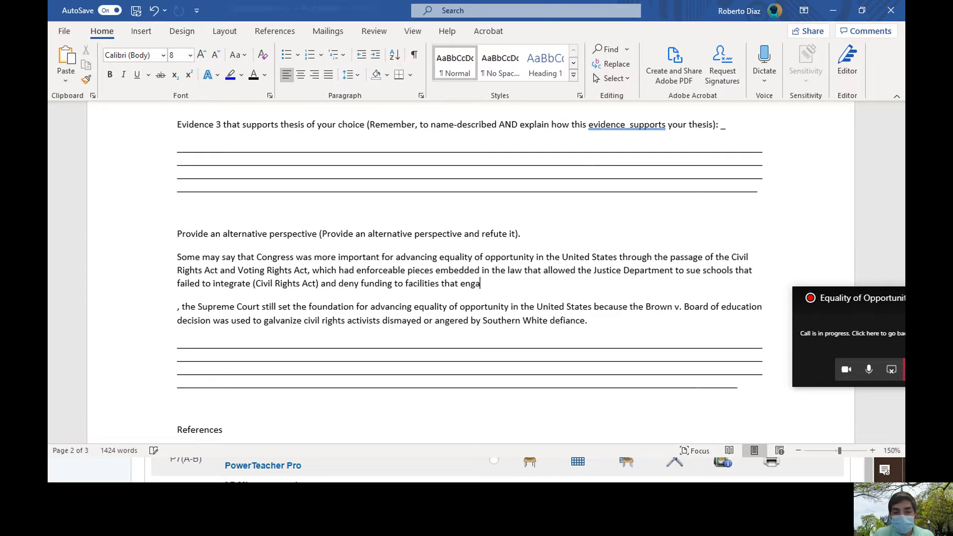
pyautogui.write('ged in racial d')
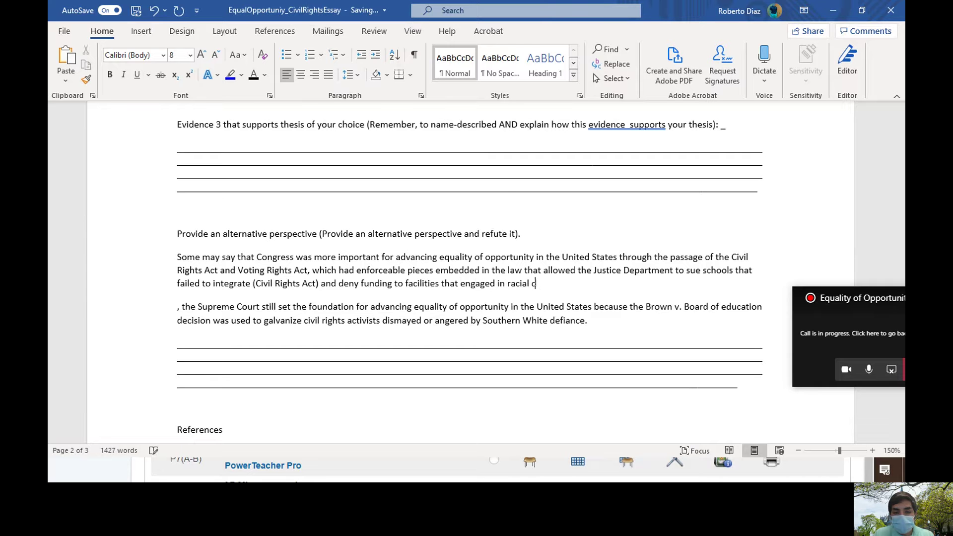
pyautogui.write('iscrimination and ')
pyautogui.write('segregation.')
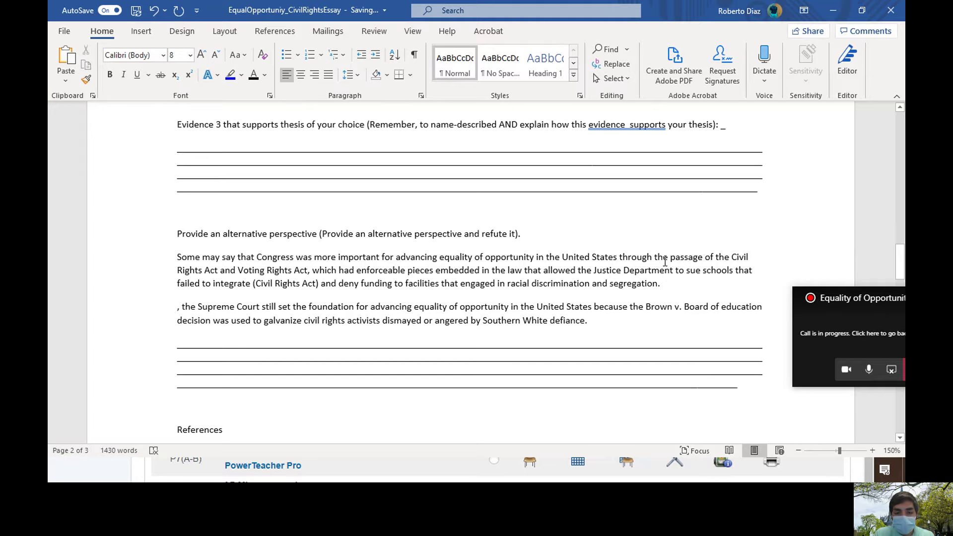
pyautogui.press('BackSpace')
pyautogui.press('BackSpace')
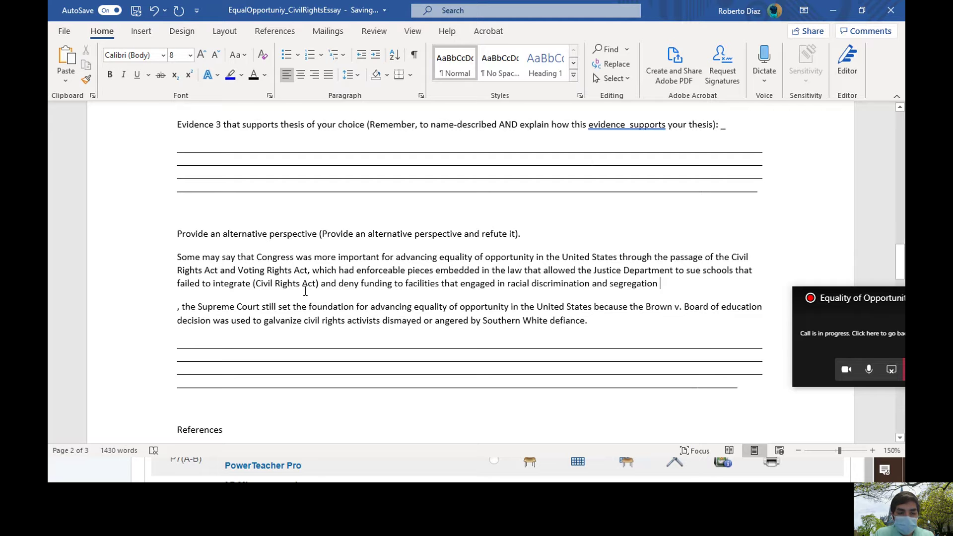
# - Delete the '(Civil Rights Act)' aside and the 'and' before 'deny funding'
pyautogui.moveTo(320, 283); pyautogui.dragTo(257, 284)
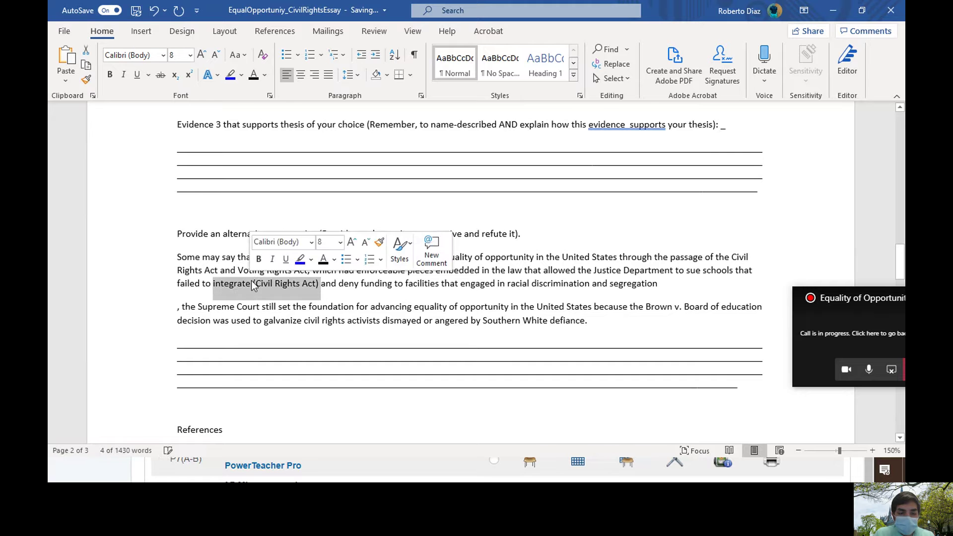
pyautogui.press('BackSpace')
pyautogui.press('BackSpace')
pyautogui.press('BackSpace')
pyautogui.press('BackSpace')
pyautogui.write('tegrate,')
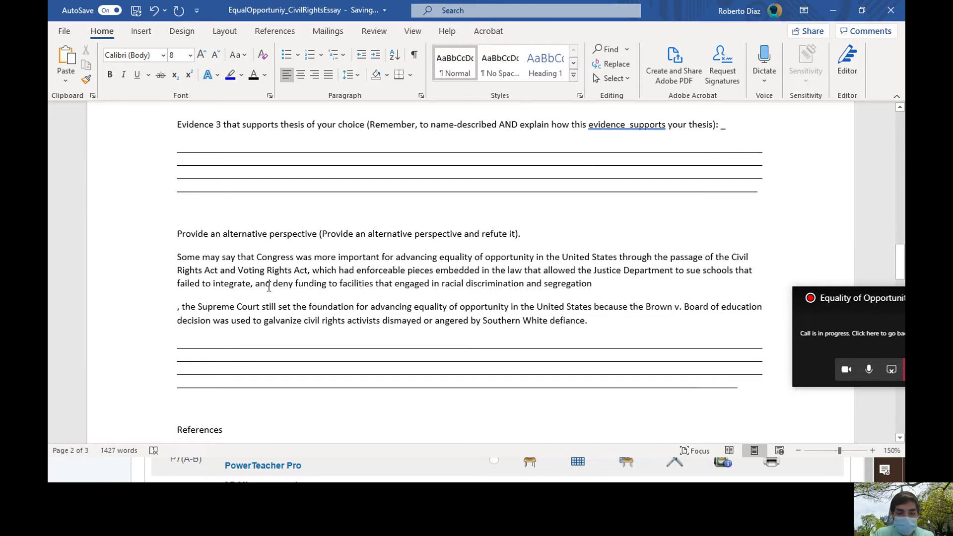
pyautogui.doubleClick(261, 284)
pyautogui.press('BackSpace')
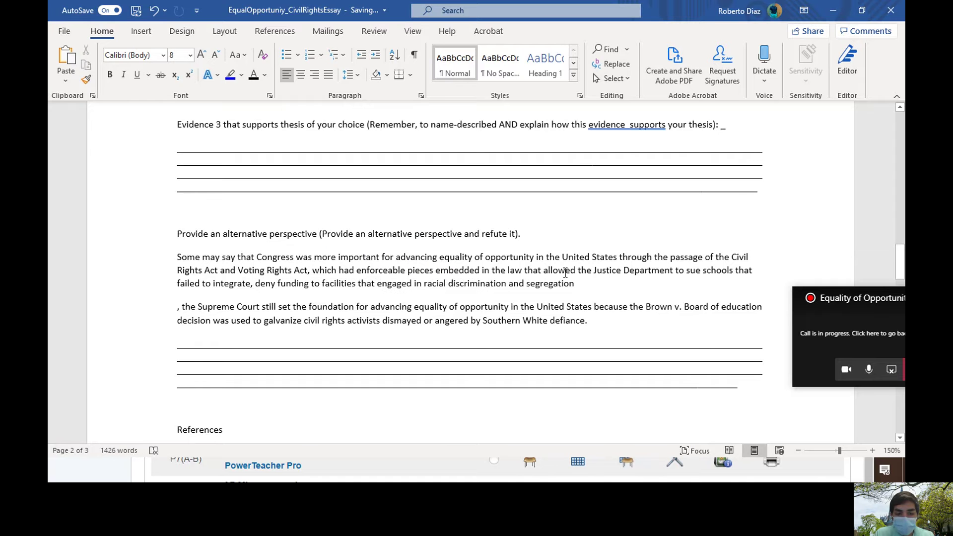
# - After '(Civil Rights Act),' add 'and ended literacy tests and poll taxes that disenfranchised African Americans'
pyautogui.click(574, 283)
pyautogui.write('(Civil Rights')
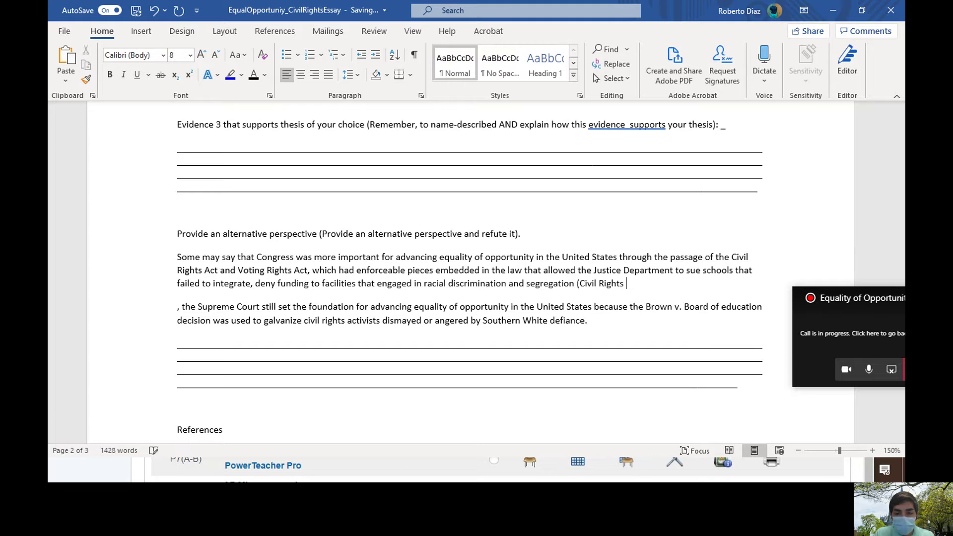
pyautogui.write('AT),')
pyautogui.moveTo(647, 282); pyautogui.dragTo(343, 272)
pyautogui.click(649, 284)
pyautogui.write('and')
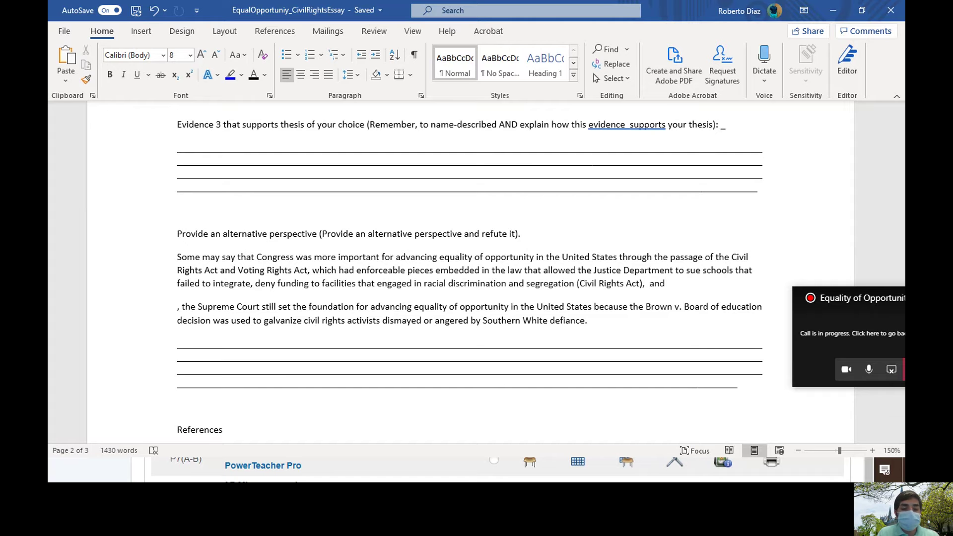
pyautogui.scroll(-1, 468, 298)
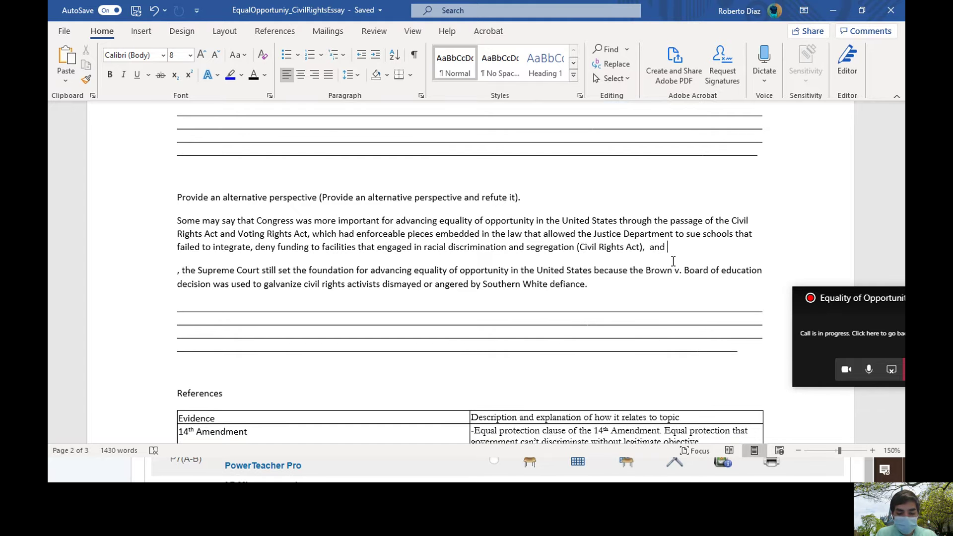
pyautogui.write('ended the poll tax')
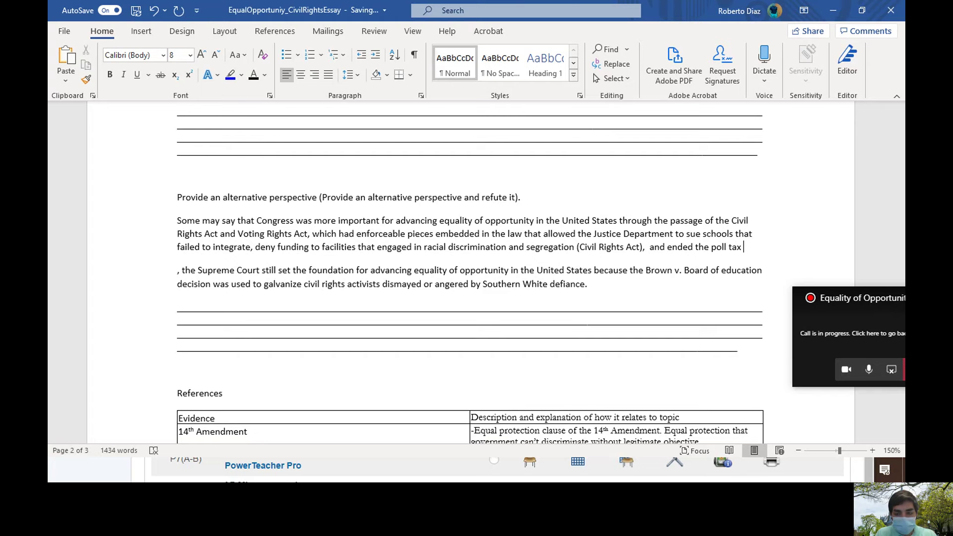
pyautogui.press('BackSpace')
pyautogui.press('BackSpace')
pyautogui.press('BackSpace')
pyautogui.write('literacy tests ')
pyautogui.write('and poll ')
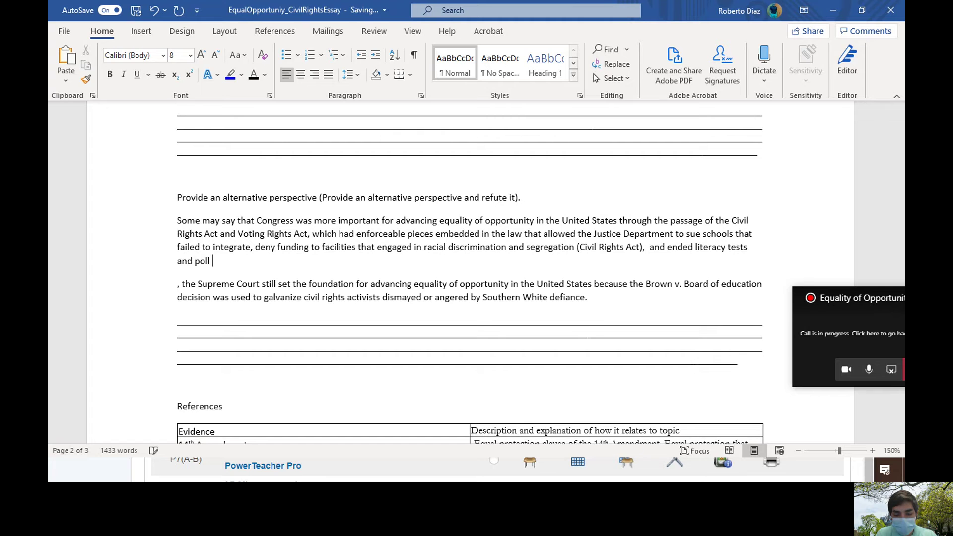
pyautogui.write('taxes that d')
pyautogui.write('isenfran')
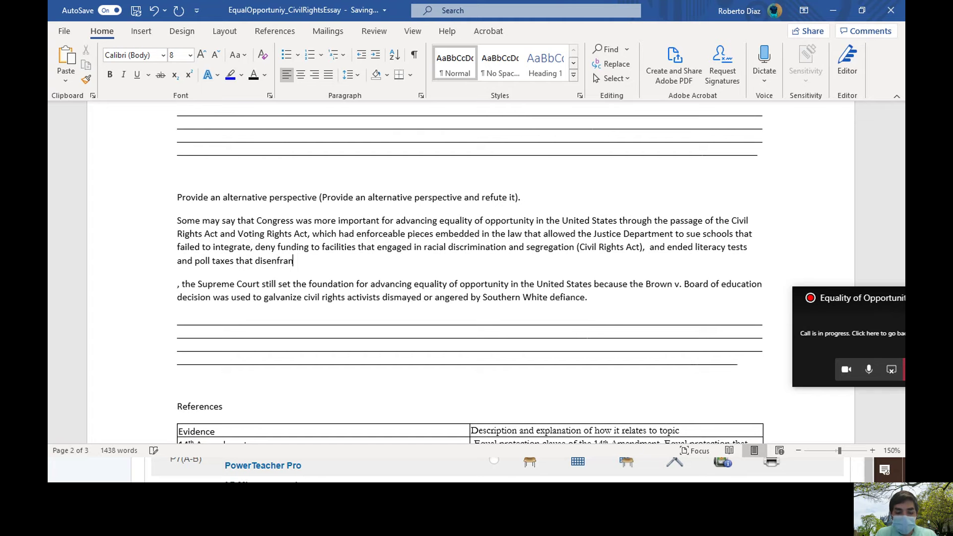
pyautogui.write('chised')
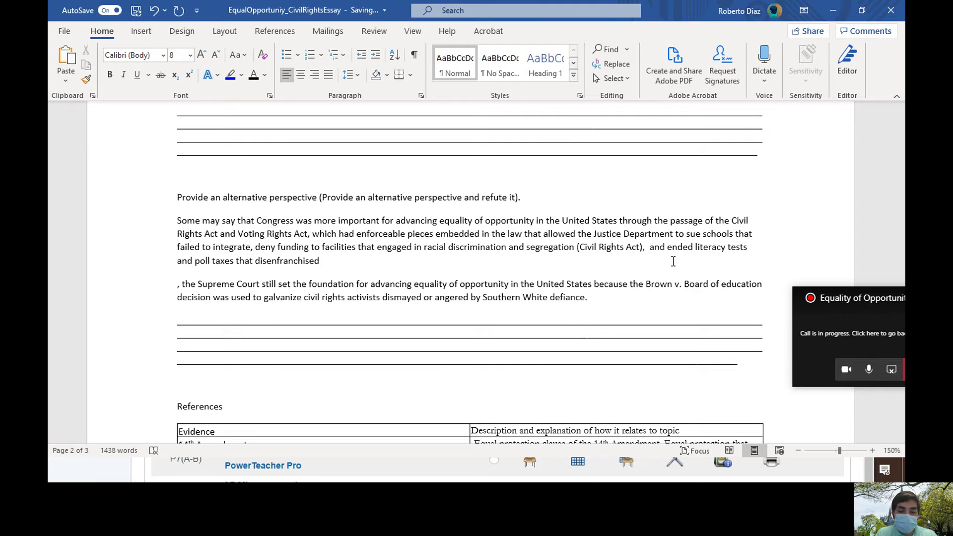
pyautogui.write(' African Ameri')
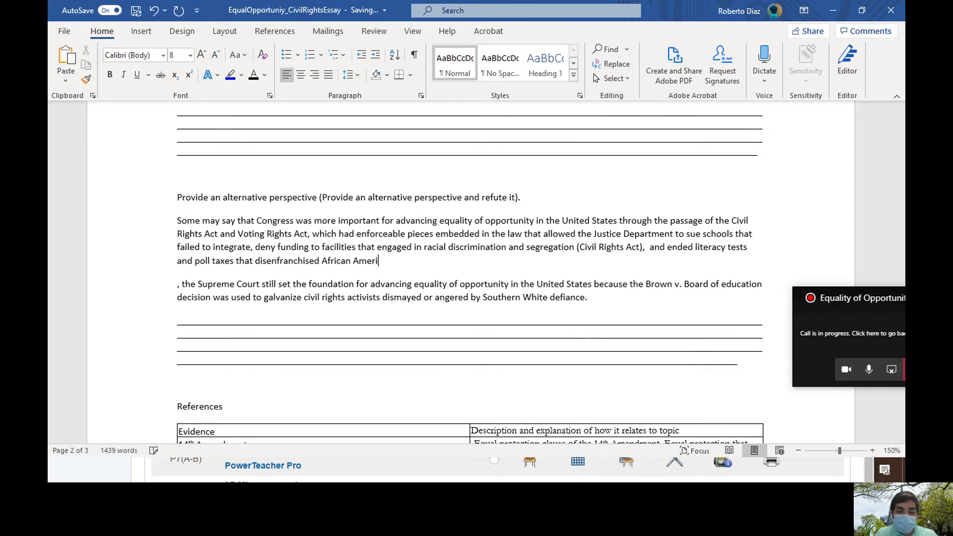
pyautogui.write('cans (Voting Rig')
pyautogui.write('hts Act)')
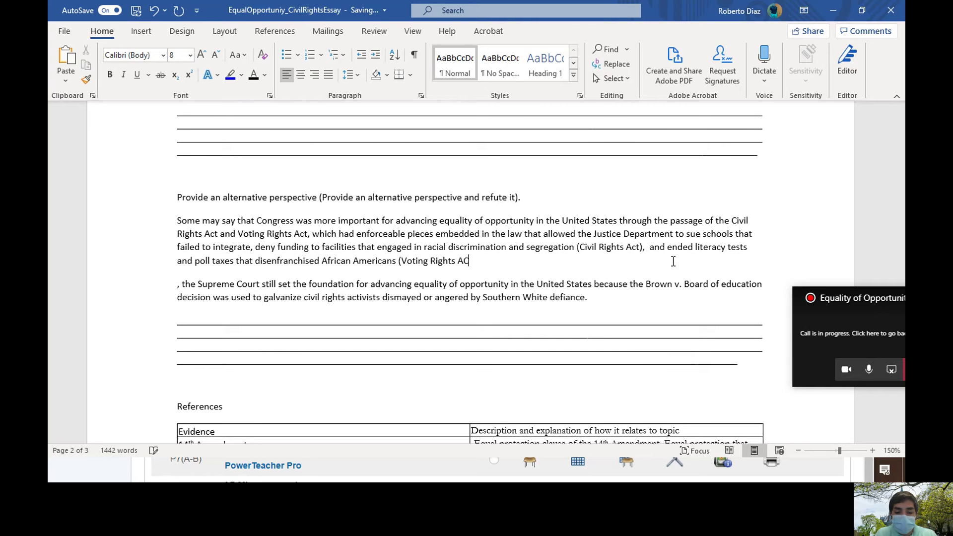
pyautogui.scroll(-5, 673, 262)
pyautogui.scroll(-5, 673, 261)
pyautogui.scroll(-5, 633, 299)
pyautogui.scroll(-3, 597, 310)
pyautogui.scroll(-5, 574, 377)
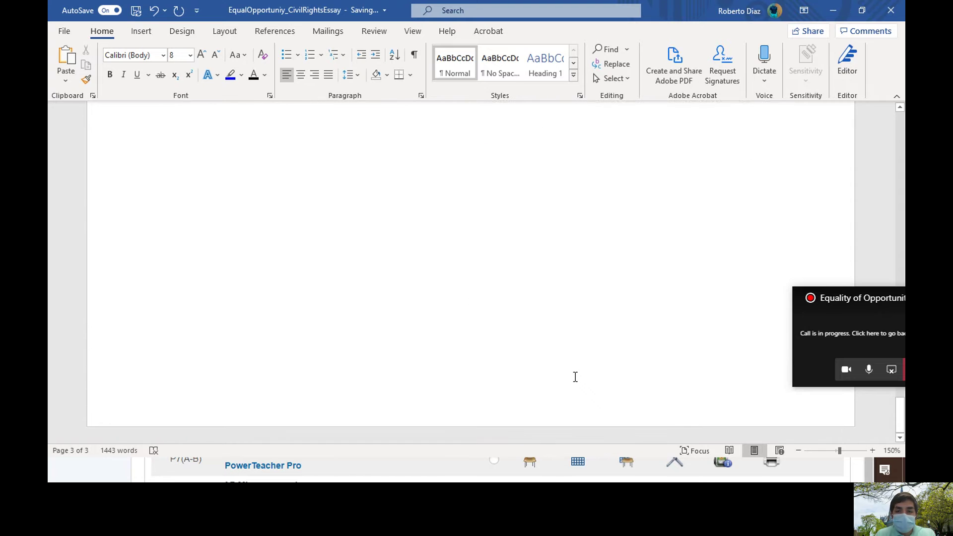
pyautogui.scroll(5, 574, 377)
pyautogui.scroll(5, 574, 336)
pyautogui.scroll(2, 569, 297)
pyautogui.scroll(3, 569, 268)
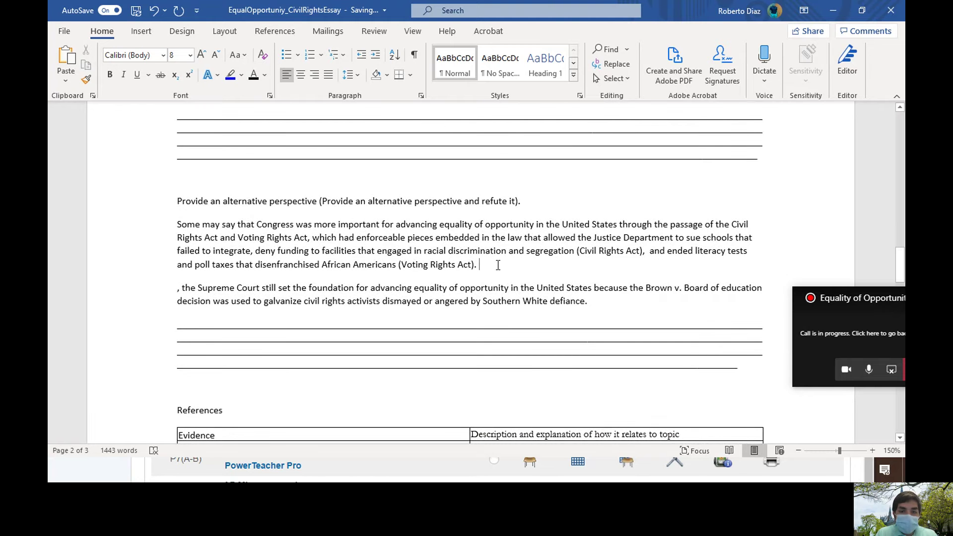
# - End the Congress sentence with the '(Voting Rights Act).' citation
pyautogui.moveTo(480, 265); pyautogui.dragTo(177, 225)
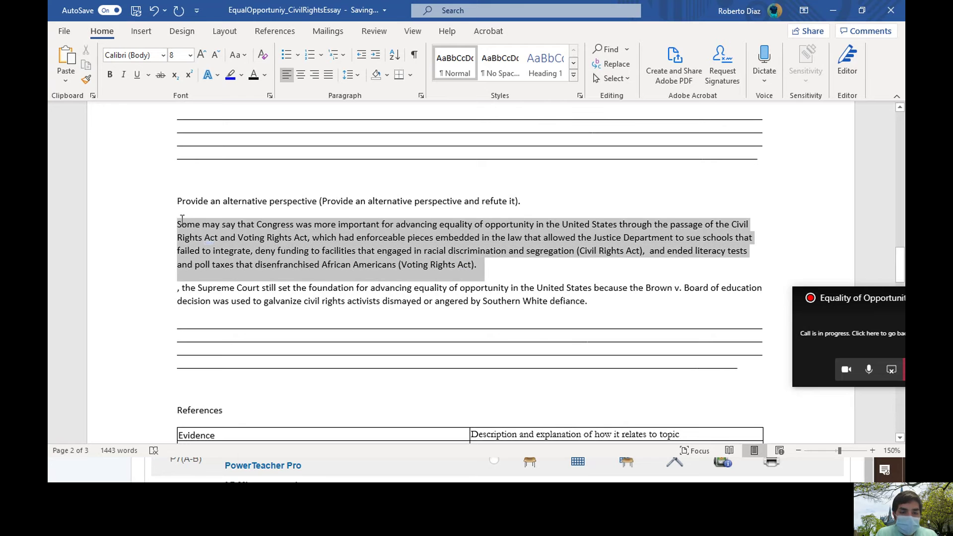
pyautogui.click(498, 271)
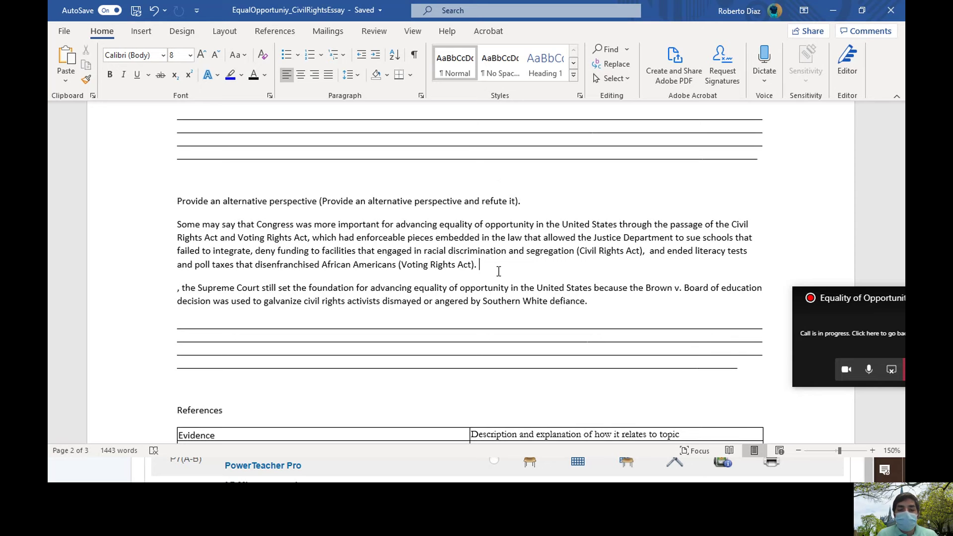
pyautogui.write('The Su')
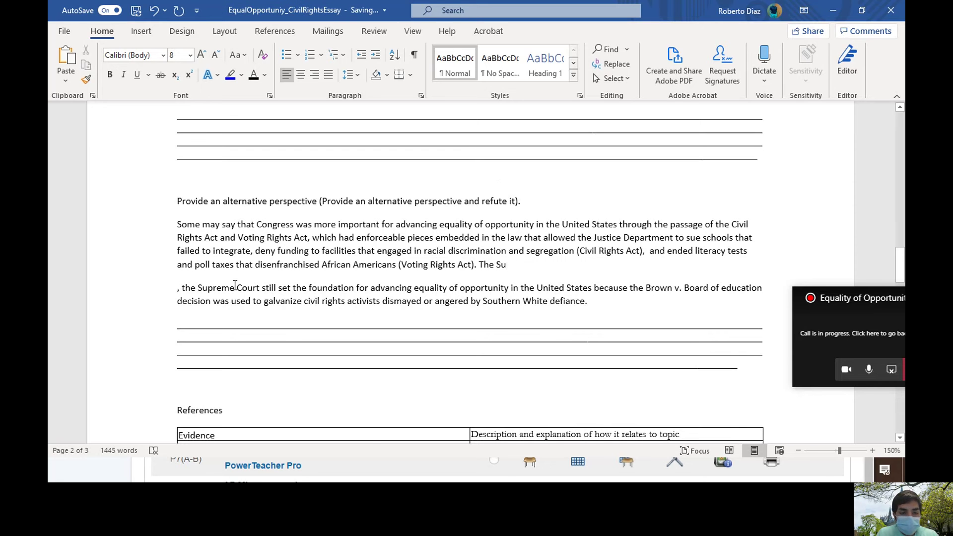
# - Join the Supreme Court rebuttal to the Congress paragraph, opening it with 'However, '
pyautogui.moveTo(197, 288); pyautogui.dragTo(178, 287)
pyautogui.press('BackSpace')
pyautogui.press('BackSpace')
pyautogui.press('BackSpace')
pyautogui.press('Delete')
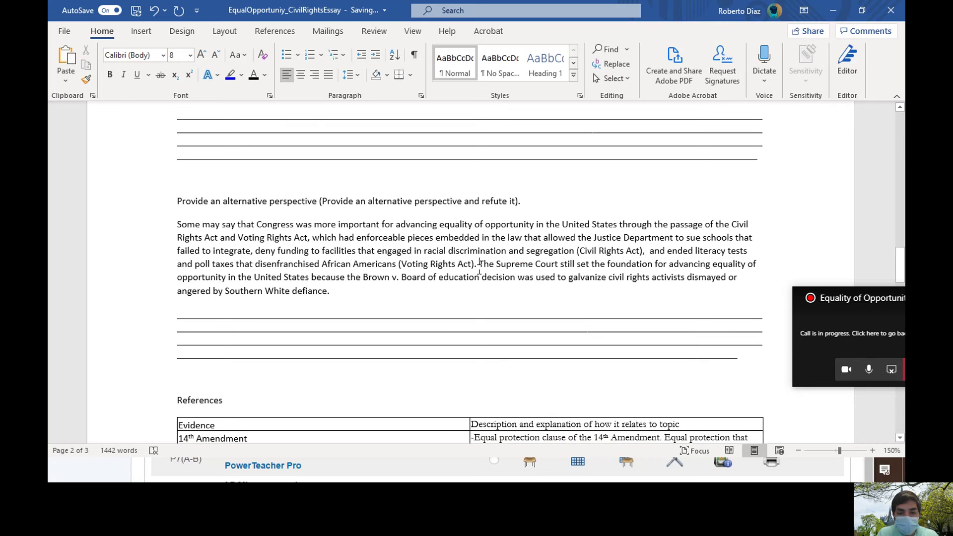
pyautogui.write('However,')
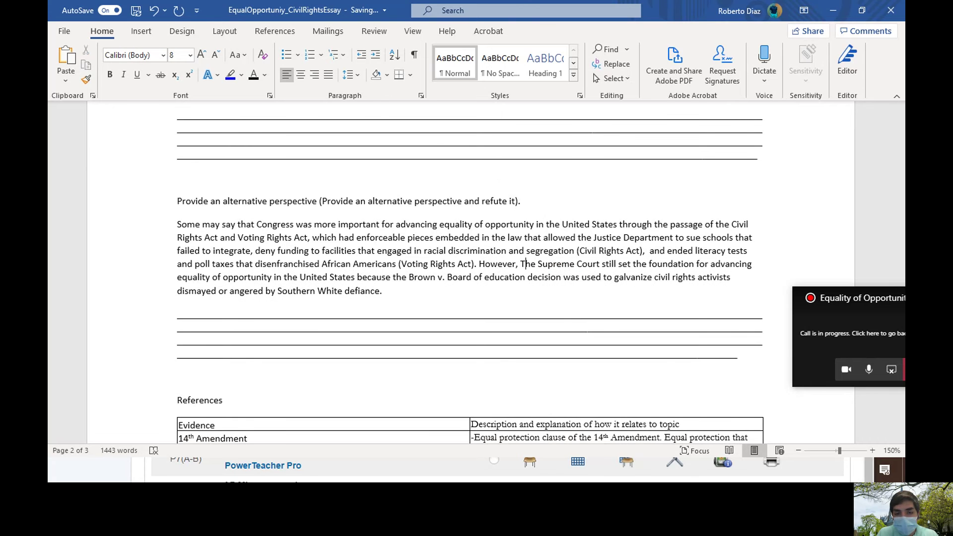
pyautogui.press('BackSpace')
pyautogui.write('t')
# - Replace the period after 'defiance' with ', which eventually culminated in the passage of these historic acts.'
pyautogui.click(521, 289)
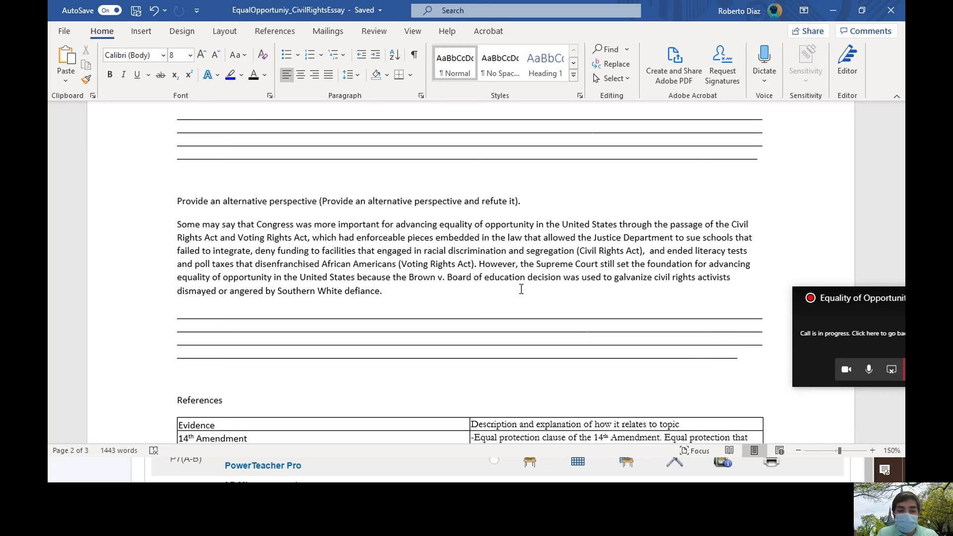
pyautogui.press('BackSpace')
pyautogui.press('BackSpace')
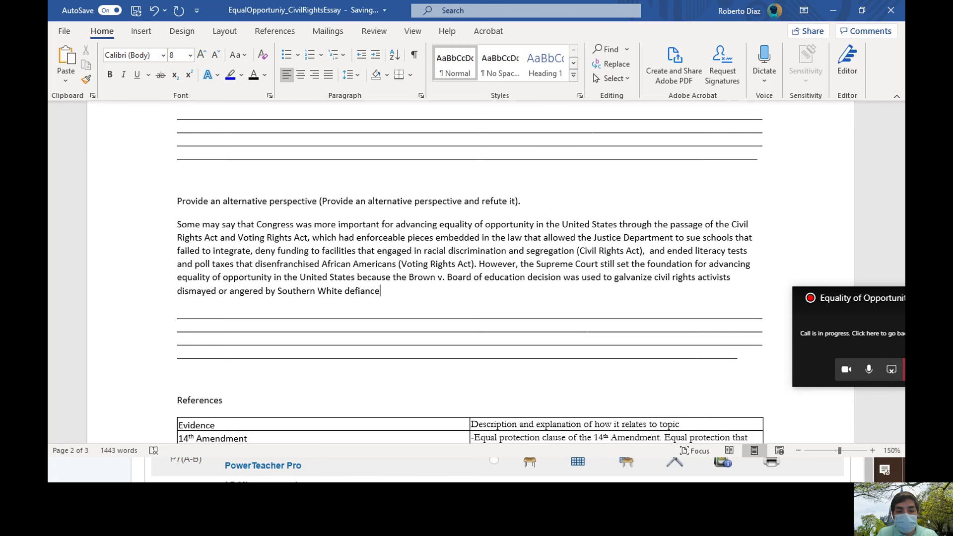
pyautogui.write(', which eventually culminated in th')
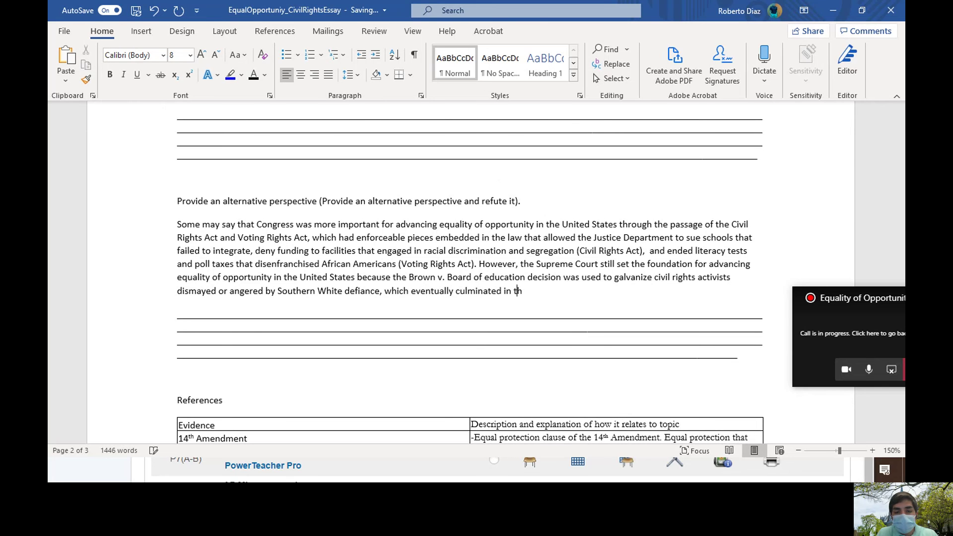
pyautogui.write('of th')
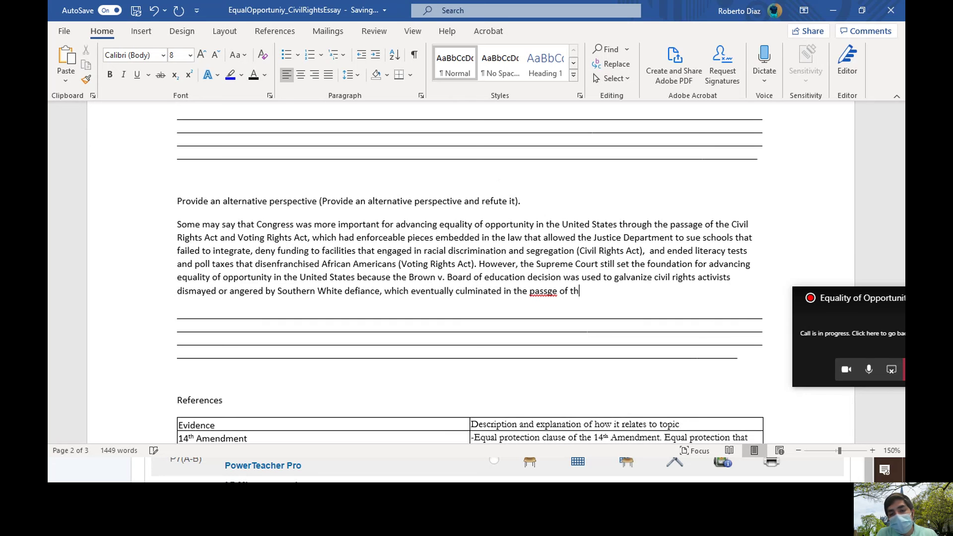
pyautogui.write('ese historic acts.')
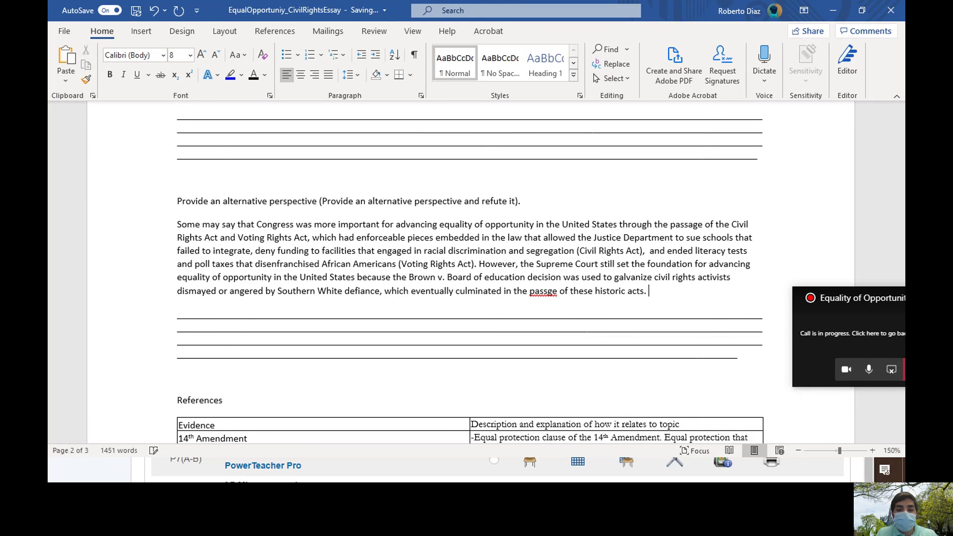
pyautogui.click(548, 291)
pyautogui.write('a')
# - Delete the blank lines below the paragraph and underline the alternative-perspective heading and paragraph
pyautogui.moveTo(737, 355); pyautogui.dragTo(187, 315)
pyautogui.press('Delete')
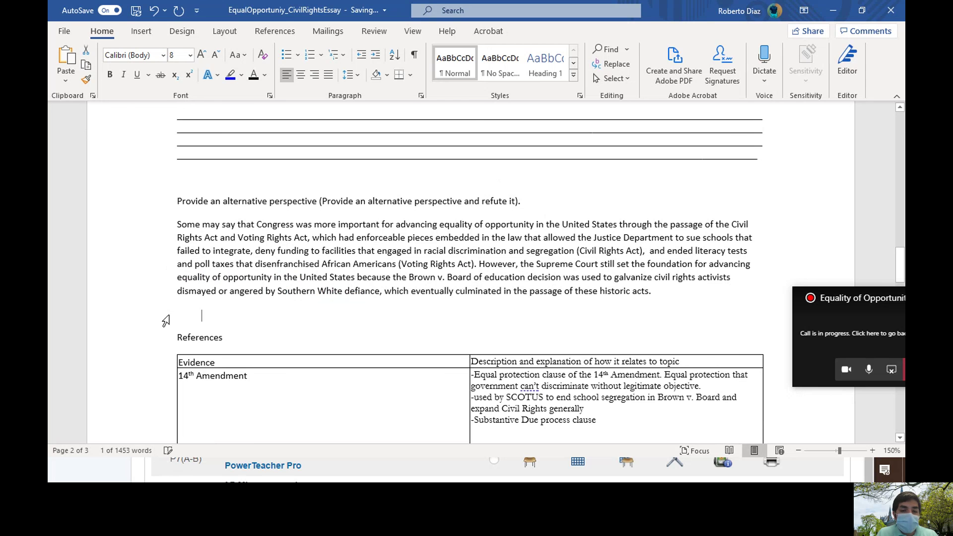
pyautogui.moveTo(654, 290); pyautogui.dragTo(177, 224)
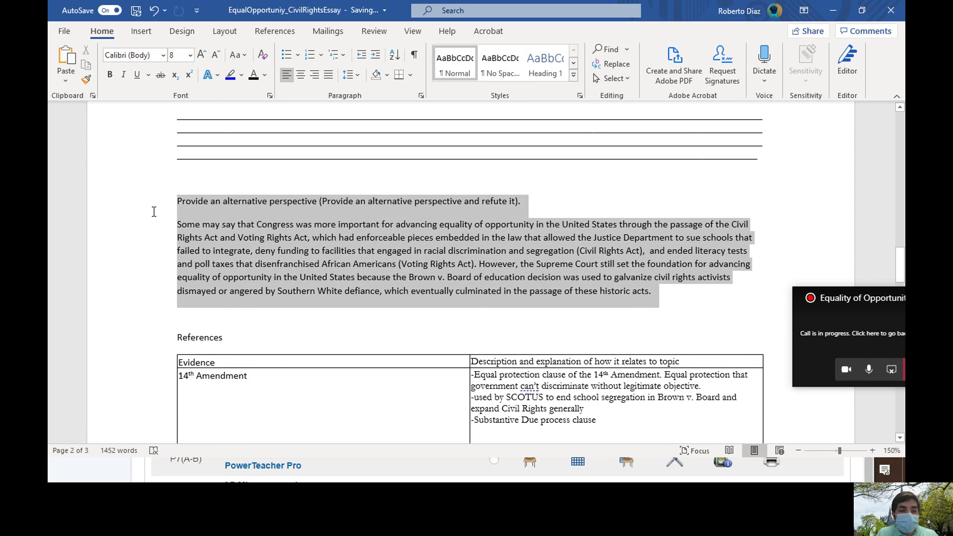
pyautogui.click(137, 75)
pyautogui.scroll(5, 455, 338)
pyautogui.scroll(3, 456, 338)
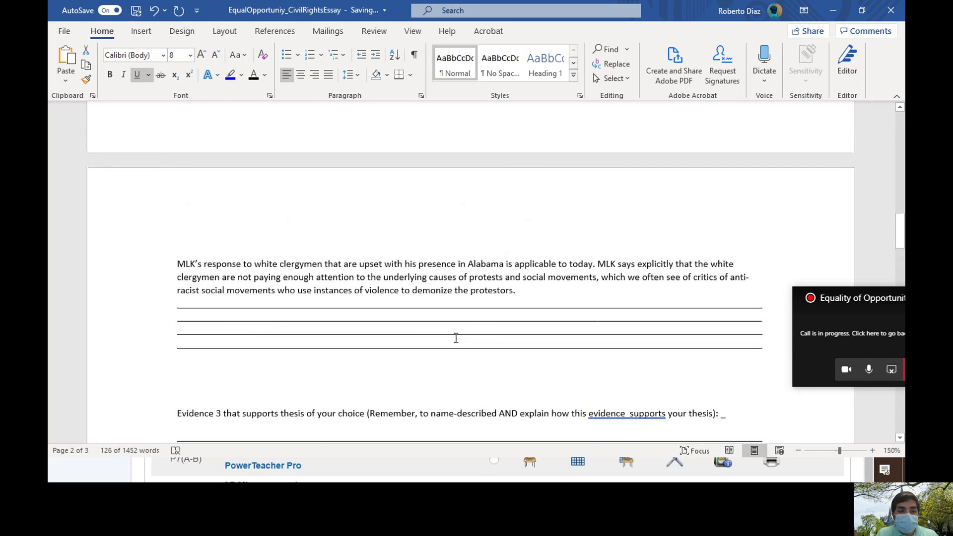
pyautogui.scroll(8, 455, 338)
pyautogui.scroll(-3, 456, 338)
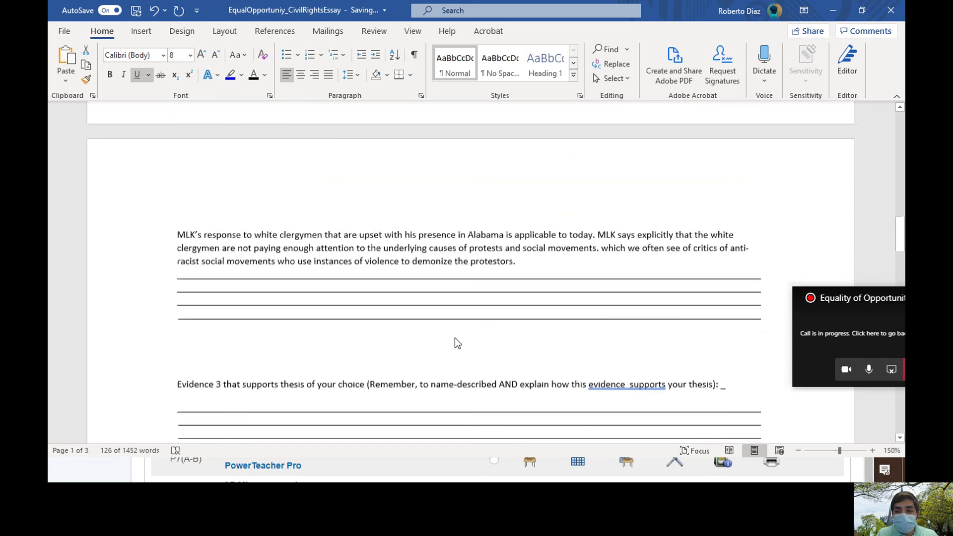